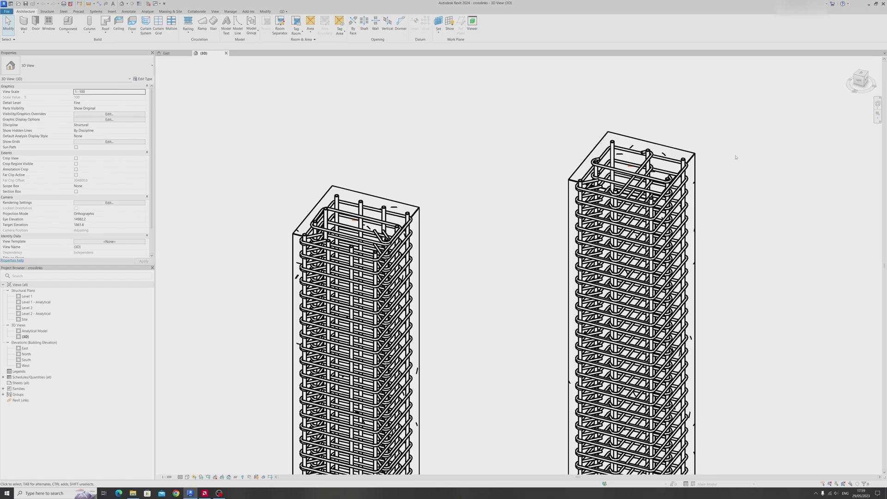
Inspect the inner crosslink and link rebar sets in both reinforced concrete columns in the 3D view.
{"action": "left_click", "coordinate": [606, 170]}
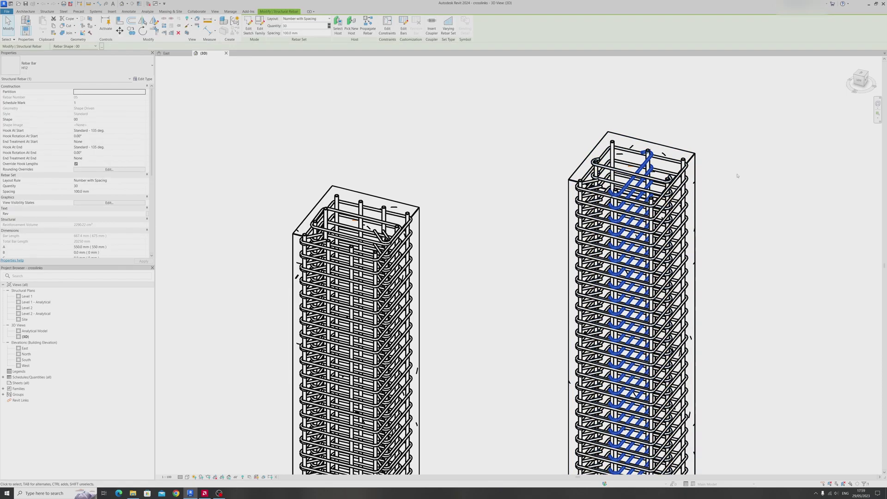
{"action": "left_click", "coordinate": [470, 206]}
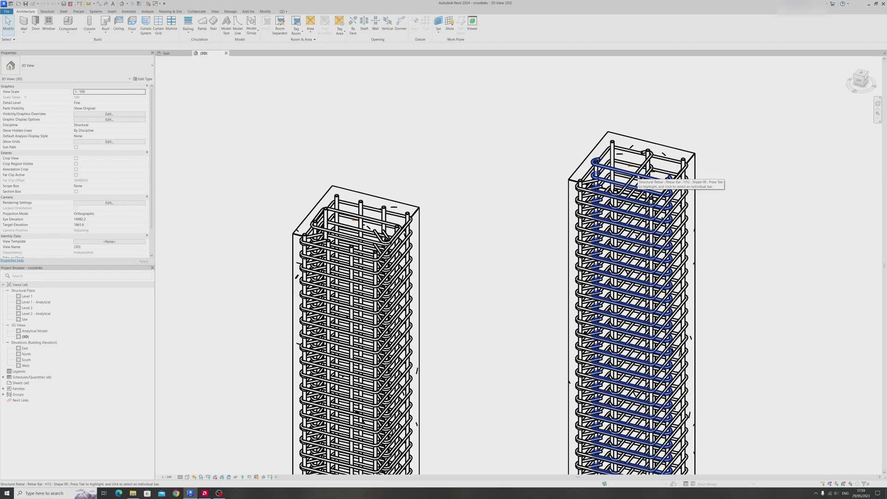
{"action": "left_click", "coordinate": [647, 179]}
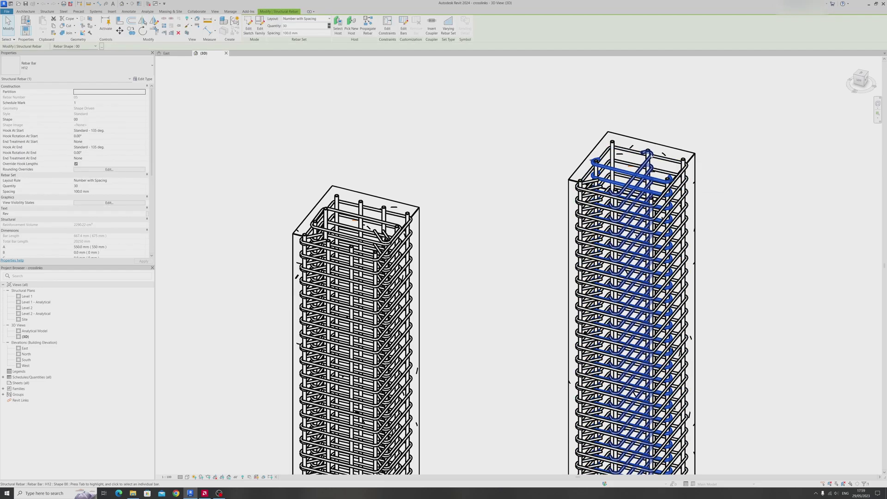
{"action": "left_click", "coordinate": [324, 217]}
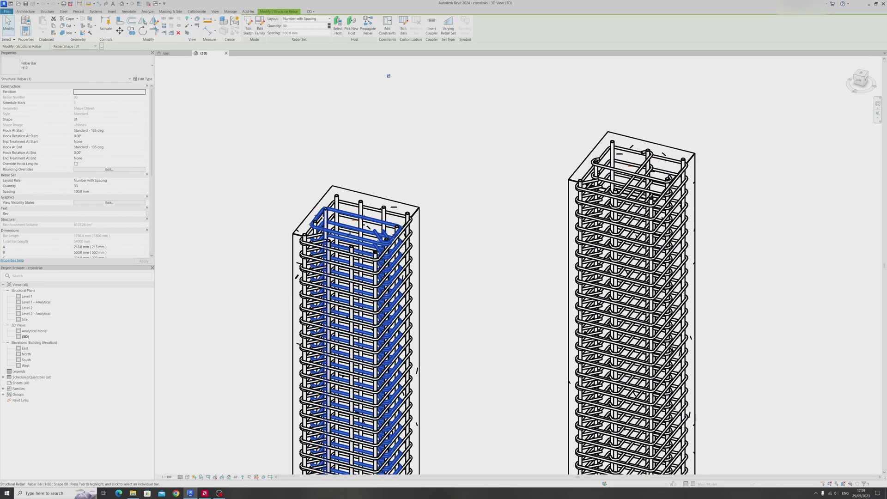
{"action": "left_click", "coordinate": [479, 231]}
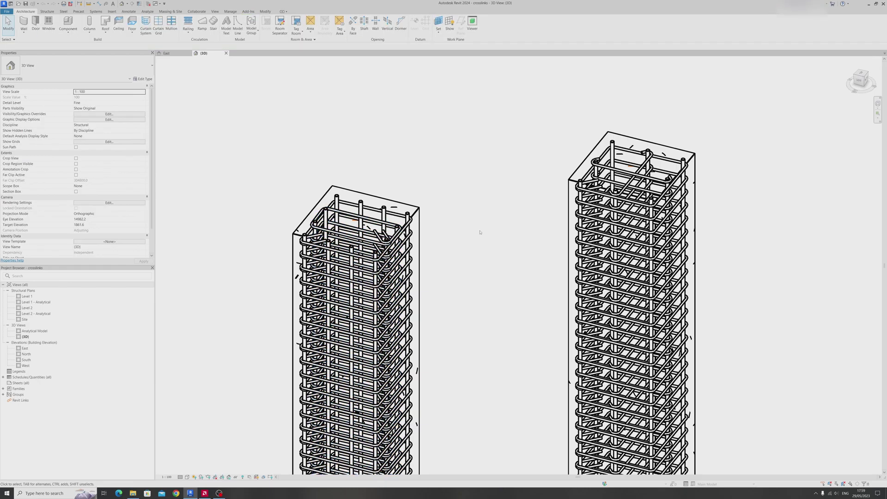
{"action": "left_click", "coordinate": [620, 173]}
{"action": "left_click", "coordinate": [475, 195]}
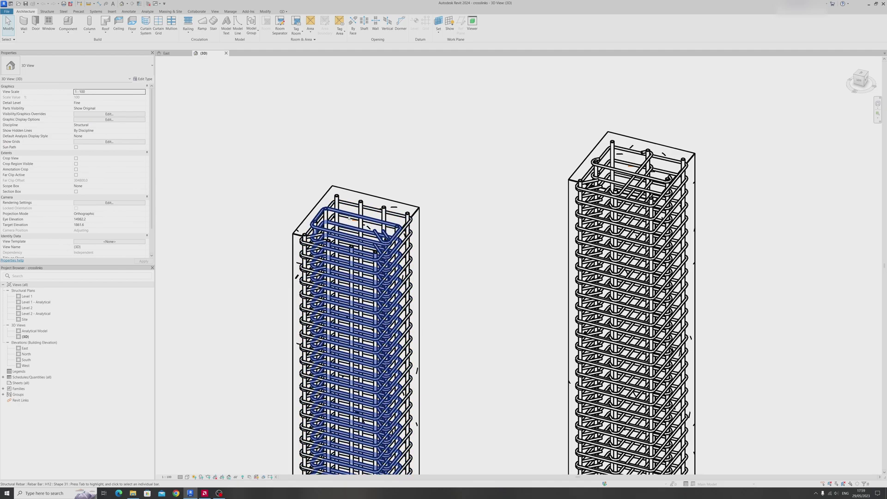
{"action": "left_click", "coordinate": [387, 223]}
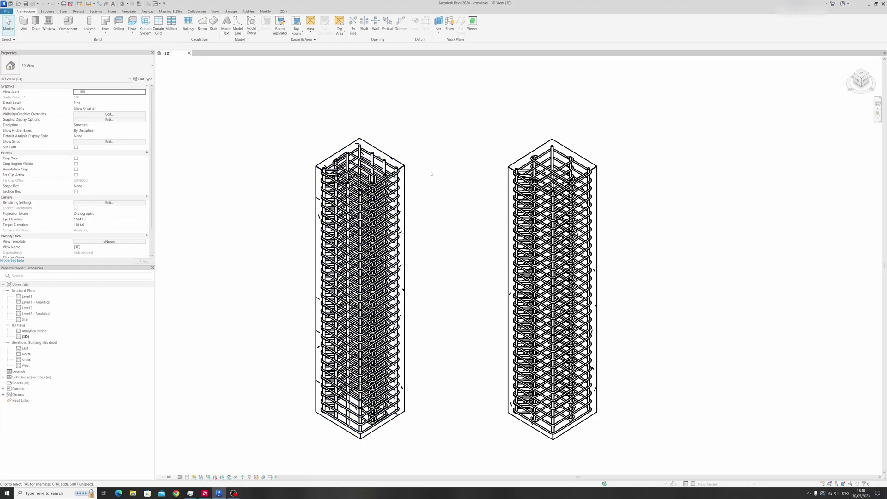
Check the left column's concrete host and its inner rectangular link set against the right column's reinforcement.
{"action": "left_click", "coordinate": [405, 167]}
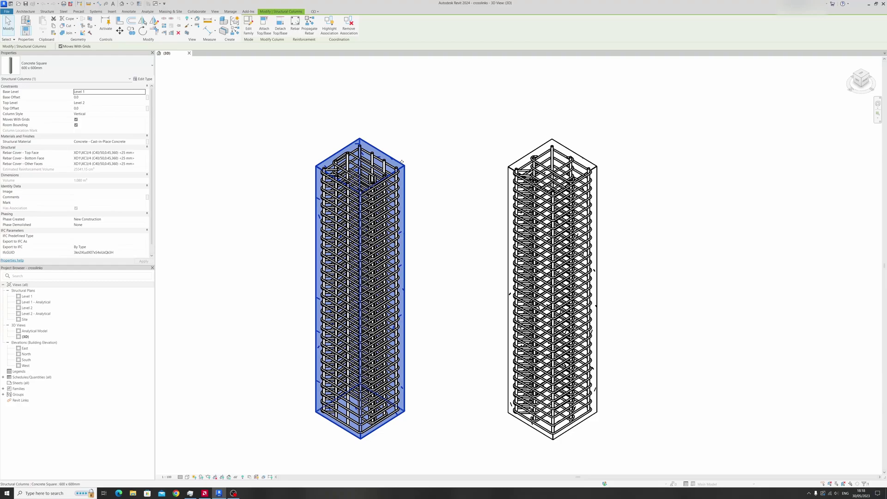
{"action": "left_click", "coordinate": [410, 179]}
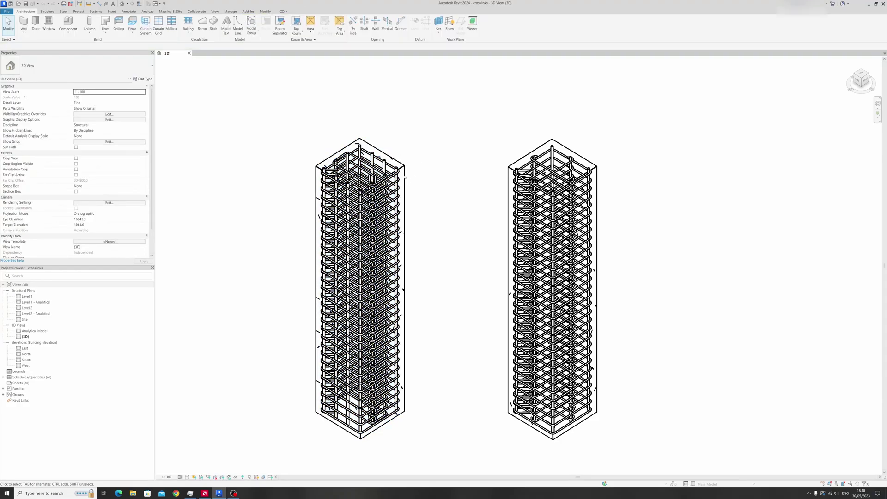
{"action": "left_click", "coordinate": [345, 172]}
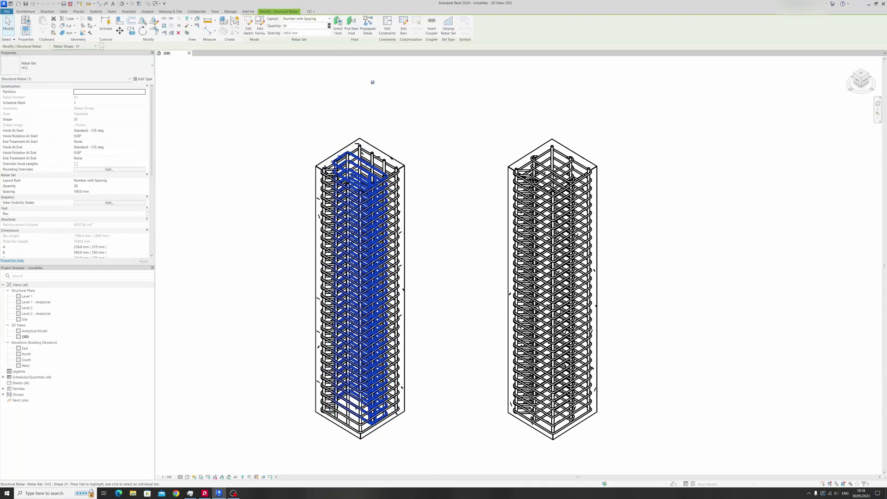
{"action": "left_click", "coordinate": [429, 183]}
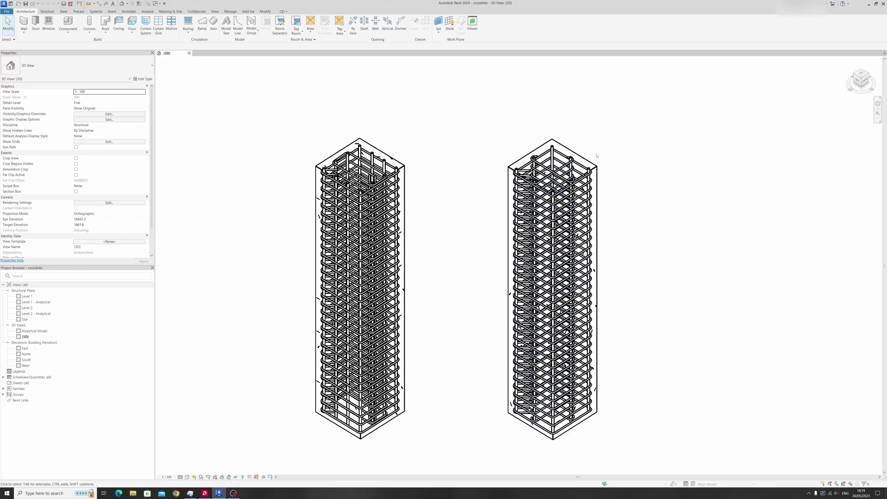
{"action": "scroll", "coordinate": [546, 164], "scroll_direction": "up", "scroll_amount": 2}
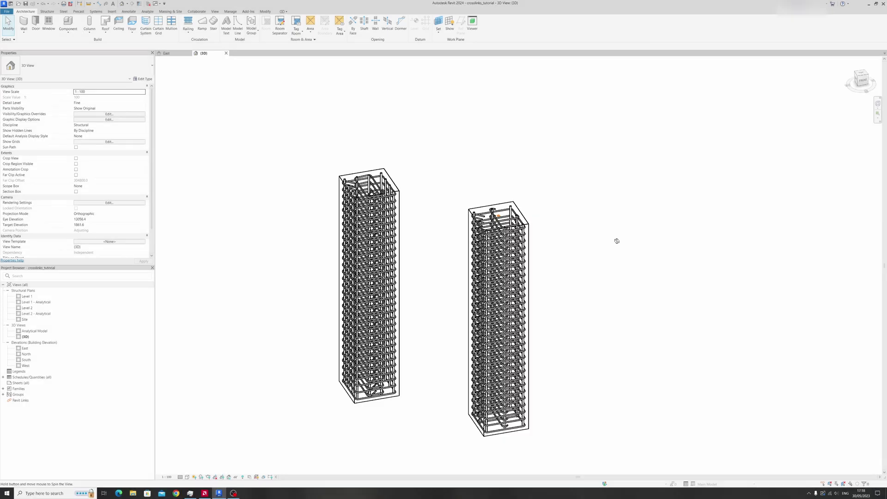
Copy the right column with all its reinforcement to a free spot on its right side.
{"action": "scroll", "coordinate": [615, 277], "scroll_direction": "down", "scroll_amount": 3}
{"action": "left_click_drag", "start_coordinate": [577, 176], "coordinate": [488, 321]}
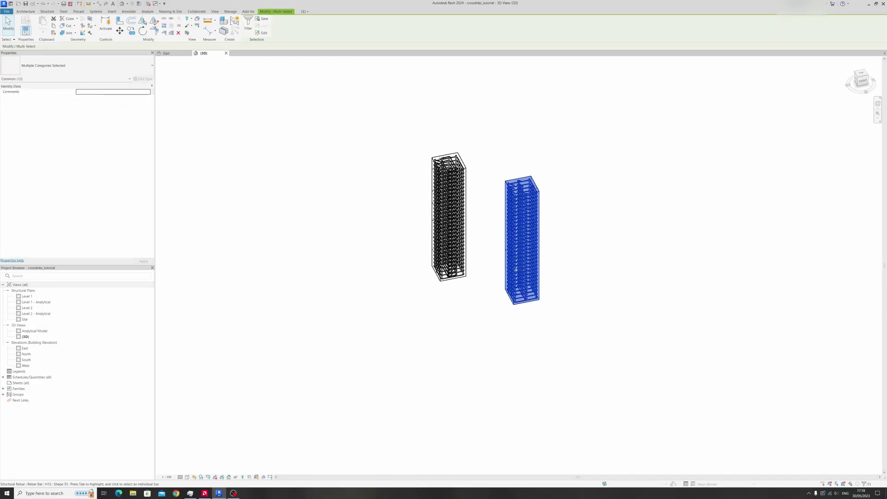
{"action": "left_click", "coordinate": [132, 31]}
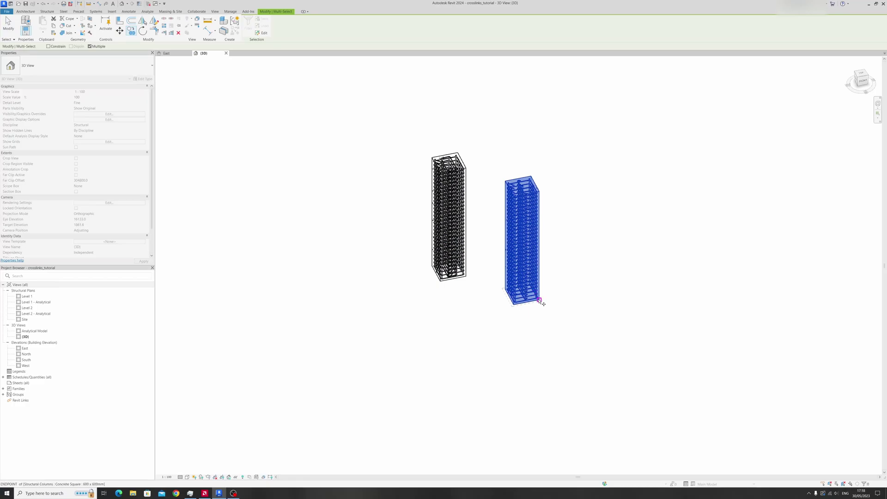
{"action": "left_click", "coordinate": [540, 300]}
{"action": "left_click", "coordinate": [601, 298]}
{"action": "key", "text": "Escape"}
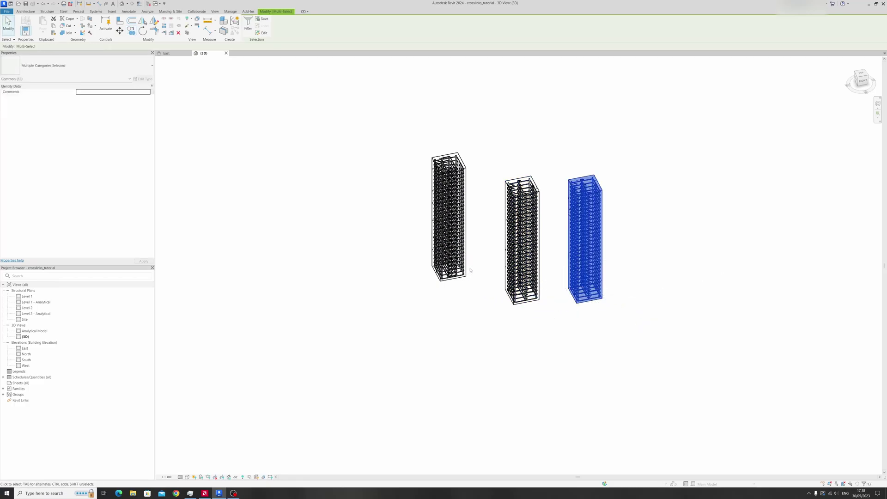
Copy the left column with all its reinforcement to a free spot on its left side.
{"action": "left_click_drag", "start_coordinate": [478, 141], "coordinate": [294, 195]}
{"action": "left_click", "coordinate": [132, 31]}
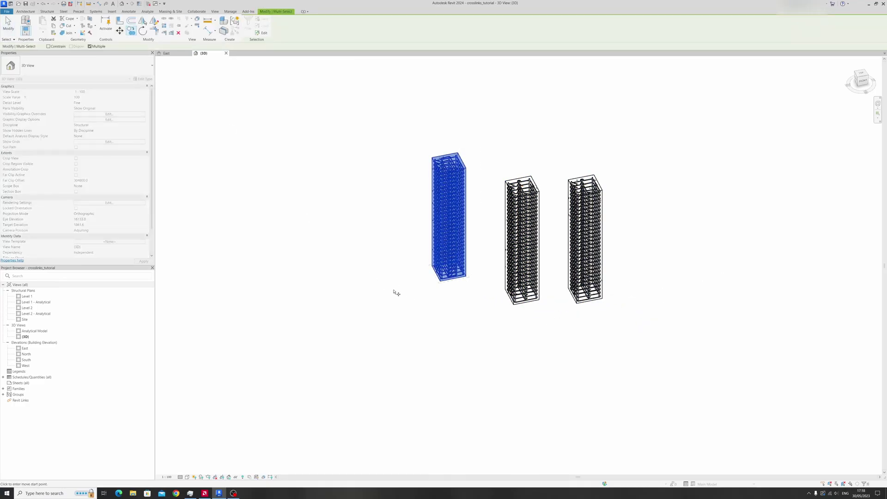
{"action": "left_click", "coordinate": [446, 286]}
{"action": "left_click", "coordinate": [366, 286]}
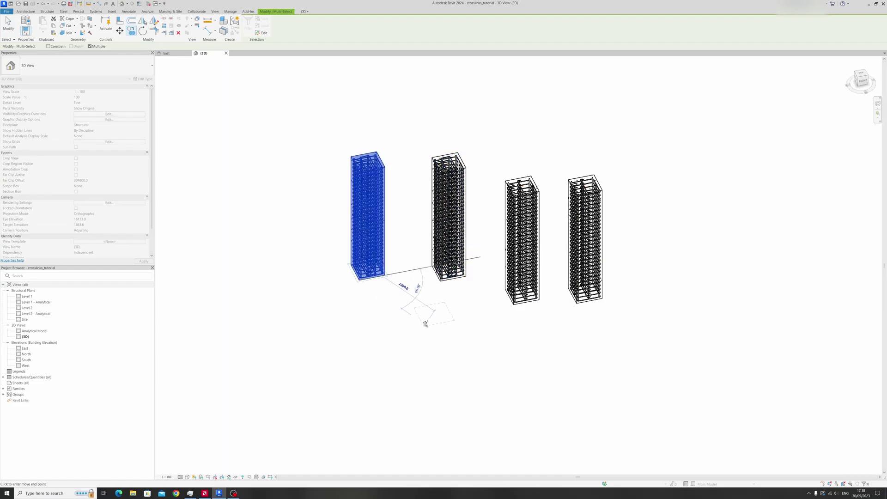
{"action": "key", "text": "Escape"}
Delete the inner crosslinks and inner links from the two copied columns, keeping the outer links and vertical bars.
{"action": "scroll", "coordinate": [585, 190], "scroll_direction": "up", "scroll_amount": 3}
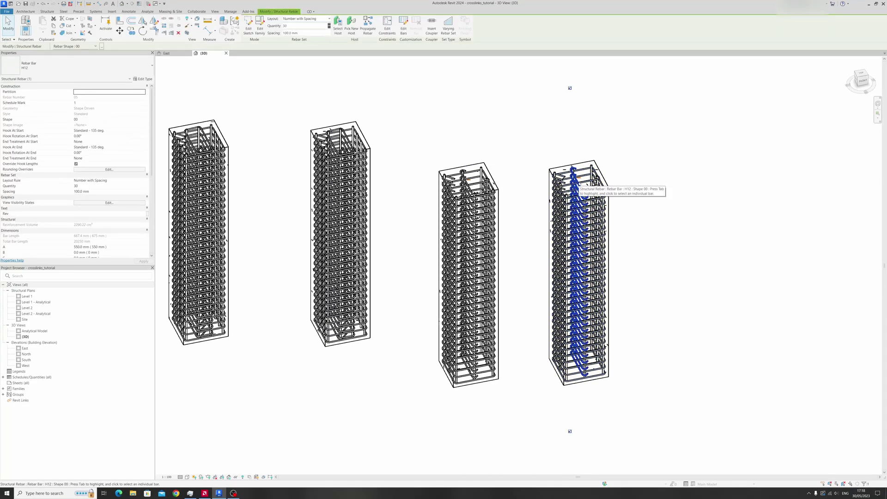
{"action": "key", "text": "Escape"}
{"action": "middle_click_drag", "start_coordinate": [372, 200], "coordinate": [541, 234]}
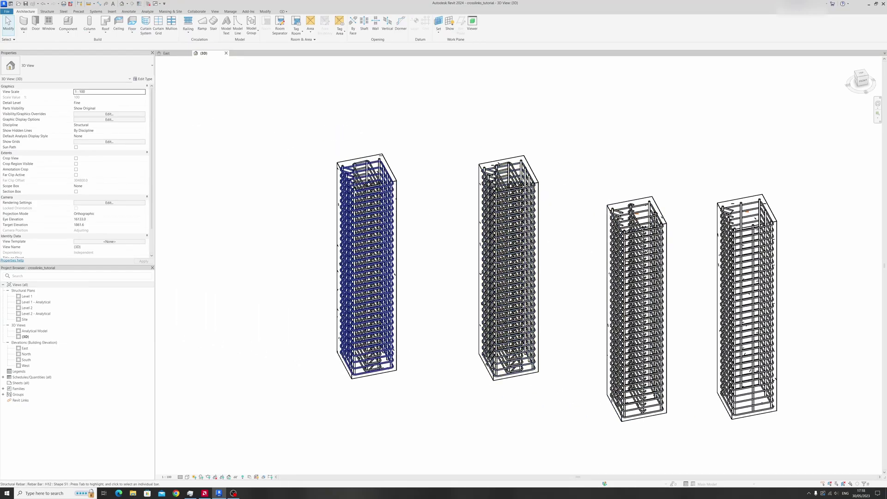
{"action": "left_click", "coordinate": [370, 177]}
{"action": "key", "text": "Escape"}
{"action": "middle_click_drag", "start_coordinate": [703, 226], "coordinate": [608, 225]}
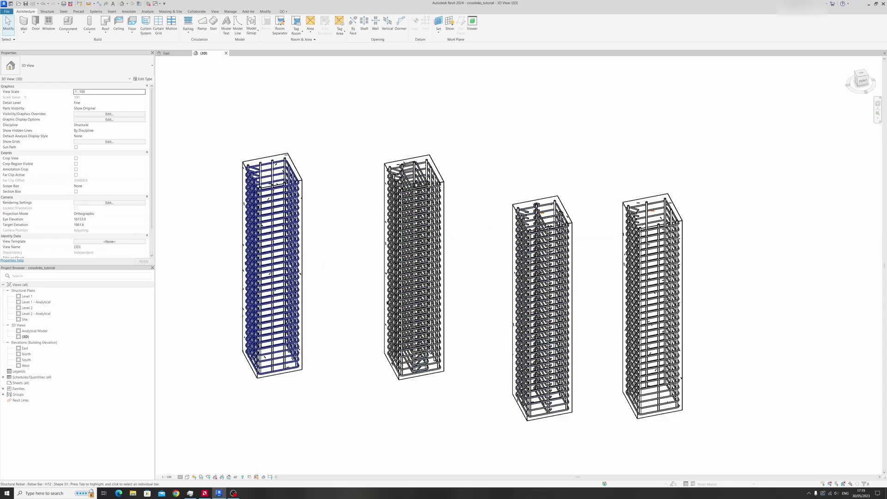
Open the Level 2 structural plan and start a sketched rebar hosted in the rightmost column.
{"action": "double_click", "coordinate": [27, 307]}
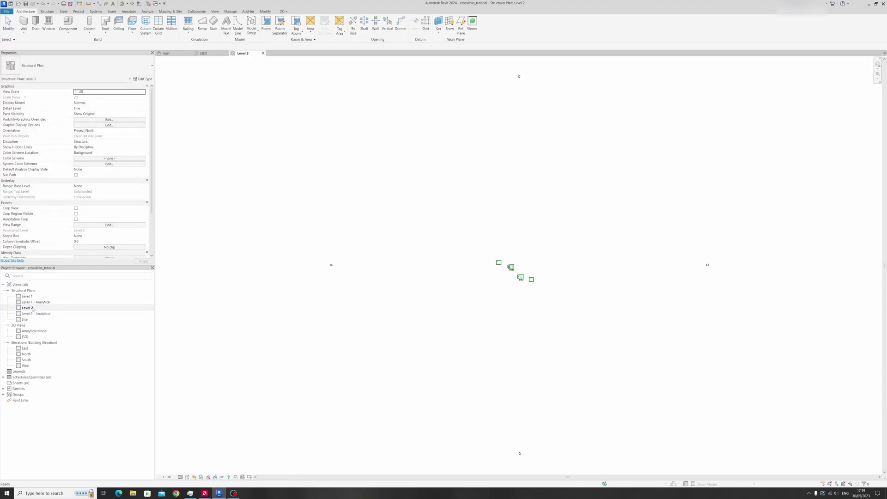
{"action": "scroll", "coordinate": [503, 306], "scroll_direction": "up", "scroll_amount": 10}
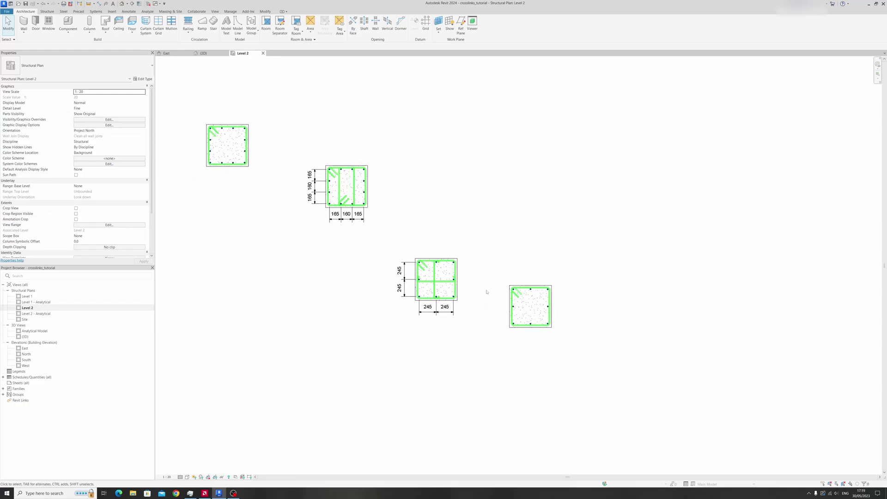
{"action": "scroll", "coordinate": [511, 284], "scroll_direction": "up", "scroll_amount": 2}
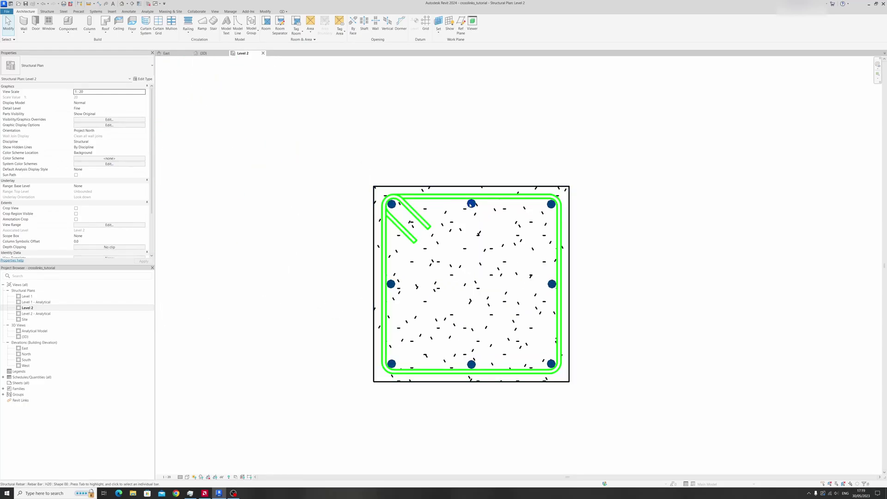
{"action": "left_click", "coordinate": [446, 187]}
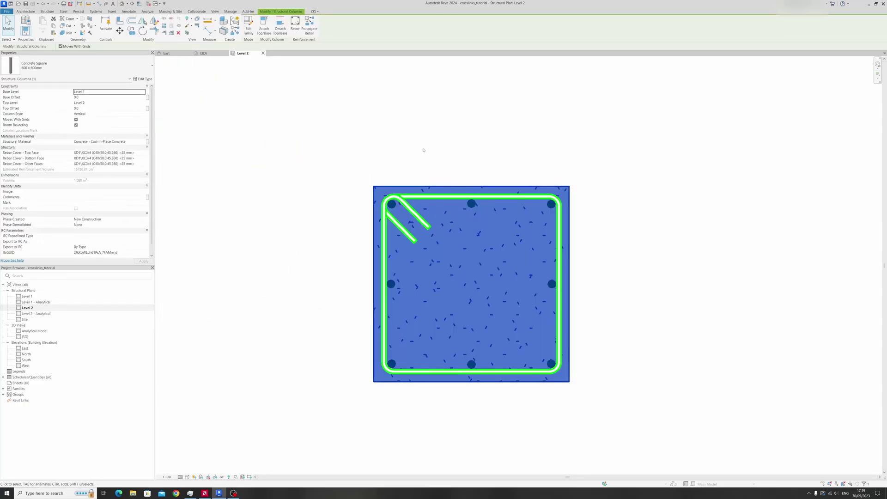
{"action": "left_click", "coordinate": [295, 24]}
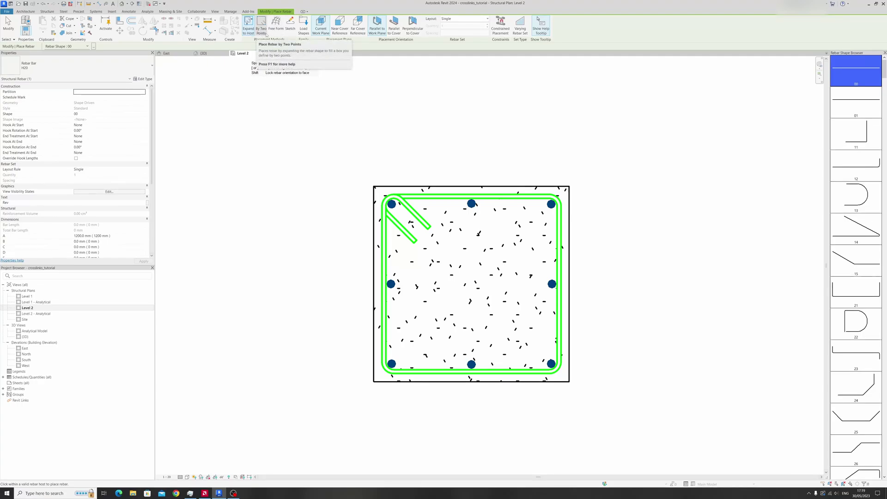
{"action": "left_click", "coordinate": [290, 29]}
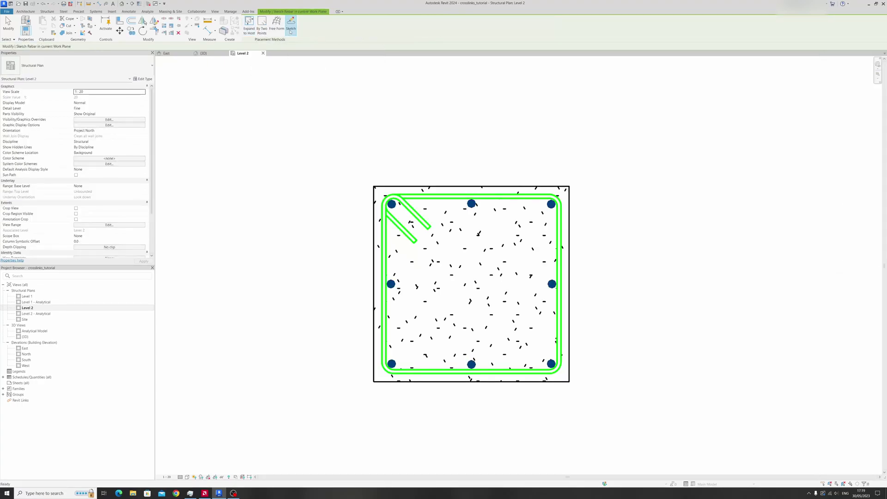
{"action": "left_click", "coordinate": [462, 195]}
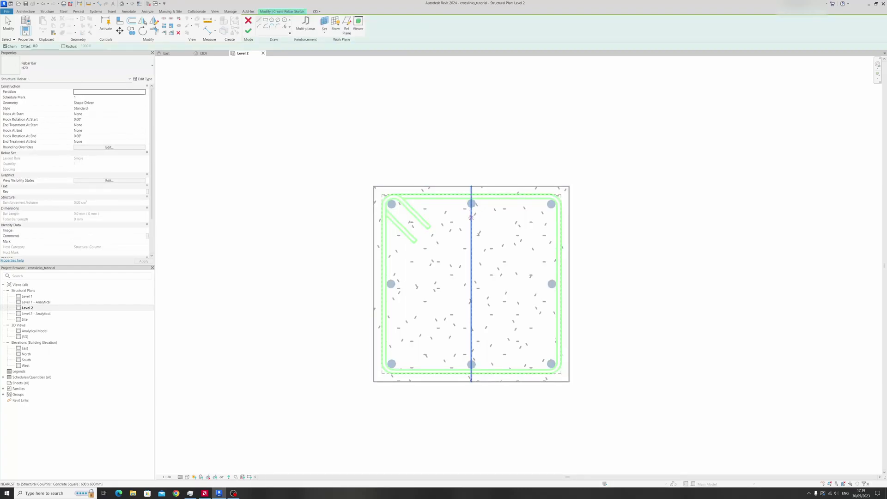
Draw a vertical rebar sketch line from the upper middle bar to the lower middle bar.
{"action": "left_click", "coordinate": [259, 21]}
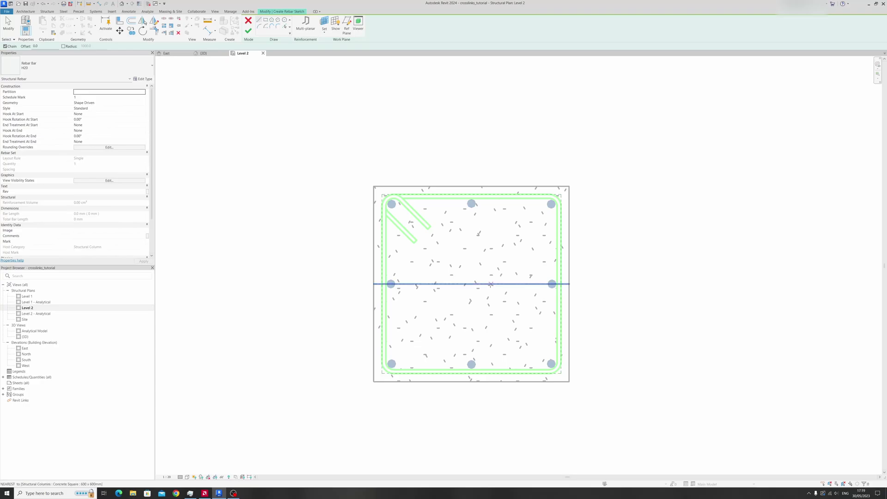
{"action": "left_click", "coordinate": [469, 204]}
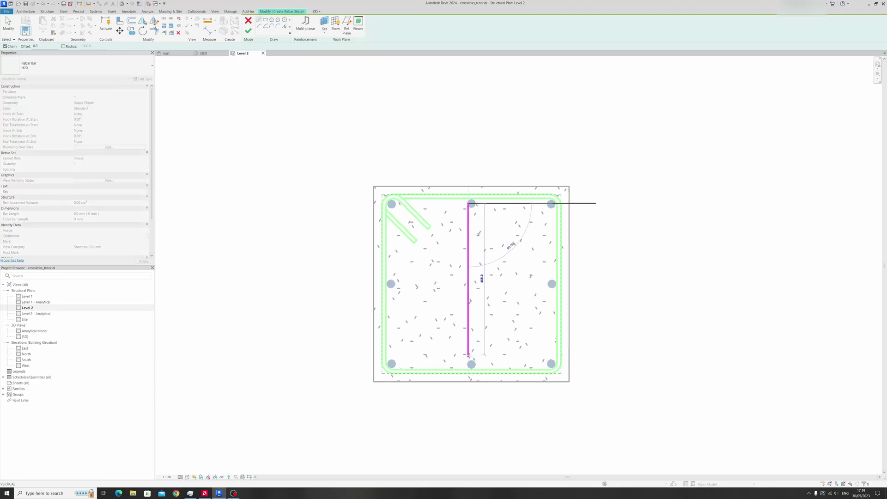
{"action": "left_click", "coordinate": [469, 364]}
{"action": "scroll", "coordinate": [470, 364], "scroll_direction": "up", "scroll_amount": 3}
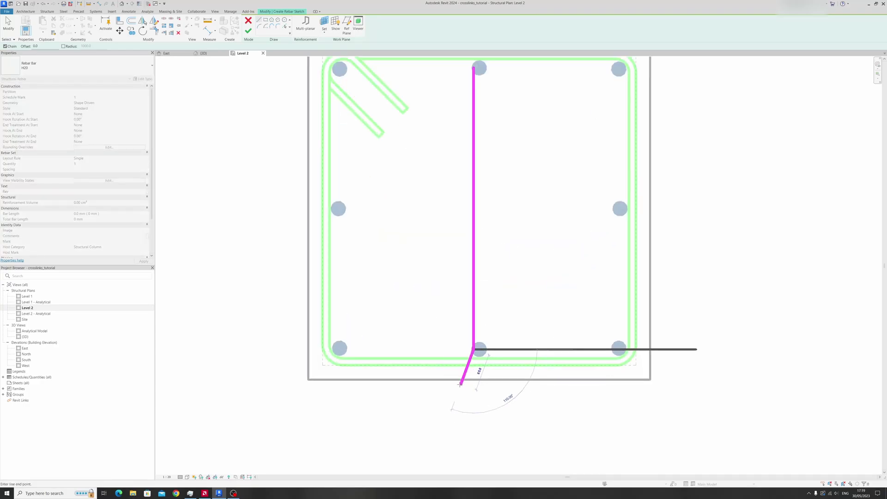
{"action": "key", "text": "Escape"}
{"action": "key", "text": "Escape"}
Extend both ends of the vertical sketch line to the column's upper and lower rebar cover lines.
{"action": "middle_click_drag", "start_coordinate": [467, 211], "coordinate": [434, 309]}
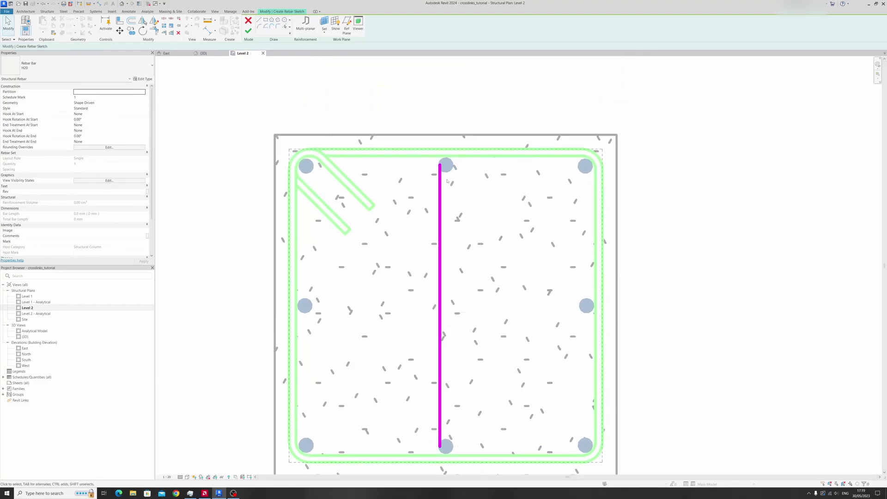
{"action": "left_click", "coordinate": [440, 208]}
{"action": "middle_click_drag", "start_coordinate": [437, 179], "coordinate": [457, 277]}
{"action": "scroll", "coordinate": [457, 277], "scroll_direction": "up", "scroll_amount": 3}
{"action": "left_click_drag", "start_coordinate": [462, 252], "coordinate": [460, 229]}
{"action": "scroll", "coordinate": [460, 238], "scroll_direction": "down", "scroll_amount": 3}
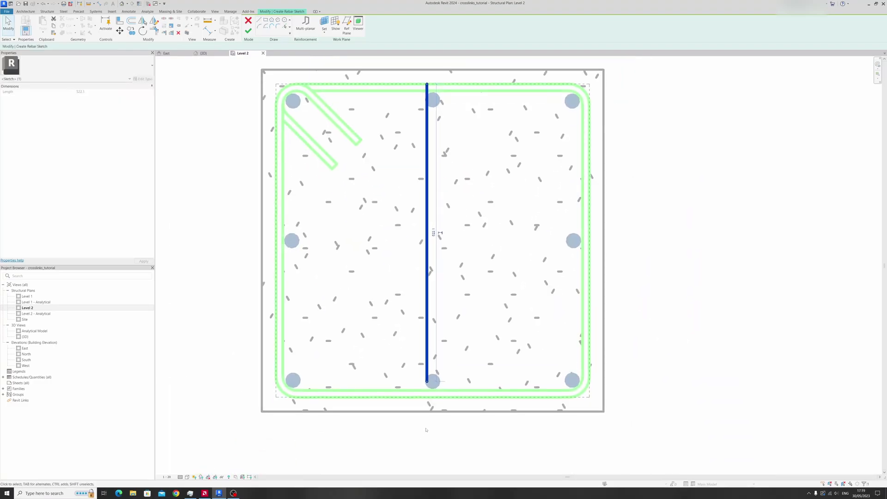
{"action": "left_click_drag", "start_coordinate": [425, 380], "coordinate": [426, 397]}
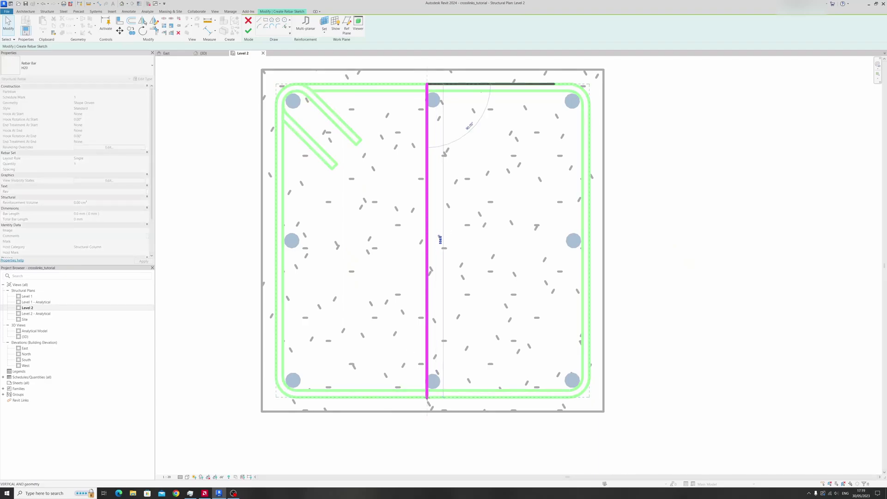
Draw short legs angled inward around the middle bars at both ends of the vertical sketch line, and try to finish the sketch.
{"action": "key", "text": "l"}
{"action": "key", "text": "i"}
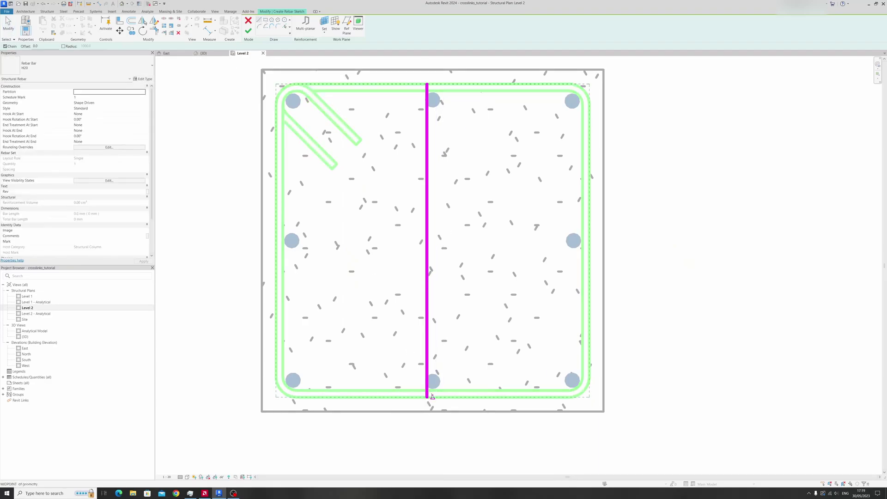
{"action": "left_click", "coordinate": [427, 395]}
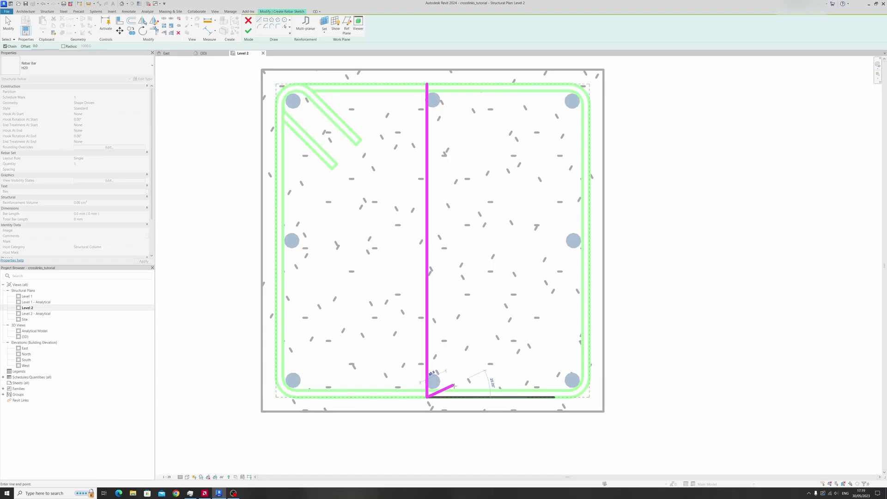
{"action": "left_click", "coordinate": [452, 383]}
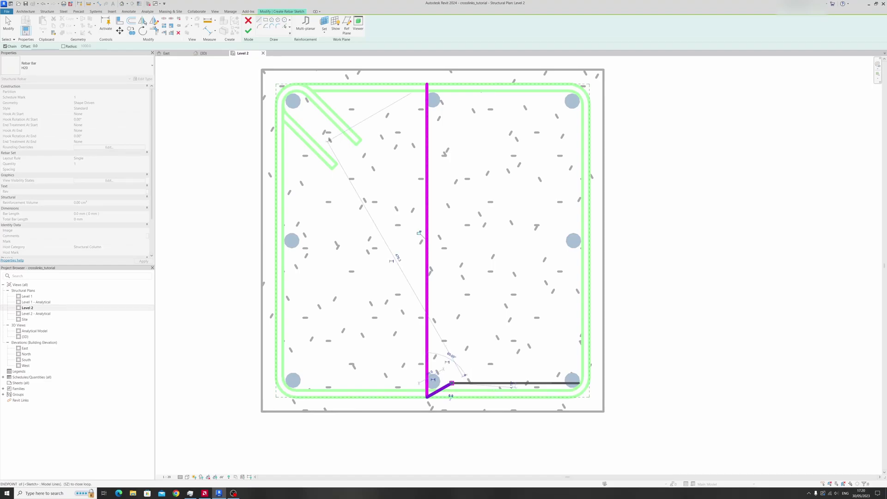
{"action": "key", "text": "Escape"}
{"action": "left_click", "coordinate": [427, 84]}
{"action": "left_click", "coordinate": [452, 98]}
{"action": "key", "text": "Escape"}
{"action": "key", "text": "Escape"}
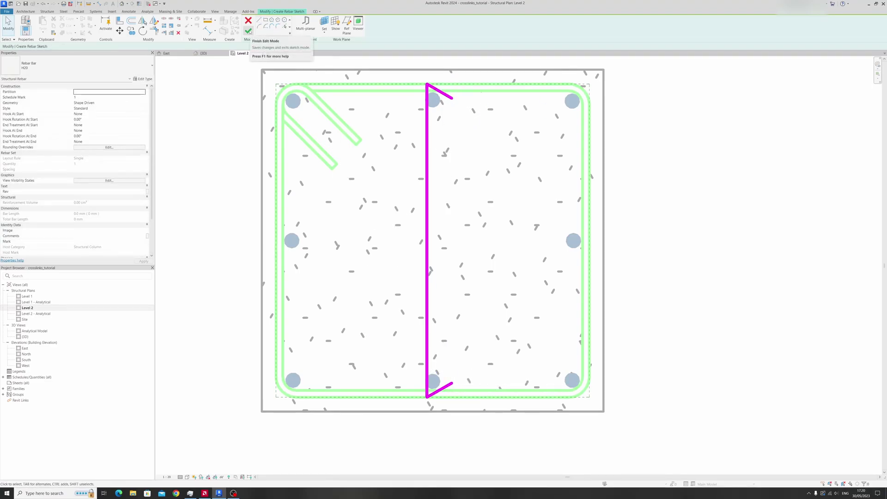
{"action": "left_click", "coordinate": [248, 31]}
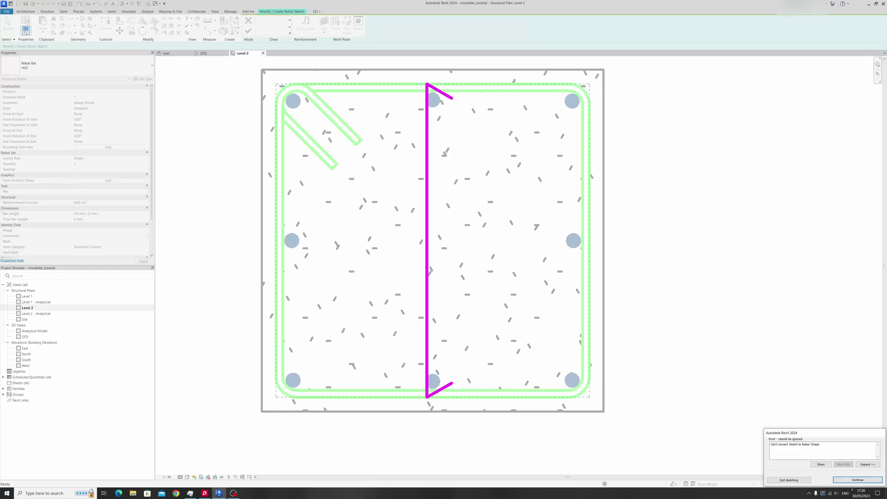
{"action": "left_click", "coordinate": [858, 480]}
Fillet the lower corner between the vertical sketch line and its angled leg, curving around the lower middle bar.
{"action": "scroll", "coordinate": [441, 389], "scroll_direction": "up", "scroll_amount": 2}
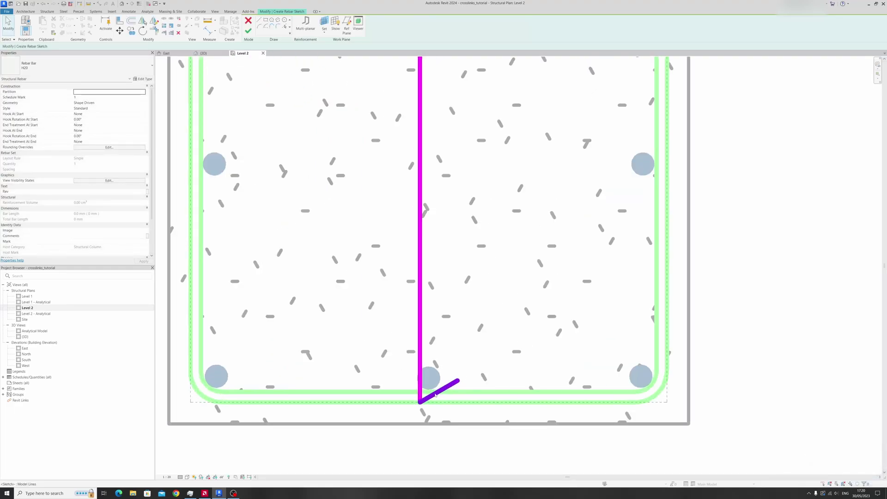
{"action": "left_click", "coordinate": [422, 372]}
{"action": "scroll", "coordinate": [428, 370], "scroll_direction": "up", "scroll_amount": 1}
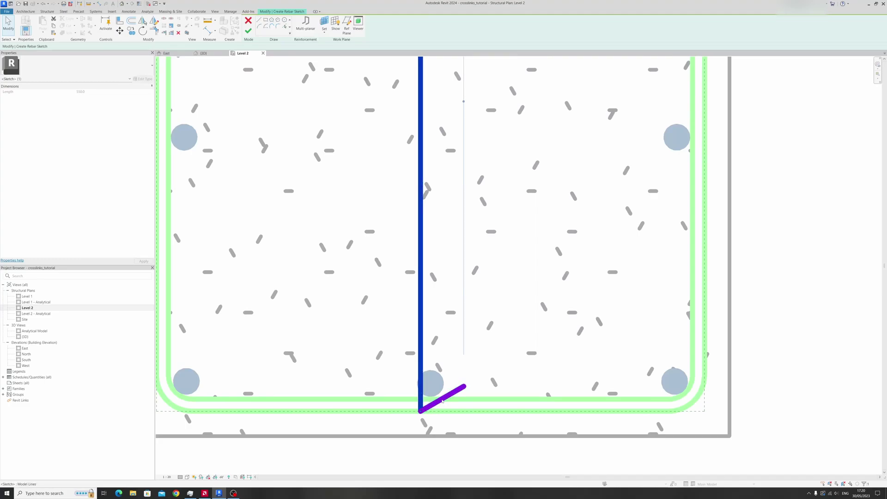
{"action": "left_click", "coordinate": [468, 284]}
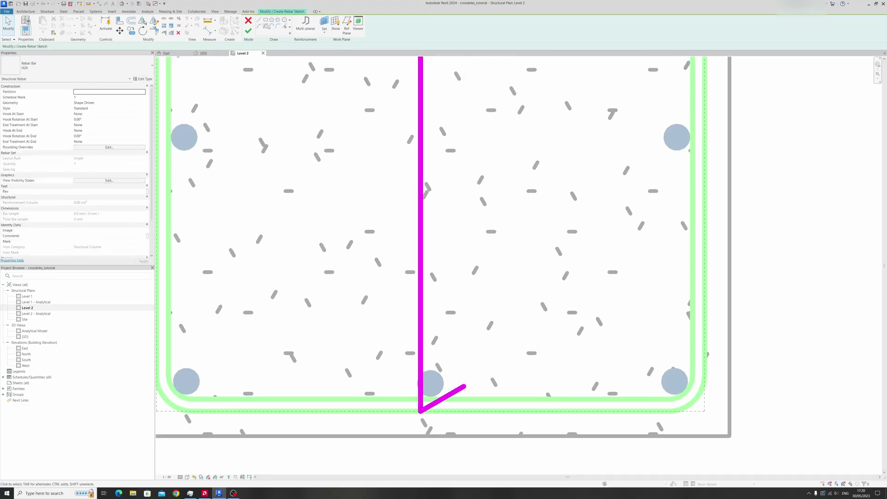
{"action": "left_click", "coordinate": [278, 27]}
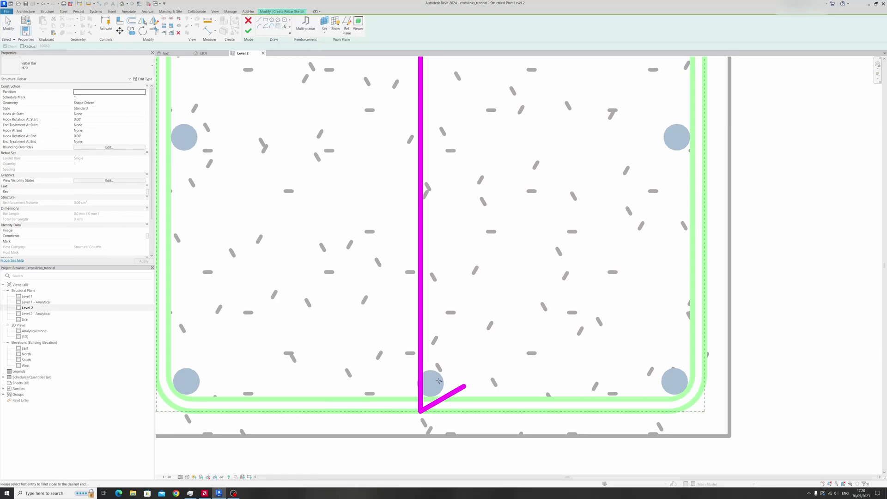
{"action": "left_click", "coordinate": [421, 377]}
{"action": "left_click", "coordinate": [429, 405]}
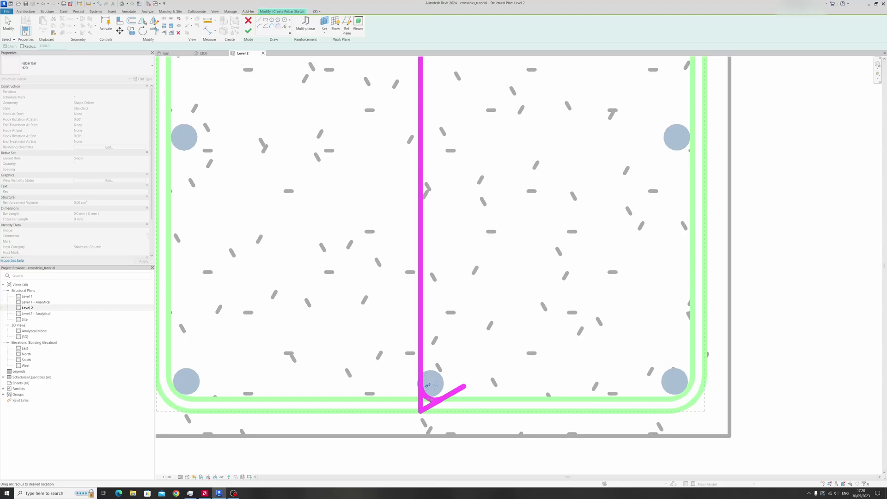
{"action": "left_click", "coordinate": [431, 402]}
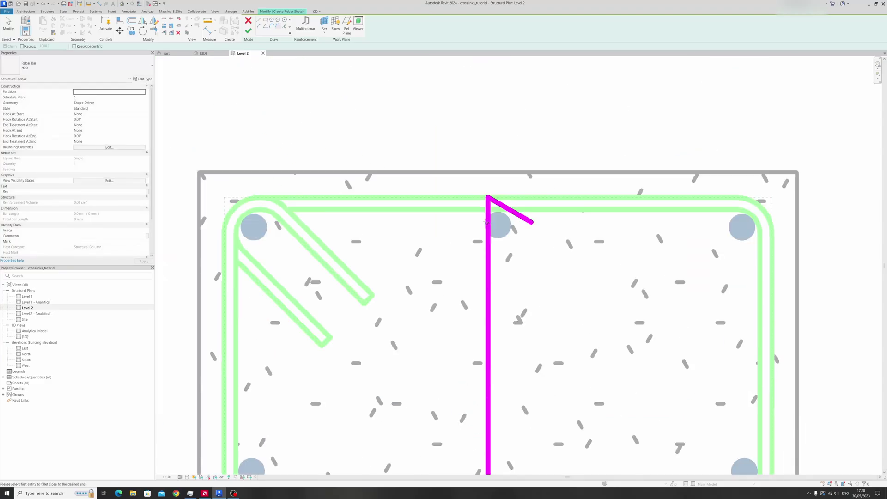
Fillet the upper corner between the vertical sketch line and its angled leg around the upper middle bar.
{"action": "left_click", "coordinate": [500, 205]}
{"action": "left_click", "coordinate": [498, 209]}
{"action": "middle_click_drag", "start_coordinate": [535, 306], "coordinate": [458, 206]}
{"action": "scroll", "coordinate": [462, 224], "scroll_direction": "down", "scroll_amount": 3}
{"action": "key", "text": "Escape"}
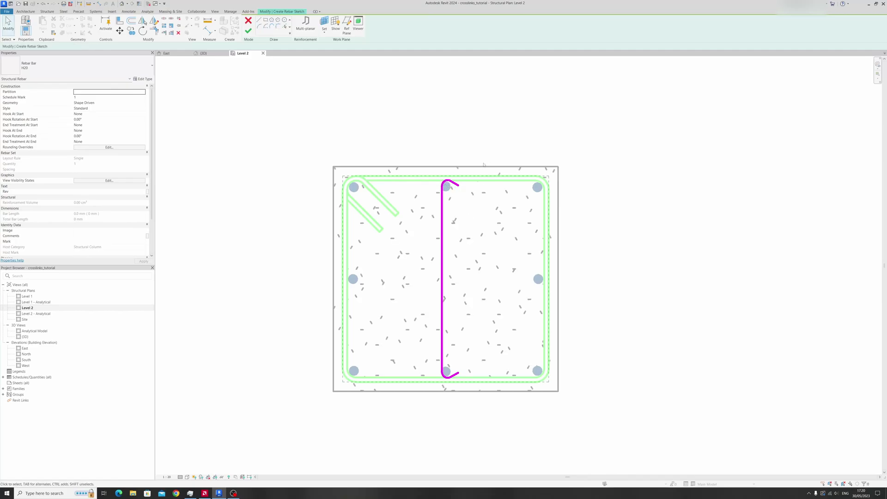
Move the whole hooked crosslink sketch slightly left so it wraps around the outside of the middle bars.
{"action": "left_click_drag", "start_coordinate": [487, 162], "coordinate": [394, 390]}
{"action": "scroll", "coordinate": [442, 400], "scroll_direction": "up", "scroll_amount": 5}
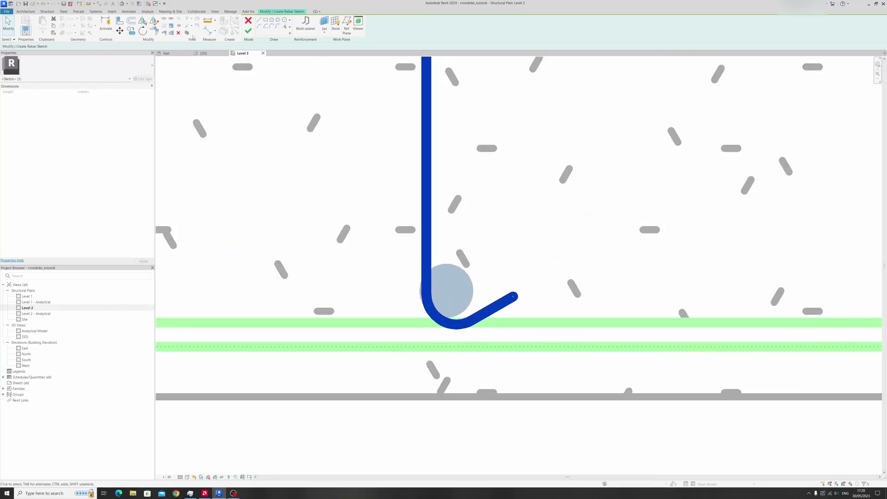
{"action": "left_click", "coordinate": [119, 30]}
{"action": "left_click", "coordinate": [430, 299]}
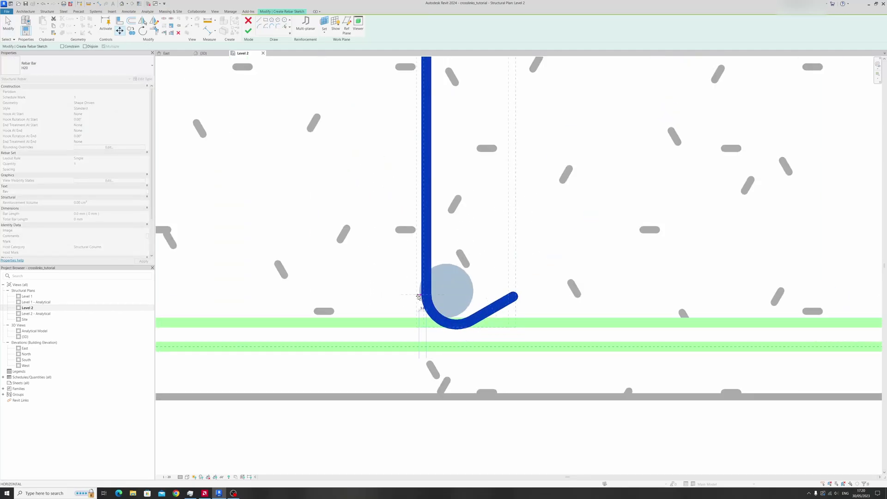
{"action": "left_click", "coordinate": [421, 298]}
{"action": "scroll", "coordinate": [478, 254], "scroll_direction": "down", "scroll_amount": 2}
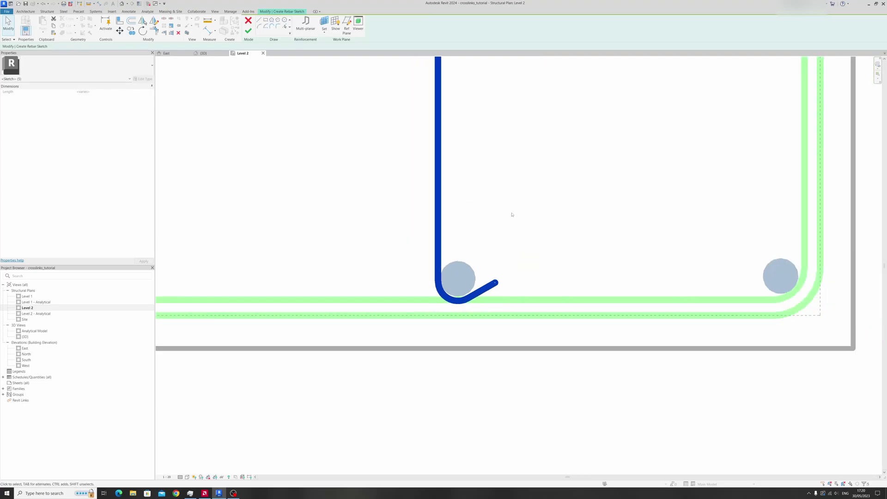
{"action": "left_click", "coordinate": [512, 215]}
{"action": "scroll", "coordinate": [509, 218], "scroll_direction": "down", "scroll_amount": 4}
Try to finish the hooked crosslink sketch, have Revit show the elements behind the error, and return to sketching.
{"action": "left_click", "coordinate": [252, 34]}
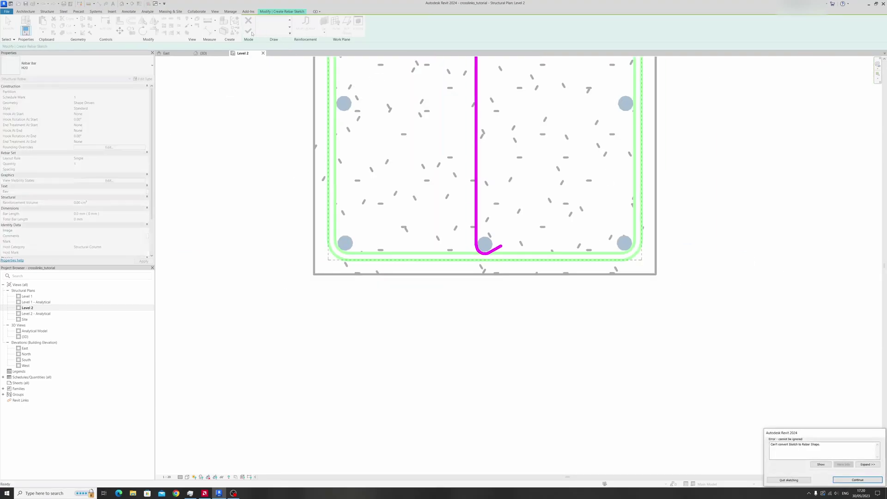
{"action": "left_click", "coordinate": [829, 466]}
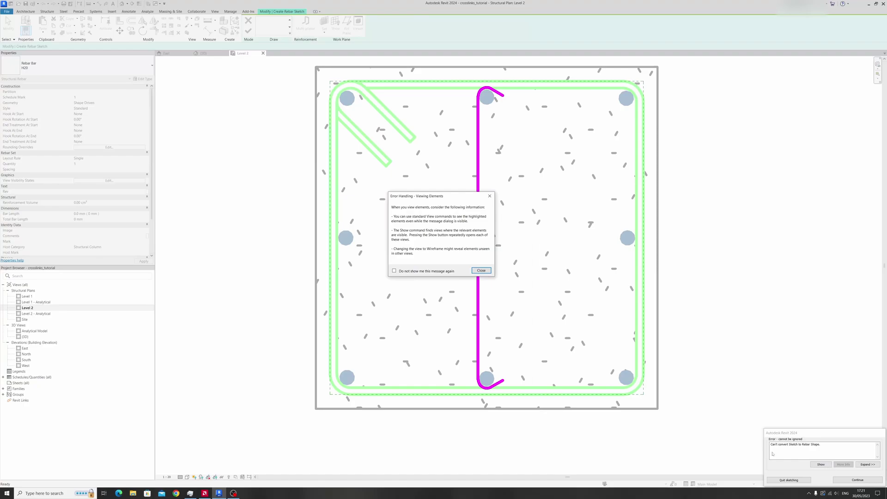
{"action": "left_click", "coordinate": [481, 270]}
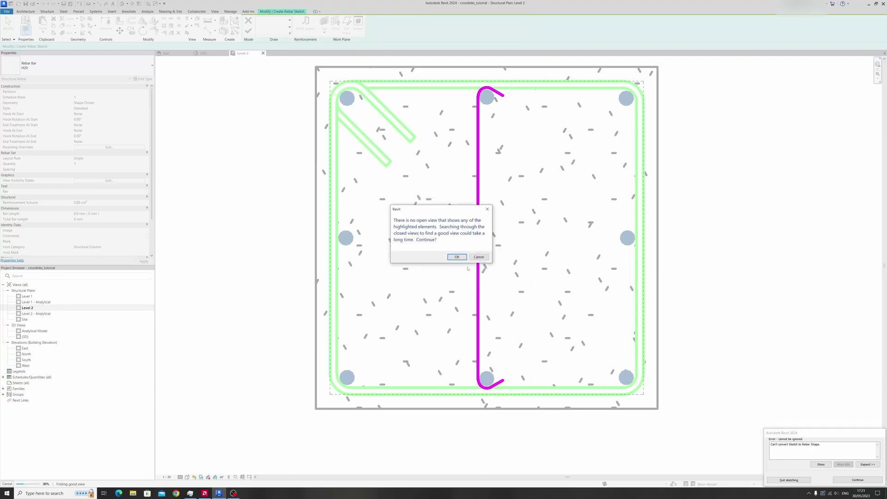
{"action": "left_click", "coordinate": [457, 257]}
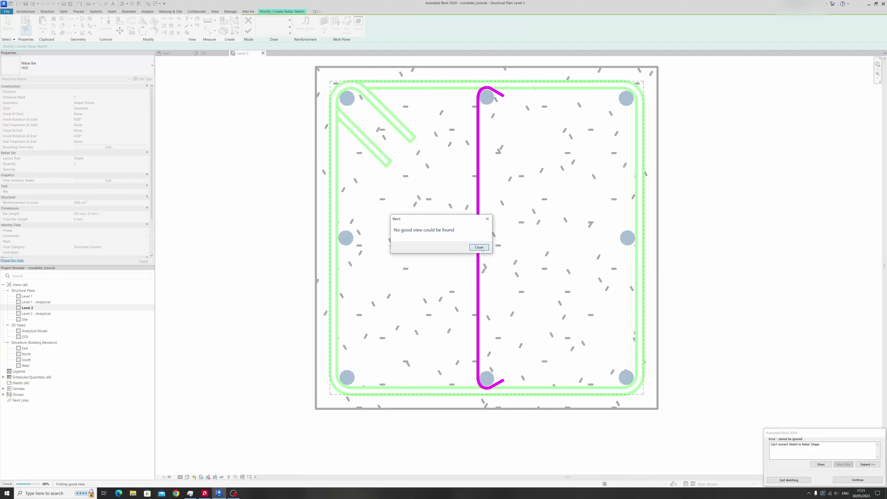
{"action": "left_click", "coordinate": [482, 248]}
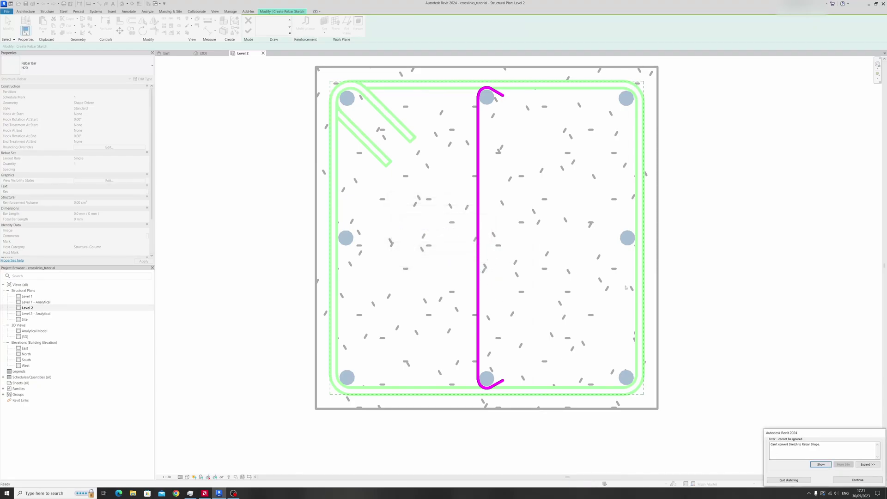
{"action": "left_click", "coordinate": [858, 481]}
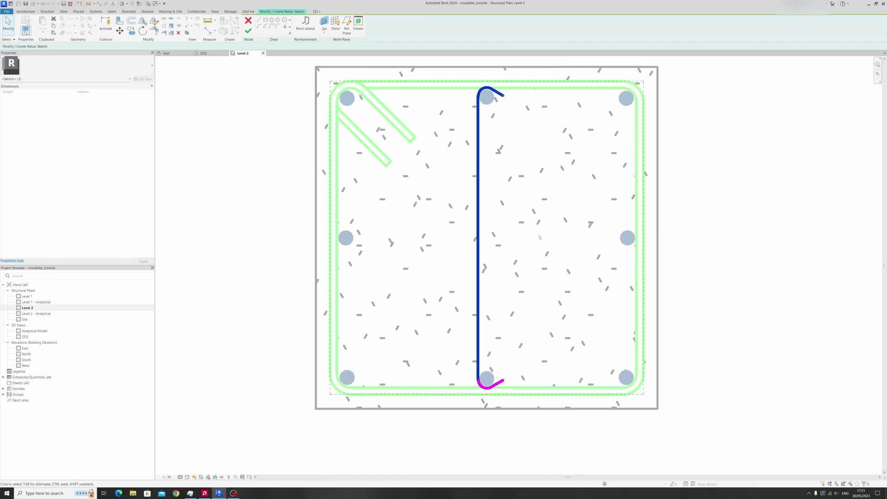
Delete all lines and arcs of the hooked crosslink sketch.
{"action": "key", "text": "Delete"}
{"action": "left_click_drag", "start_coordinate": [523, 314], "coordinate": [475, 388]}
{"action": "key", "text": "Delete"}
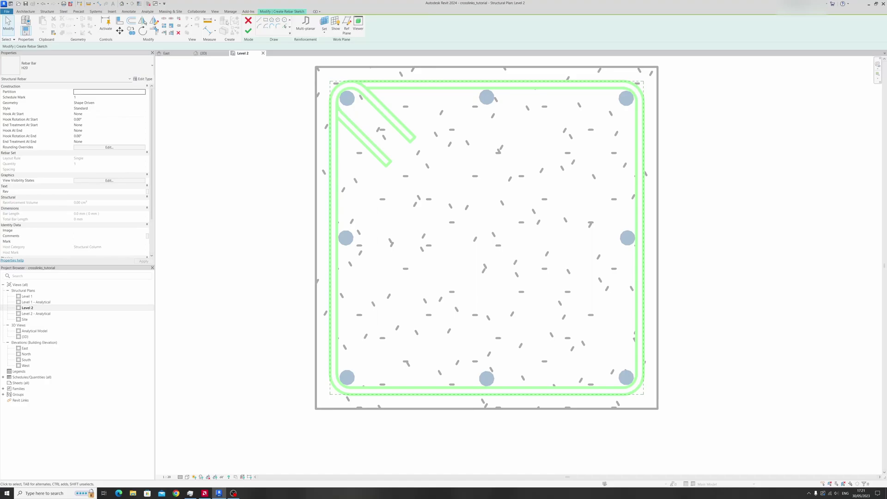
Sketch a single straight vertical line from the upper middle bar to the lower middle bar and finish it as a rebar.
{"action": "left_click", "coordinate": [259, 20]}
{"action": "left_click", "coordinate": [482, 97]}
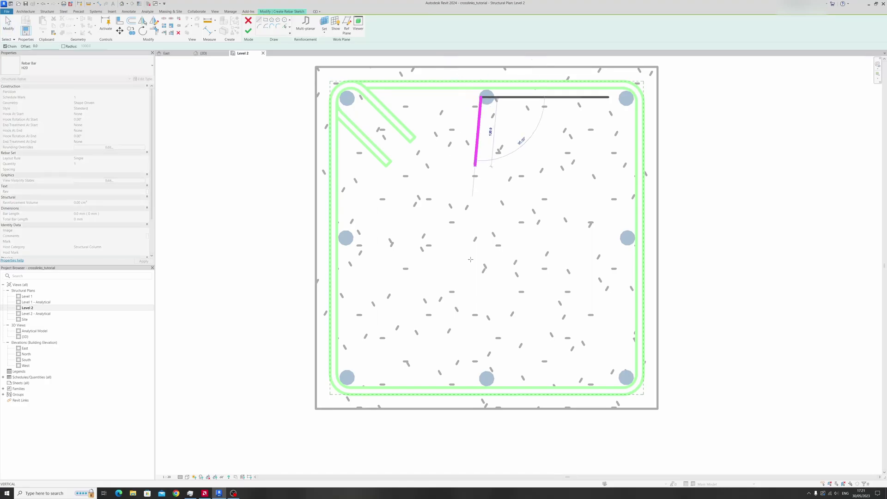
{"action": "left_click", "coordinate": [482, 378]}
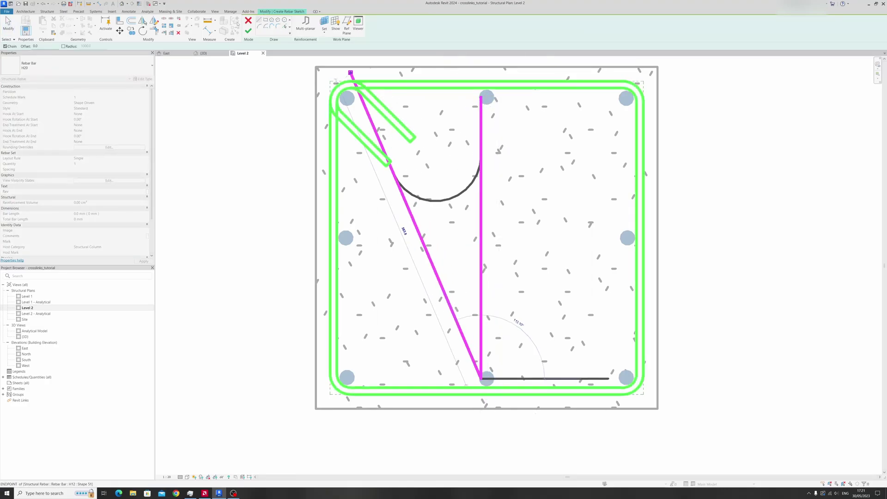
{"action": "key", "text": "Escape"}
{"action": "left_click", "coordinate": [249, 31]}
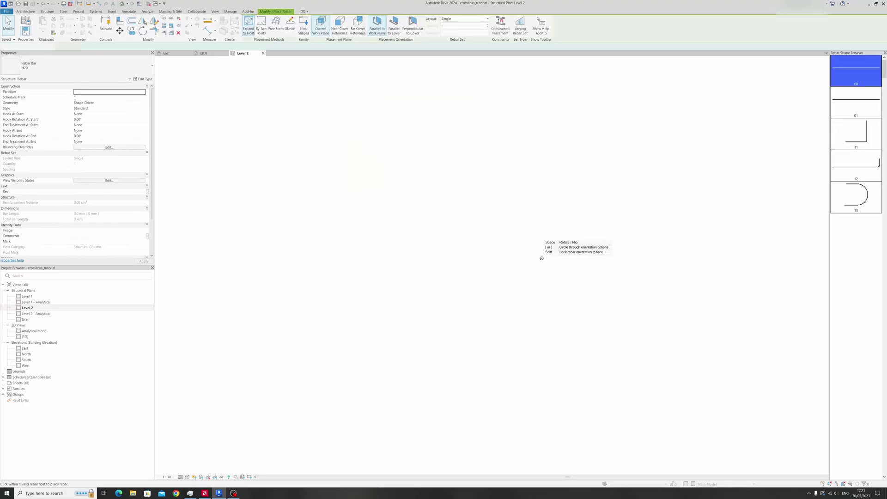
{"action": "key", "text": "Escape"}
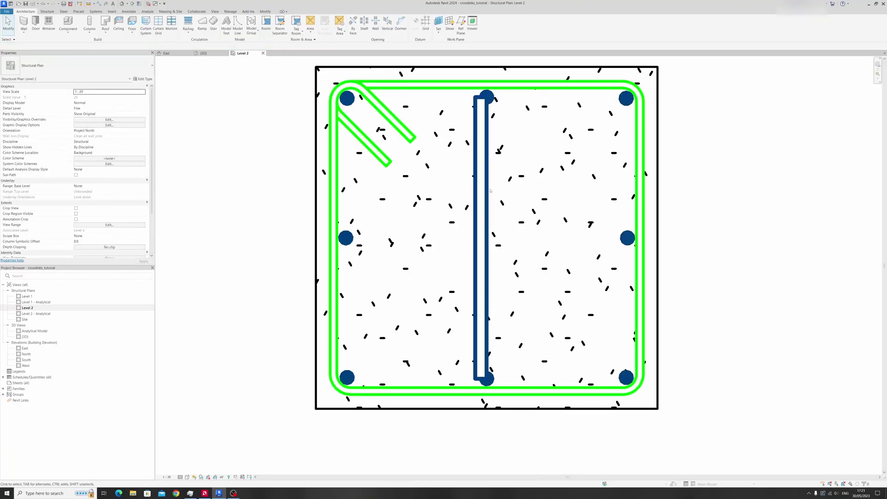
Change the type of the new straight vertical rebar to H10.
{"action": "left_click", "coordinate": [484, 190]}
{"action": "left_click", "coordinate": [69, 66]}
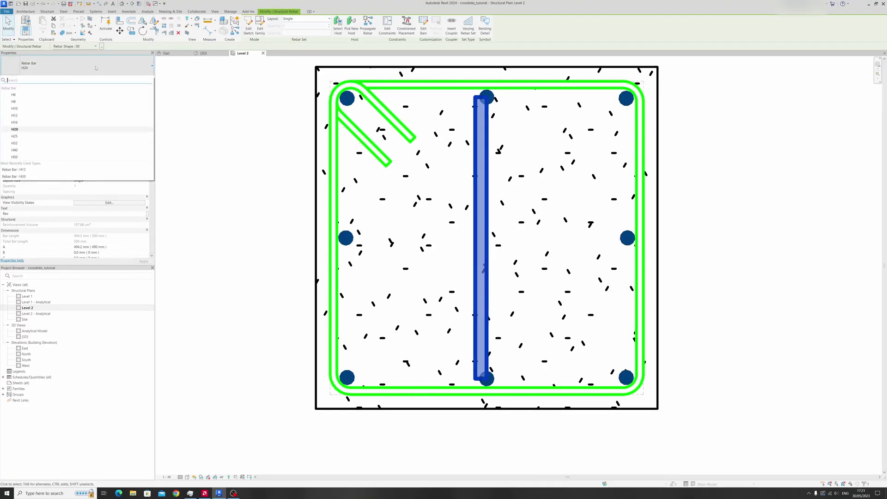
{"action": "left_click", "coordinate": [49, 108]}
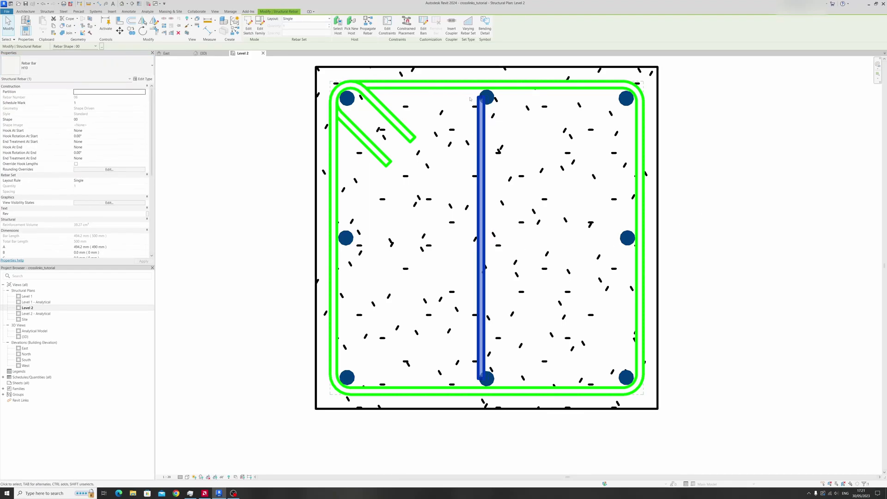
{"action": "scroll", "coordinate": [478, 99], "scroll_direction": "up", "scroll_amount": 3}
{"action": "scroll", "coordinate": [377, 73], "scroll_direction": "down", "scroll_amount": 3}
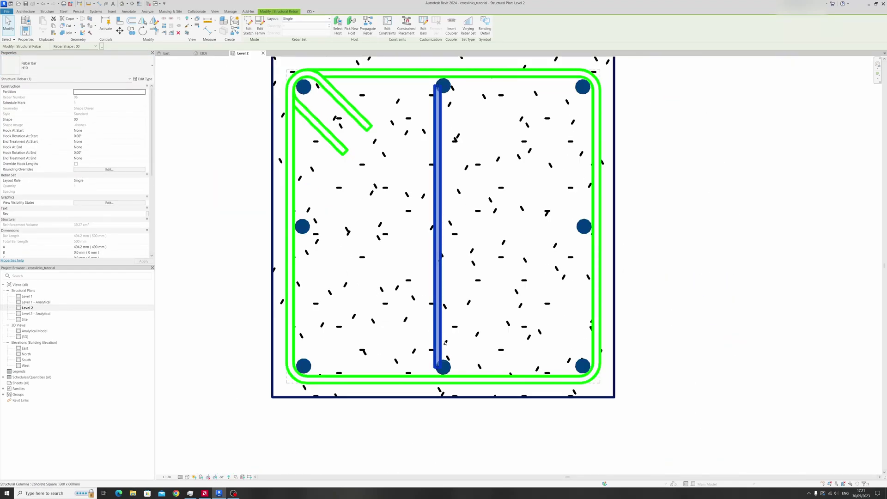
Edit the H10 bar's sketch and extend both ends of its line to the inner edges of the outer link.
{"action": "left_click", "coordinate": [248, 26]}
{"action": "middle_click_drag", "start_coordinate": [446, 86], "coordinate": [457, 183]}
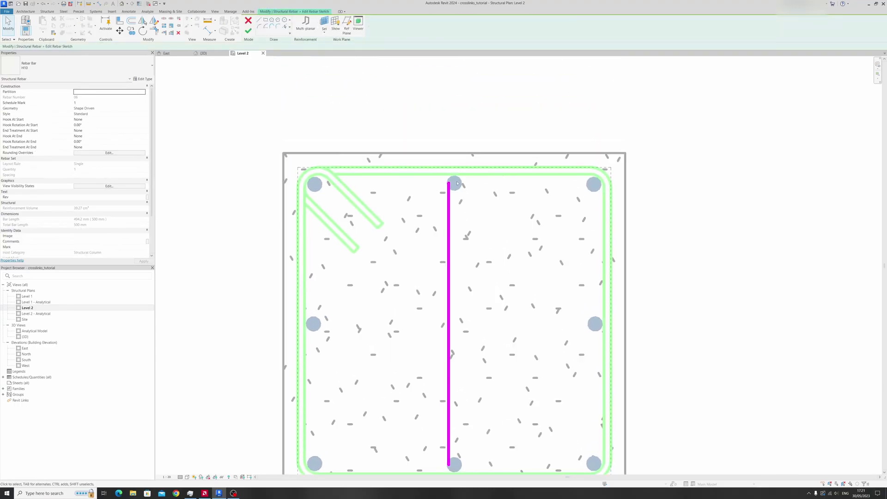
{"action": "left_click", "coordinate": [452, 189]}
{"action": "left_click", "coordinate": [448, 184]}
{"action": "left_click_drag", "start_coordinate": [448, 184], "coordinate": [448, 175]}
{"action": "middle_click_drag", "start_coordinate": [451, 466], "coordinate": [439, 298]}
{"action": "left_click_drag", "start_coordinate": [437, 299], "coordinate": [437, 306]}
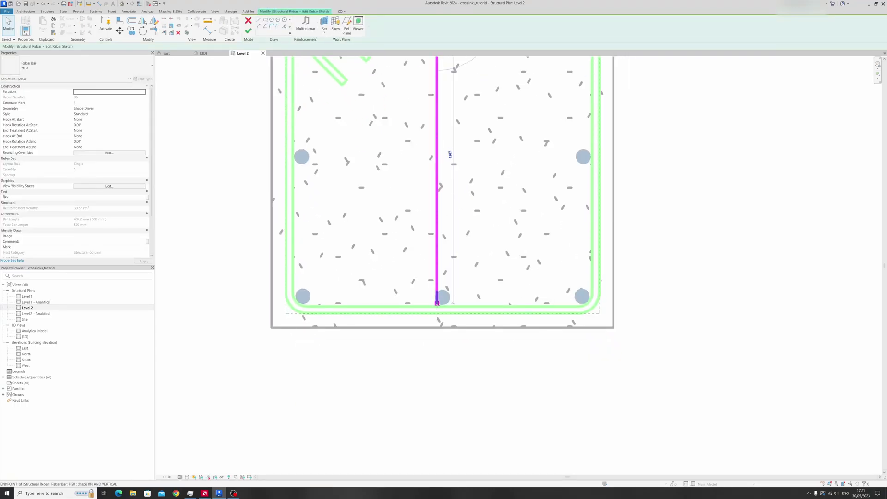
Add short horizontal legs pointing right at the lower and upper ends of the vertical line, and finish the rebar sketch.
{"action": "left_click", "coordinate": [259, 21]}
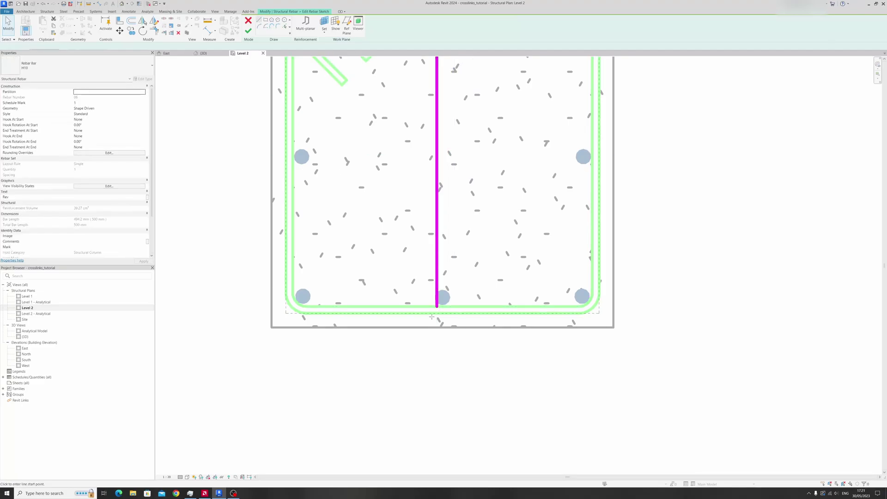
{"action": "left_click", "coordinate": [437, 306]}
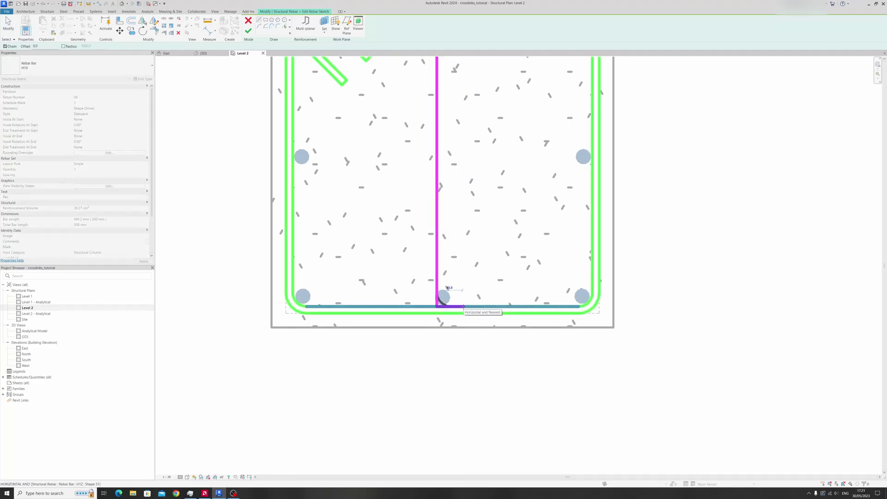
{"action": "left_click", "coordinate": [464, 306]}
{"action": "middle_click_drag", "start_coordinate": [438, 187], "coordinate": [436, 327]}
{"action": "key", "text": "Escape"}
{"action": "left_click", "coordinate": [434, 146]}
{"action": "left_click", "coordinate": [464, 146]}
{"action": "key", "text": "Escape"}
{"action": "key", "text": "Escape"}
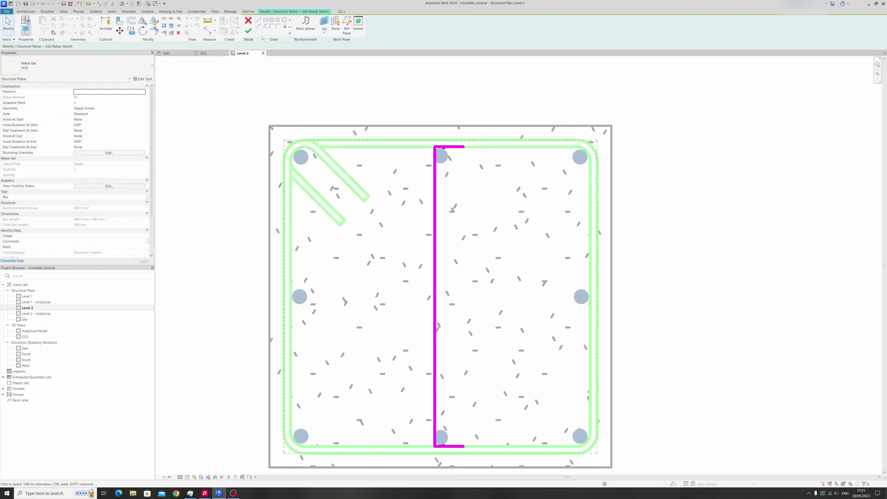
{"action": "left_click", "coordinate": [249, 31]}
{"action": "key", "text": "ctrl+z"}
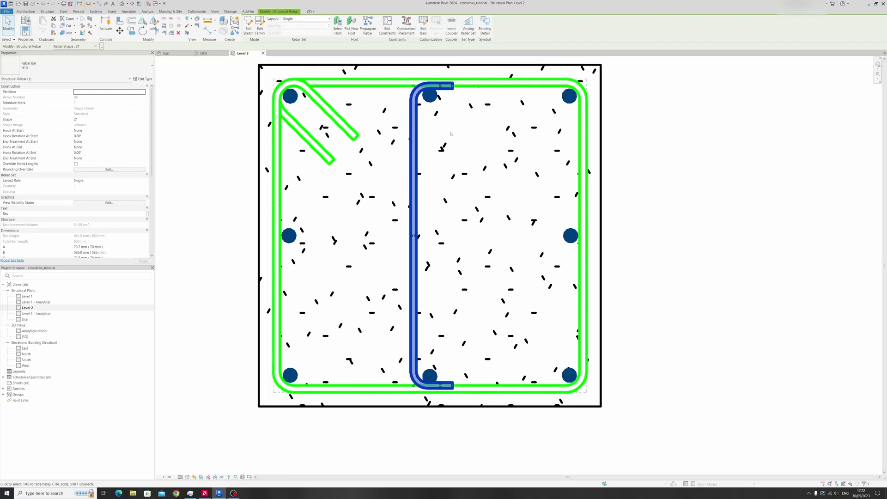
Edit the H10 crosslink's sketch, set its upper and lower horizontal legs to 80 mm, and finish the sketch.
{"action": "left_click", "coordinate": [248, 26]}
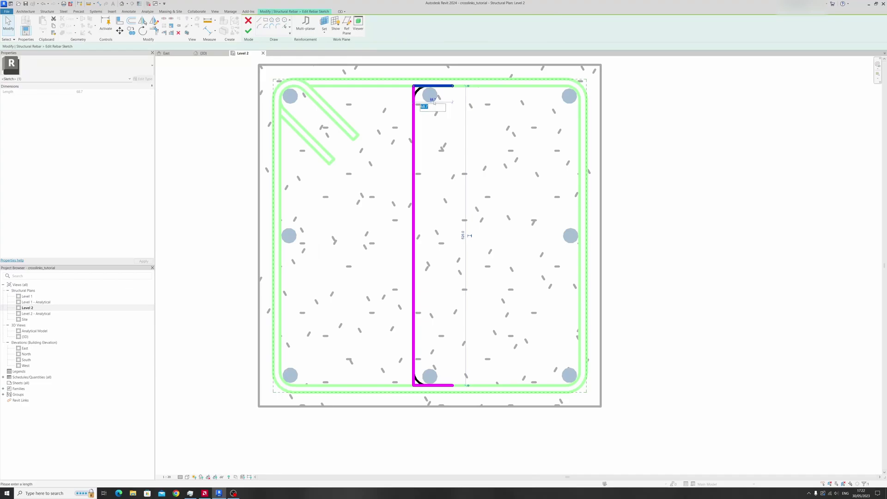
{"action": "type", "text": "8.7"}
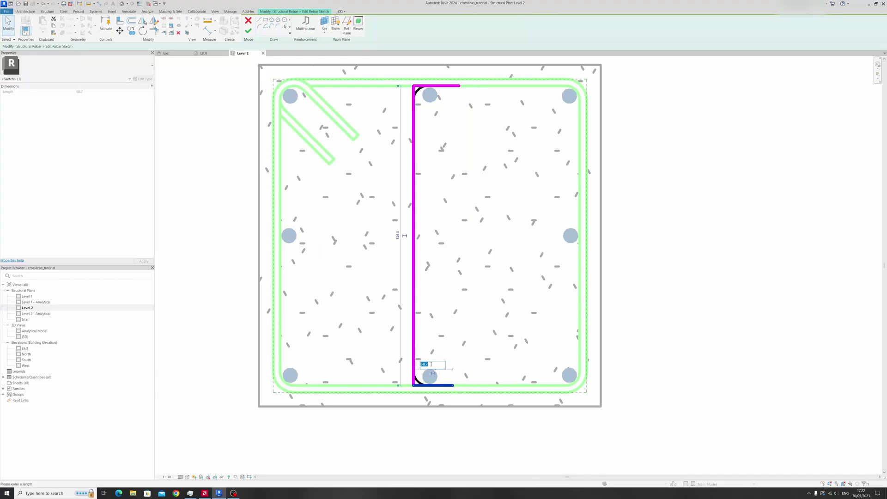
{"action": "type", "text": "80"}
{"action": "key", "text": "Return"}
{"action": "left_click", "coordinate": [454, 386]}
{"action": "left_click", "coordinate": [248, 31]}
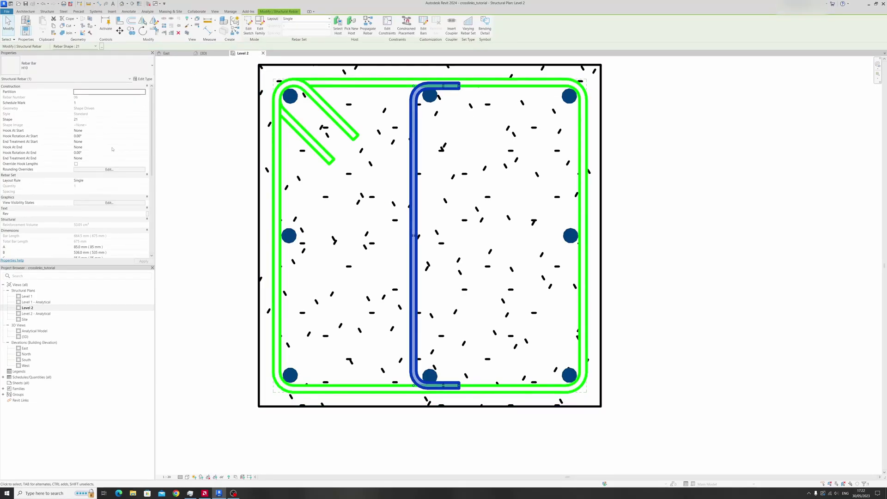
Try Standard - 90 deg. and Standard - 135 deg. as the crosslink's start hook, and reset the hook to None.
{"action": "left_click", "coordinate": [143, 138]}
{"action": "left_click", "coordinate": [144, 131]}
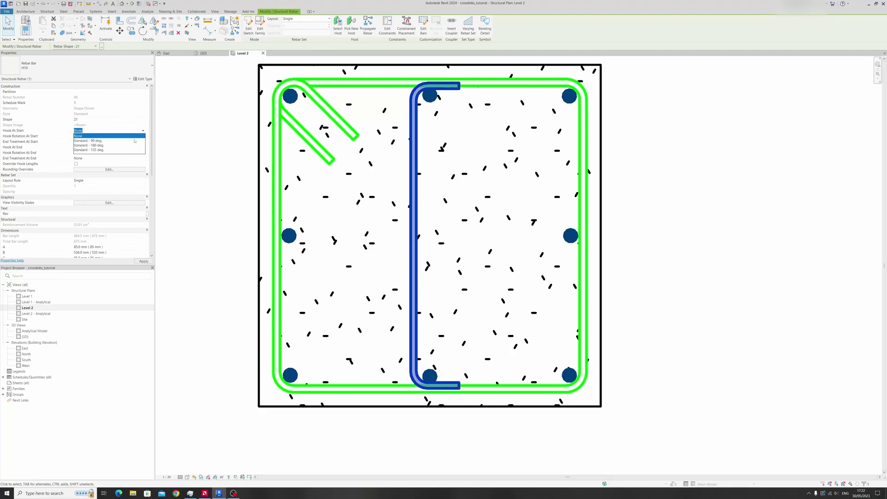
{"action": "left_click", "coordinate": [134, 141]}
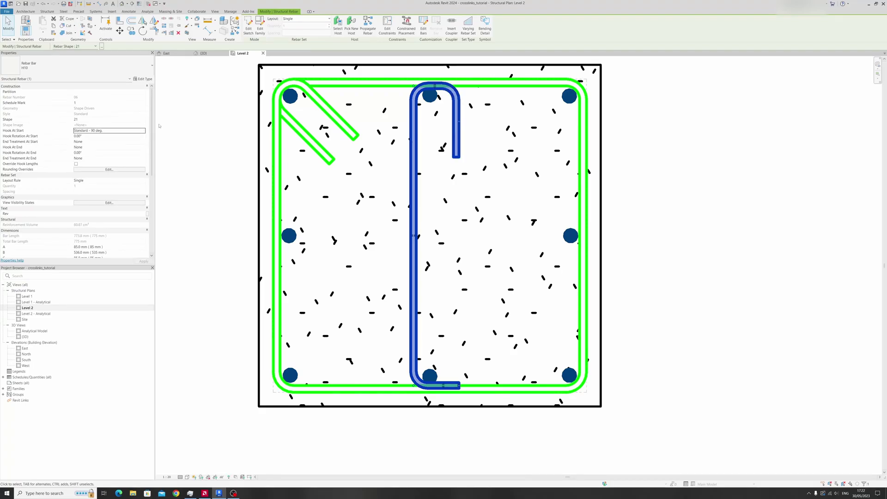
{"action": "left_click", "coordinate": [142, 132]}
{"action": "left_click", "coordinate": [123, 150]}
{"action": "left_click", "coordinate": [144, 261]}
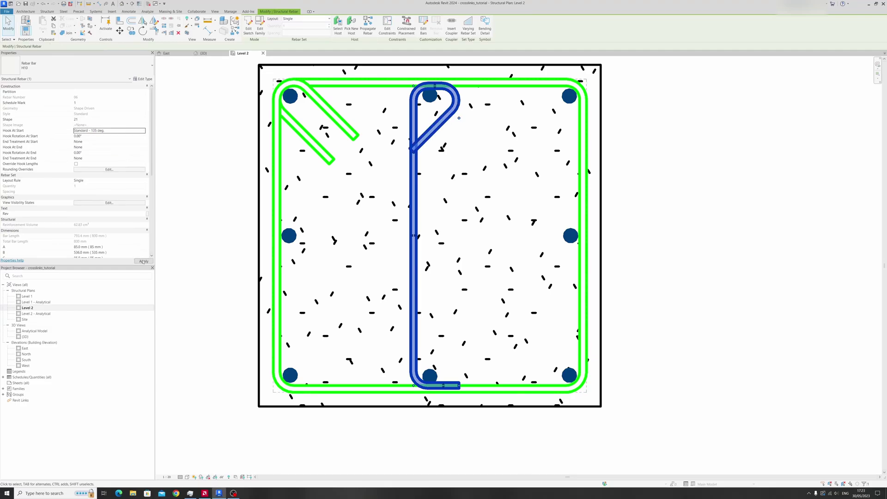
{"action": "left_click", "coordinate": [144, 132]}
{"action": "left_click", "coordinate": [93, 136]}
{"action": "left_click", "coordinate": [141, 262]}
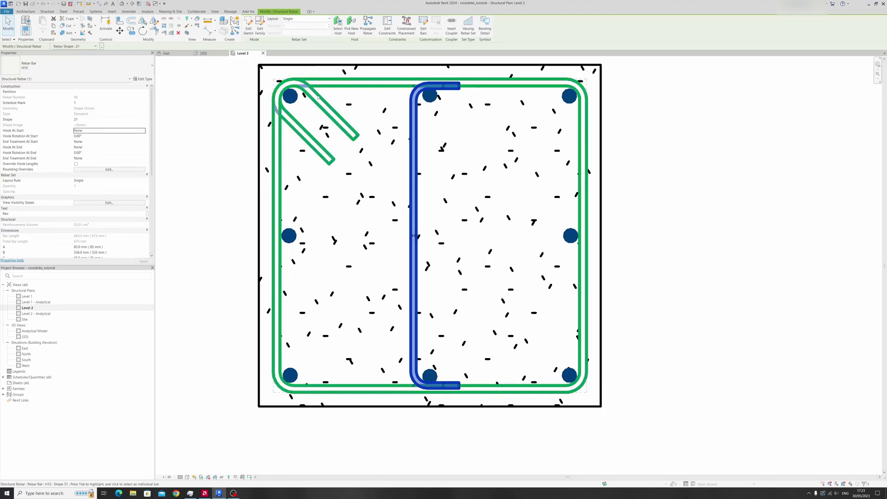
Add a 45° diagonal end from the upper leg down towards the column core in the crosslink's sketch, and finish it.
{"action": "left_click", "coordinate": [249, 35]}
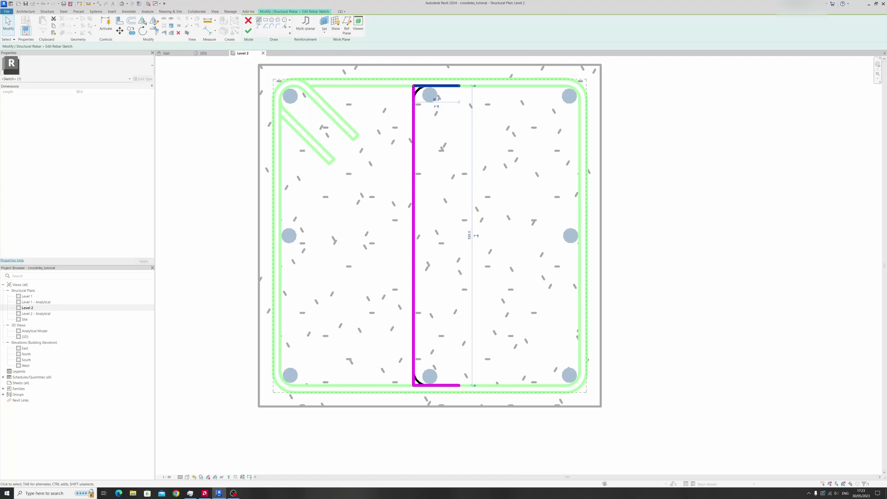
{"action": "left_click", "coordinate": [259, 20]}
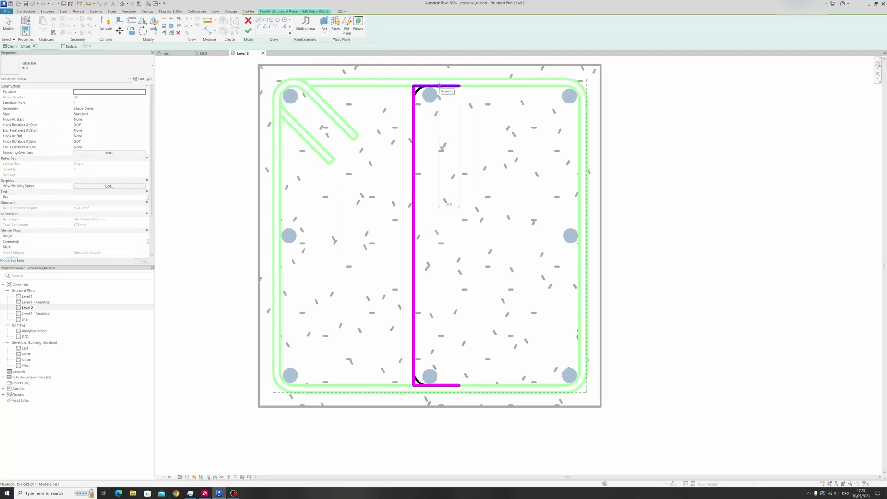
{"action": "left_click", "coordinate": [440, 86]}
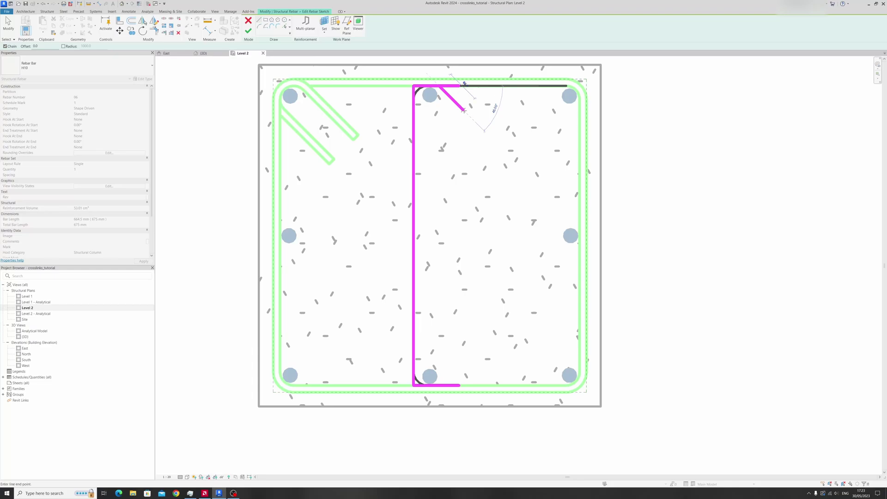
{"action": "left_click", "coordinate": [463, 110]}
{"action": "key", "text": "Escape"}
{"action": "key", "text": "Escape"}
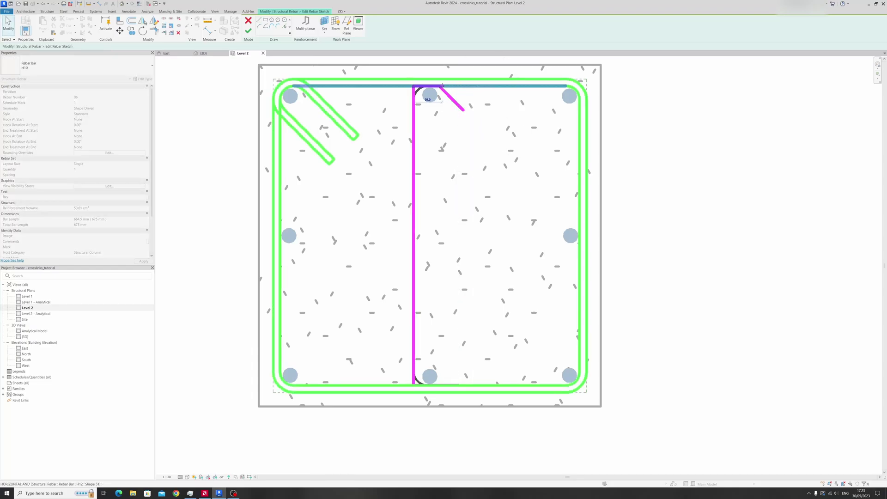
{"action": "left_click", "coordinate": [249, 31]}
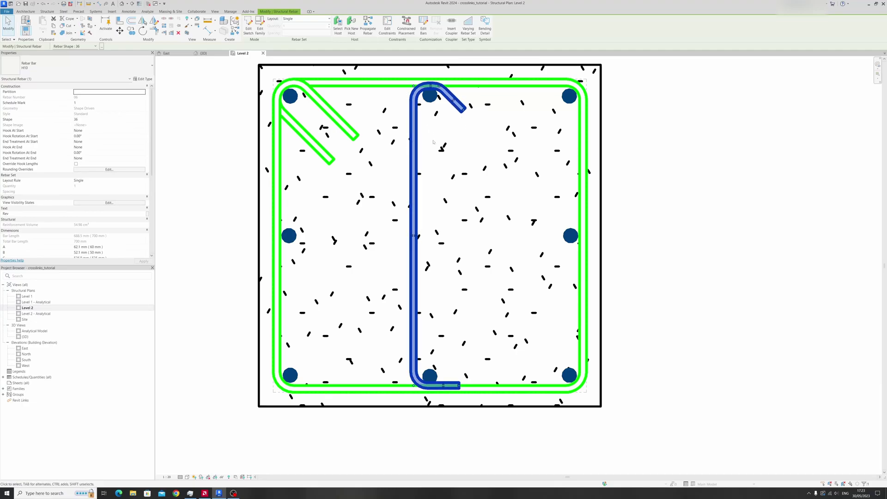
{"action": "key", "text": "Escape"}
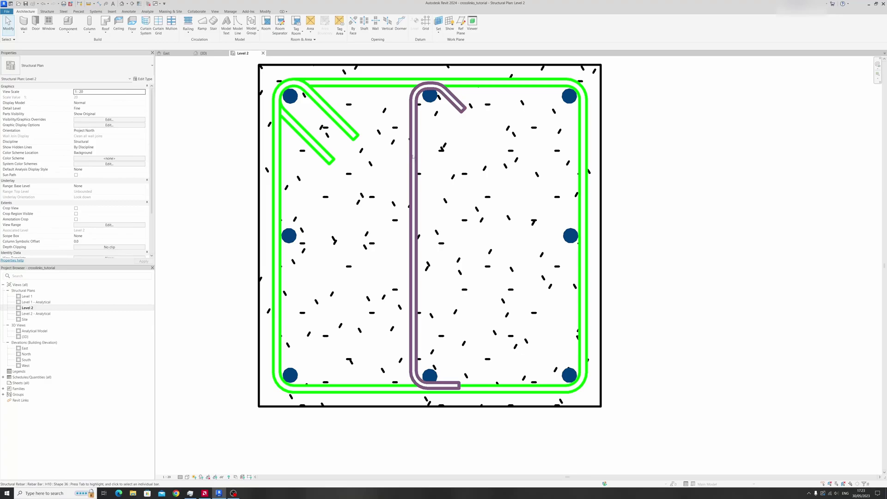
Add a 45° diagonal line rising inward from the free end of the crosslink's lower leg, and finish the sketch.
{"action": "left_click", "coordinate": [419, 337]}
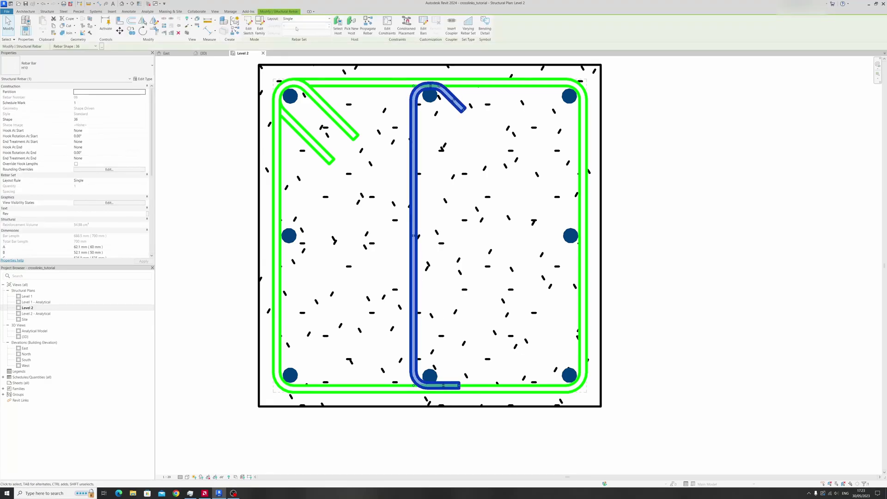
{"action": "left_click", "coordinate": [250, 29]}
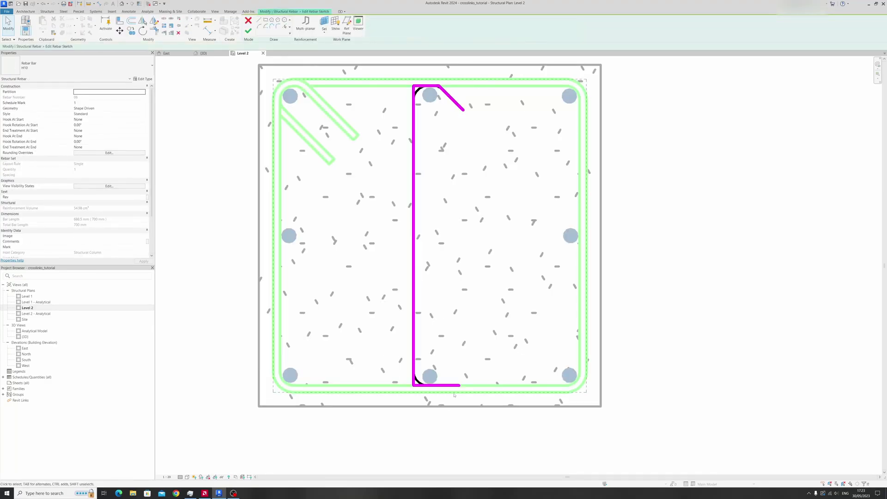
{"action": "left_click", "coordinate": [257, 22]}
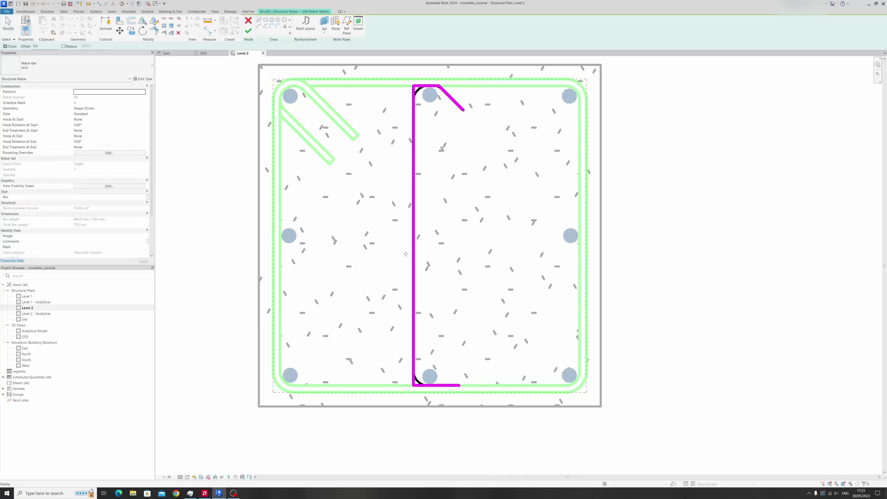
{"action": "left_click", "coordinate": [461, 385]}
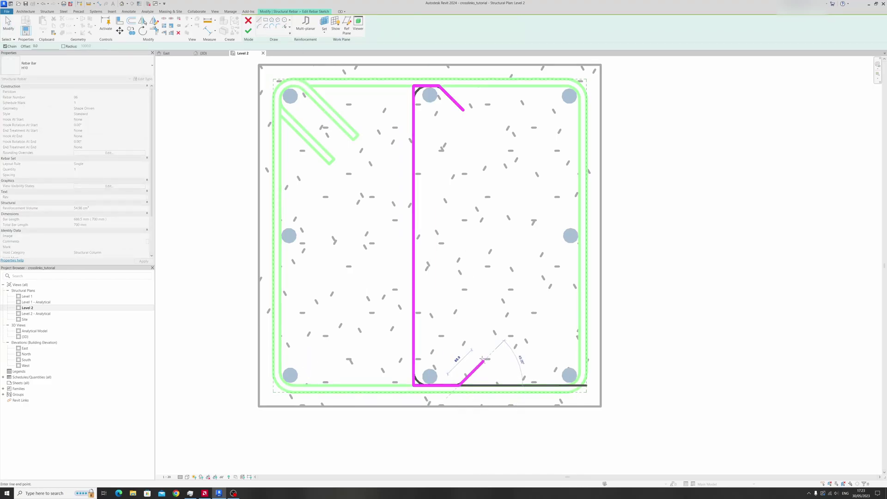
{"action": "left_click", "coordinate": [483, 360]}
{"action": "key", "text": "Escape"}
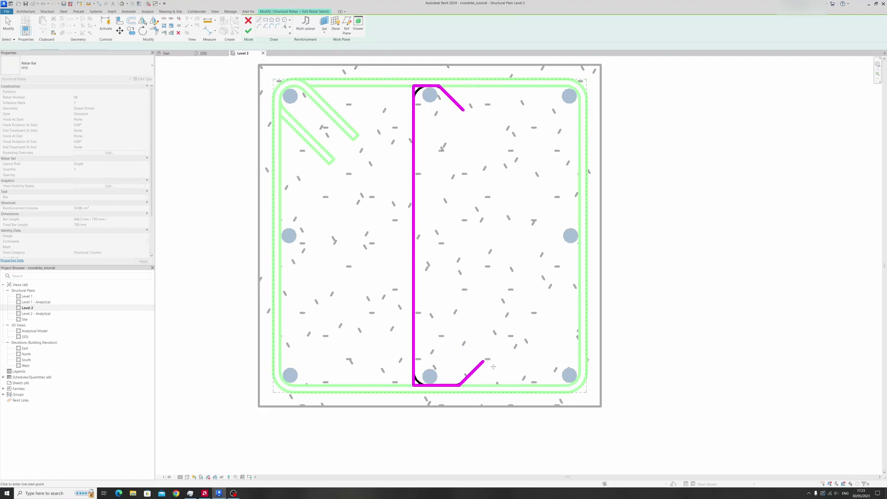
{"action": "left_click", "coordinate": [248, 31]}
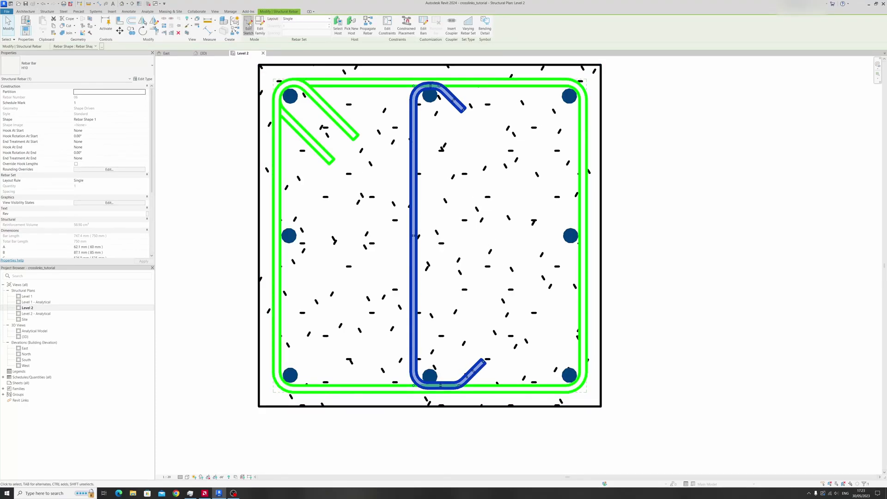
Shorten the crosslink's lower leg to about 50 mm, move the lower diagonal to meet its end, and finish the sketch.
{"action": "left_click", "coordinate": [249, 26]}
{"action": "scroll", "coordinate": [455, 388], "scroll_direction": "up", "scroll_amount": 3}
{"action": "left_click", "coordinate": [460, 383]}
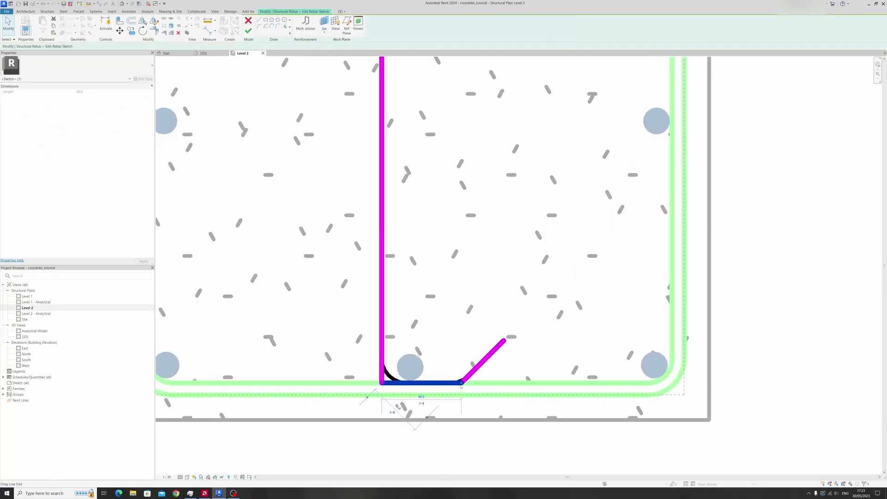
{"action": "left_click_drag", "start_coordinate": [461, 386], "coordinate": [432, 387]}
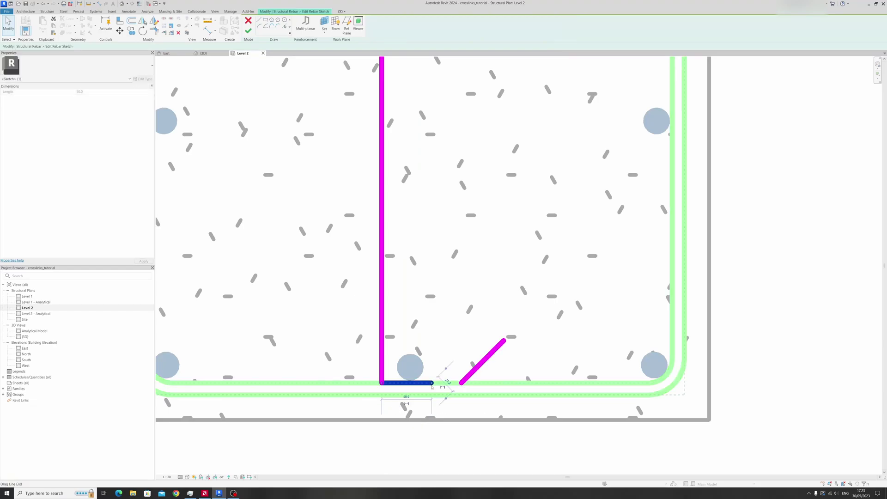
{"action": "left_click", "coordinate": [472, 373]}
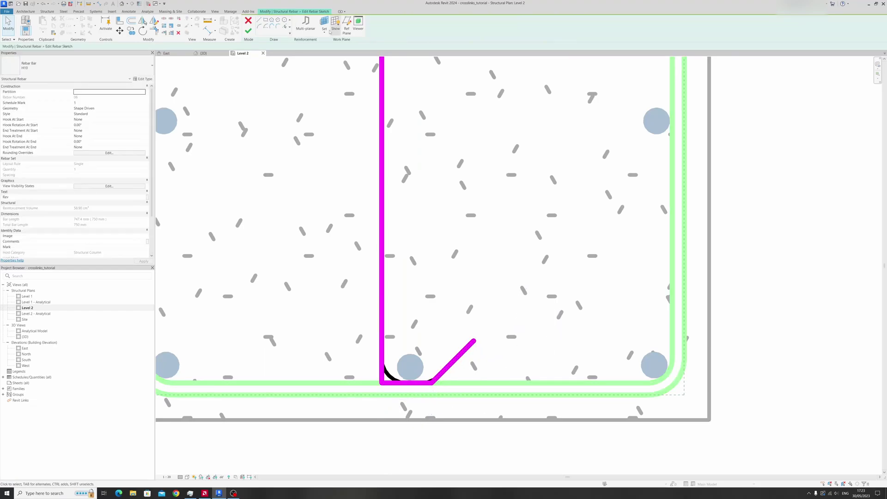
{"action": "scroll", "coordinate": [526, 335], "scroll_direction": "down", "scroll_amount": 5}
{"action": "middle_click_drag", "start_coordinate": [485, 233], "coordinate": [444, 233]}
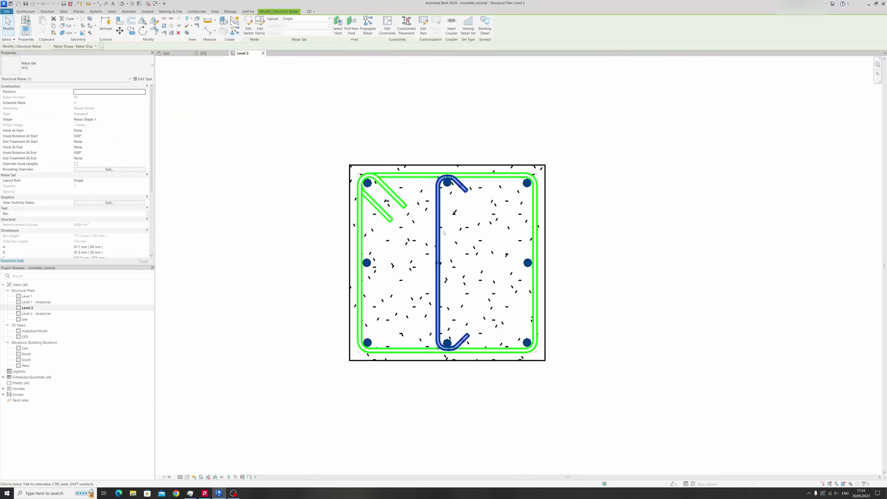
Switch to the 3D view and set the crosslink bar to show unobscured in {3D}.
{"action": "left_click", "coordinate": [200, 53]}
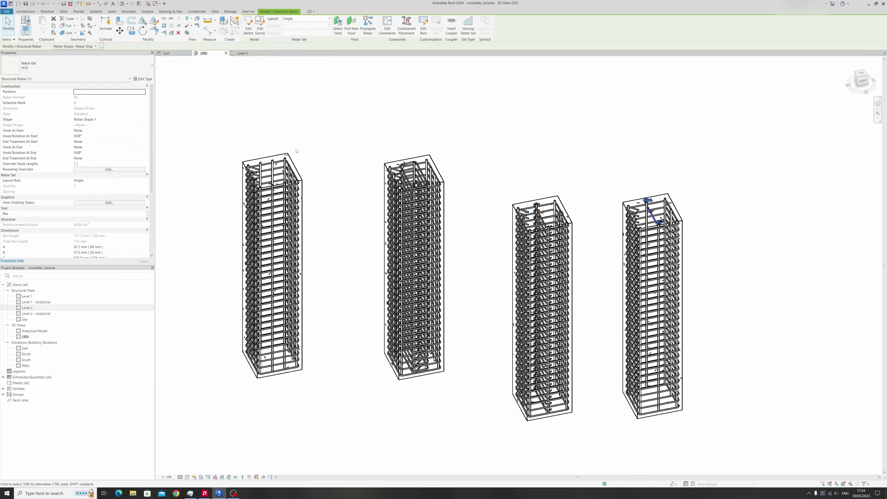
{"action": "middle_click_drag", "start_coordinate": [686, 226], "coordinate": [513, 139]}
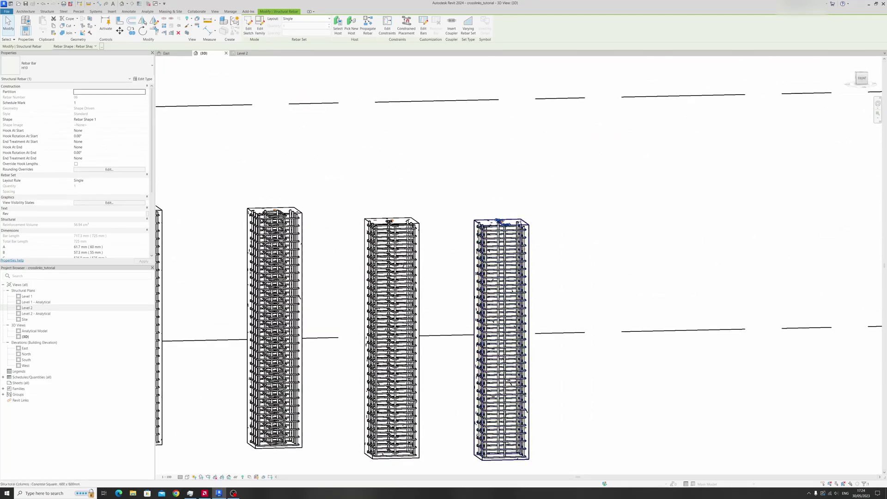
{"action": "scroll", "coordinate": [514, 222], "scroll_direction": "up", "scroll_amount": 5}
{"action": "middle_click_drag", "start_coordinate": [514, 223], "coordinate": [479, 211], "text": "shift"}
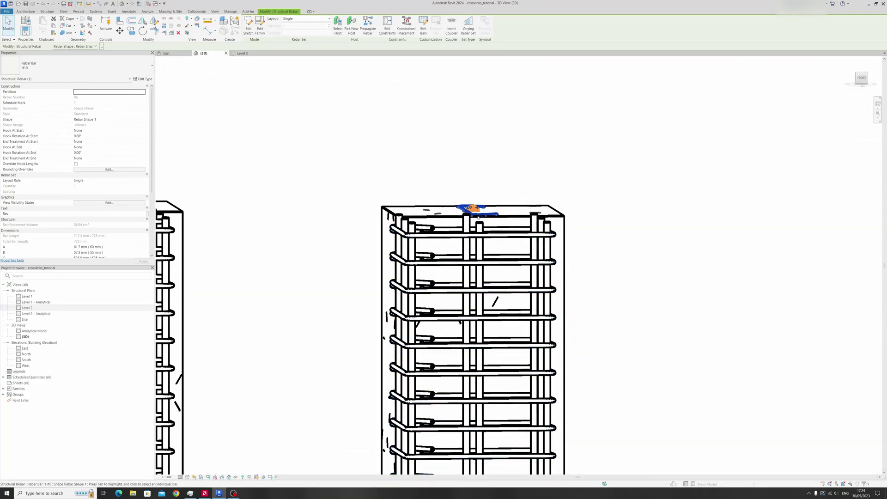
{"action": "left_click", "coordinate": [119, 204]}
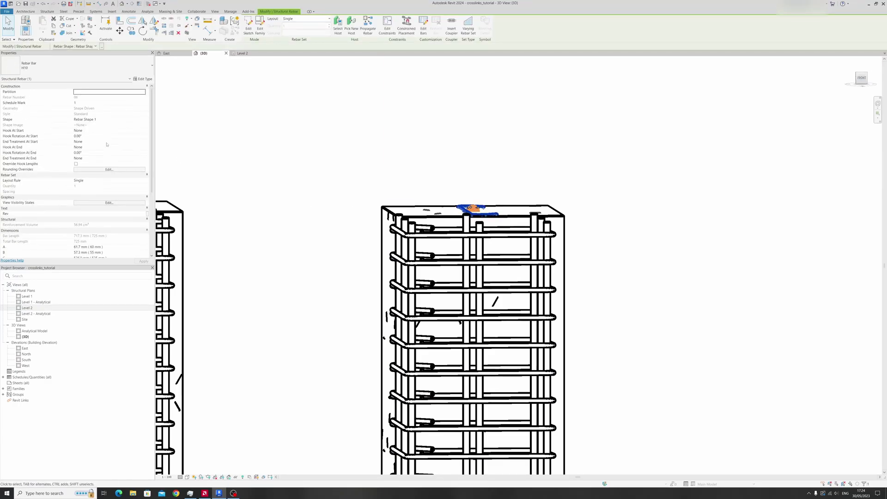
{"action": "left_click", "coordinate": [109, 202]}
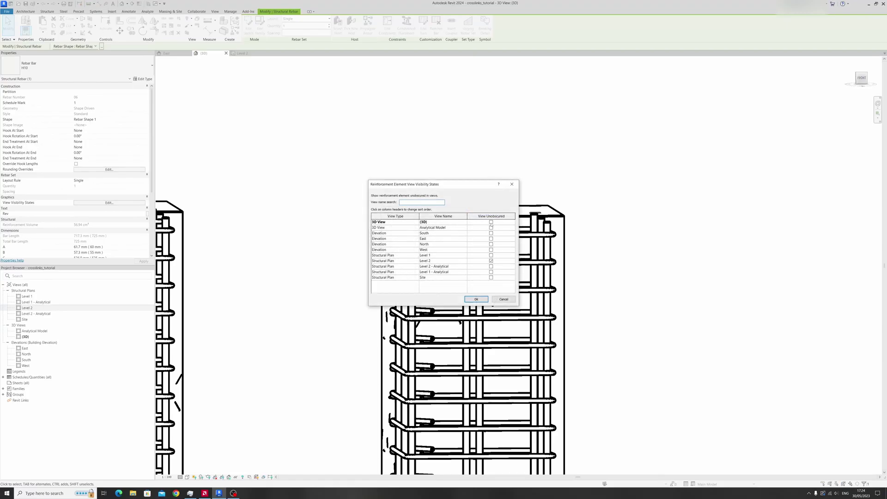
{"action": "left_click", "coordinate": [491, 223]}
{"action": "left_click", "coordinate": [476, 299]}
{"action": "key", "text": "Escape"}
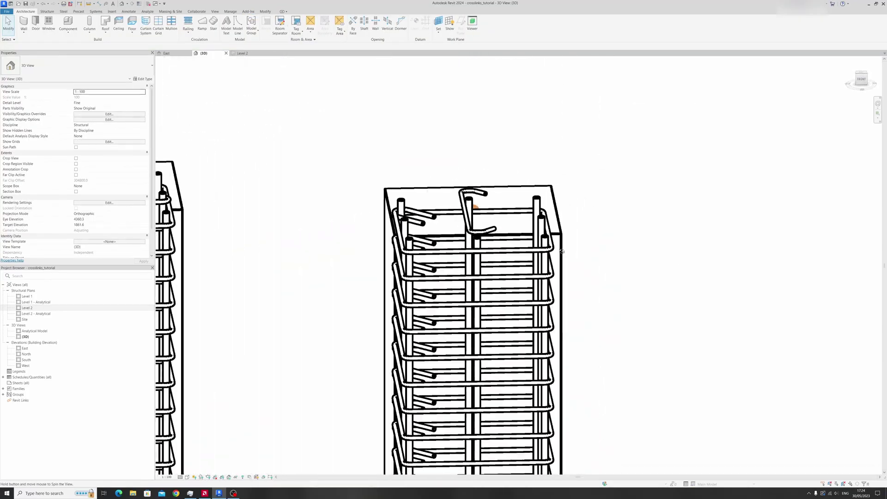
Select the crosslink bar at the top of the column and open the South elevation around it.
{"action": "middle_click_drag", "start_coordinate": [562, 251], "coordinate": [587, 251], "text": "shift"}
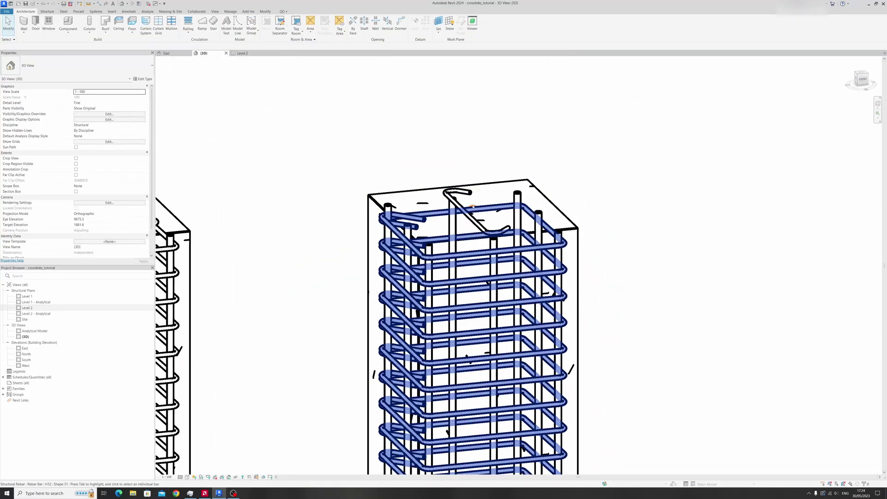
{"action": "left_click", "coordinate": [469, 215]}
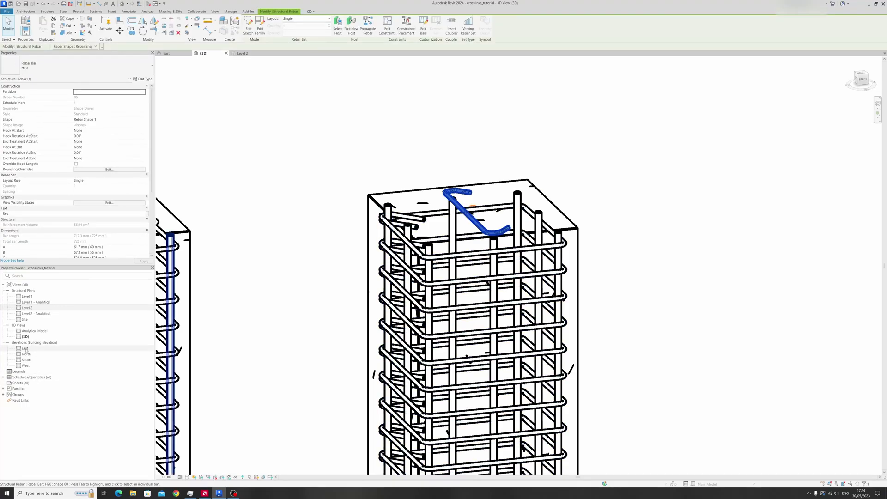
{"action": "scroll", "coordinate": [531, 254], "scroll_direction": "down", "scroll_amount": 3}
{"action": "middle_click_drag", "start_coordinate": [531, 255], "coordinate": [536, 255], "text": "shift"}
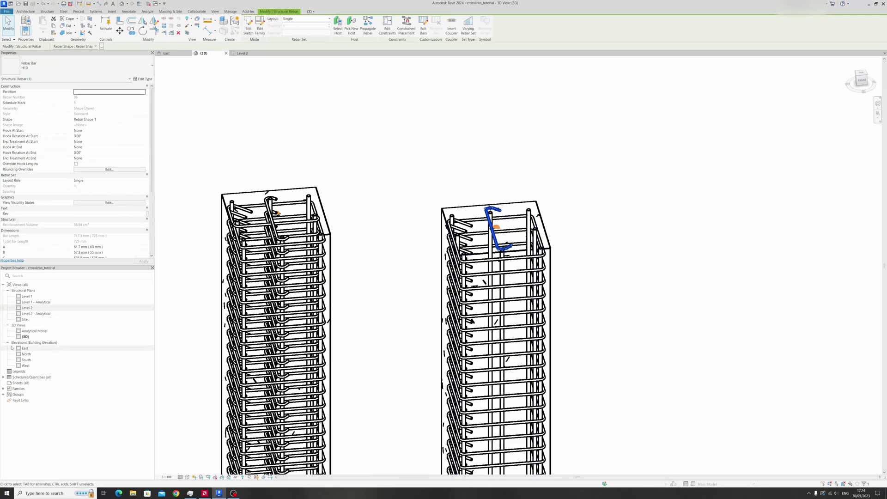
{"action": "double_click", "coordinate": [26, 360]}
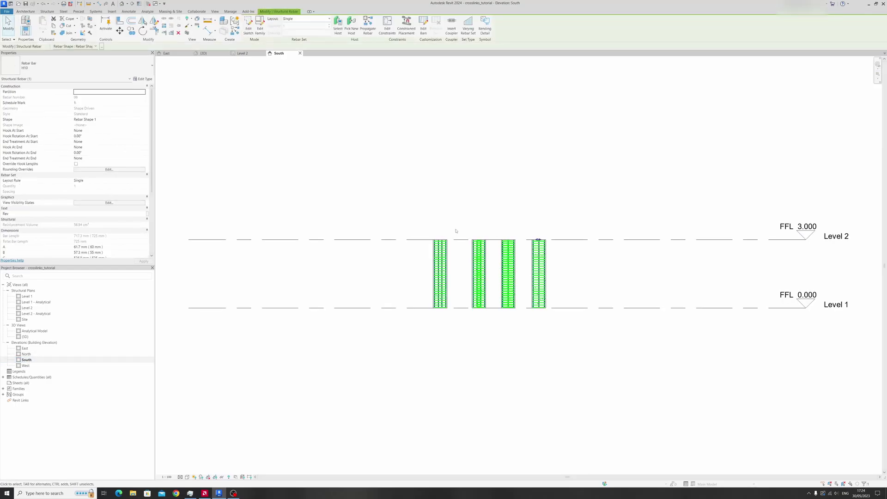
{"action": "scroll", "coordinate": [538, 217], "scroll_direction": "up", "scroll_amount": 5}
{"action": "scroll", "coordinate": [538, 210], "scroll_direction": "up", "scroll_amount": 4}
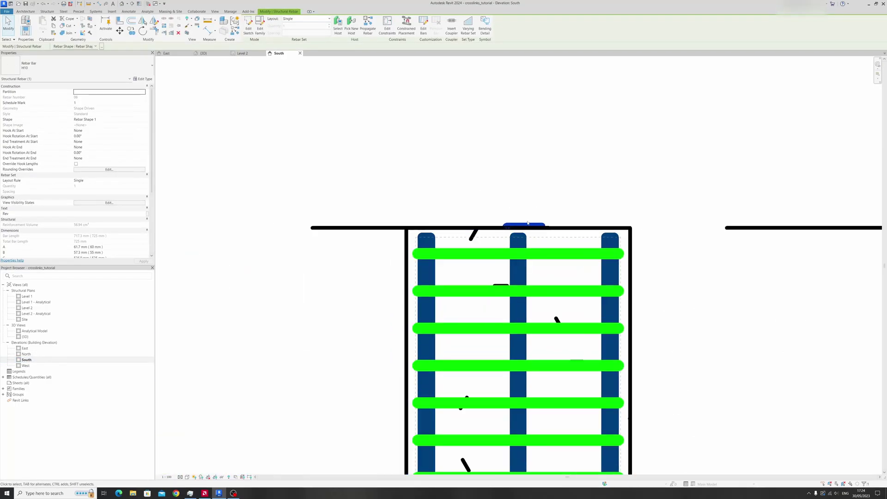
{"action": "scroll", "coordinate": [517, 215], "scroll_direction": "up", "scroll_amount": 3}
{"action": "middle_click_drag", "start_coordinate": [516, 215], "coordinate": [457, 149]}
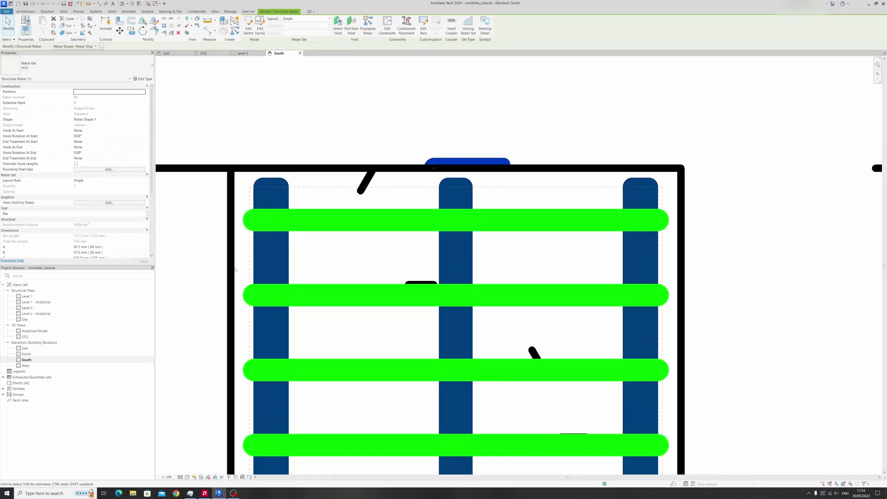
Set the South elevation's view scale to 1 : 10.
{"action": "key", "text": "Escape"}
{"action": "left_click", "coordinate": [110, 91]}
{"action": "left_click", "coordinate": [142, 92]}
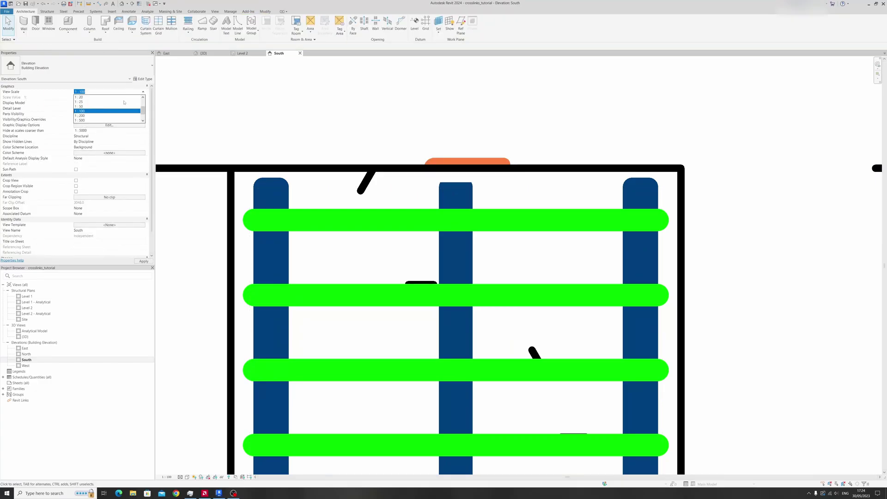
{"action": "scroll", "coordinate": [114, 104], "scroll_direction": "up", "scroll_amount": 1}
{"action": "left_click", "coordinate": [113, 106]}
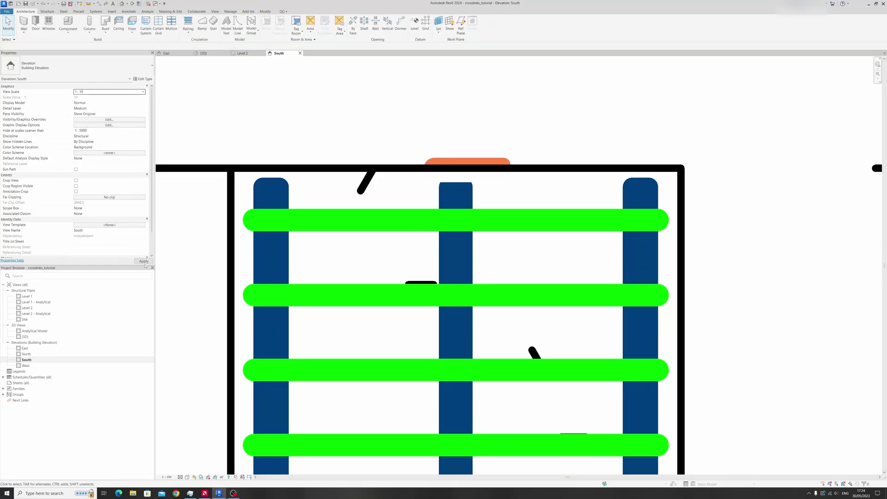
{"action": "left_click", "coordinate": [144, 261]}
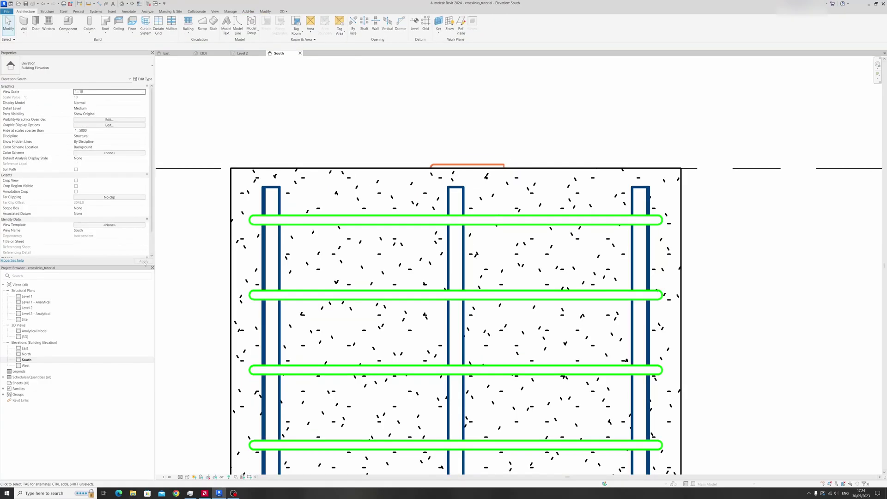
Show the crosslink bar unobscured in the South elevation and in the Level 2 - Analytical, Level 1 - Analytical and Site plans.
{"action": "left_click", "coordinate": [463, 167]}
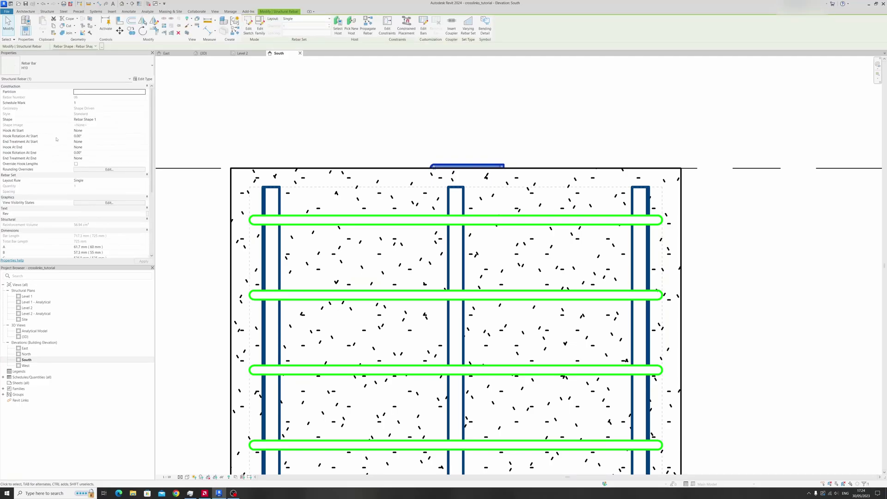
{"action": "left_click", "coordinate": [107, 202]}
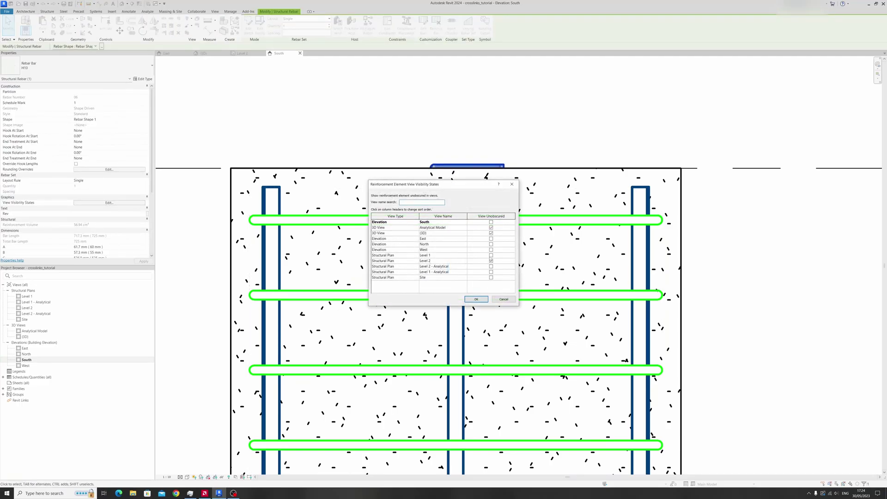
{"action": "left_click_drag", "start_coordinate": [491, 261], "coordinate": [491, 272]}
{"action": "left_click", "coordinate": [491, 266]}
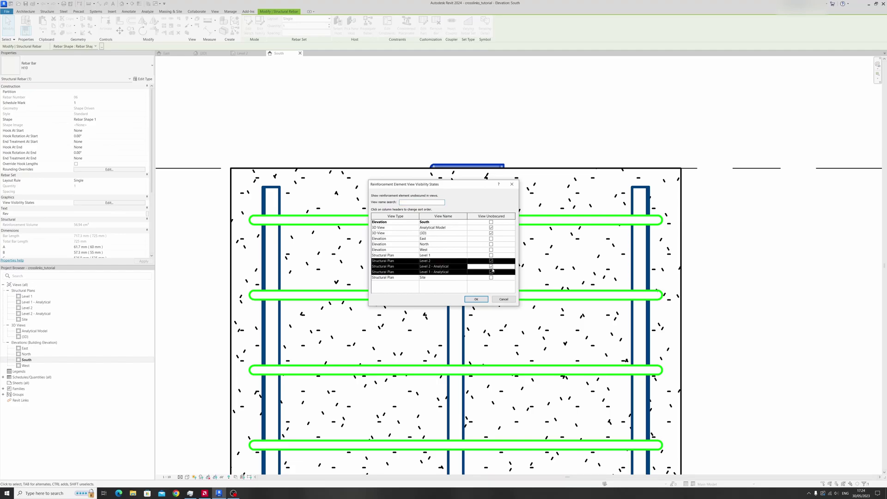
{"action": "left_click", "coordinate": [491, 277]}
{"action": "left_click", "coordinate": [491, 222]}
{"action": "left_click", "coordinate": [475, 299]}
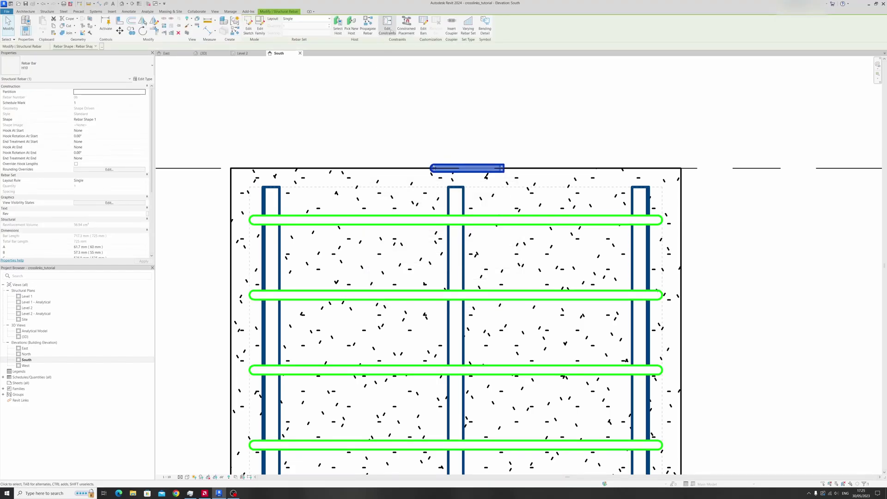
Edit the crosslink's constraints so its bar plane sits 30 mm below the column's top face, and finish.
{"action": "left_click", "coordinate": [390, 30]}
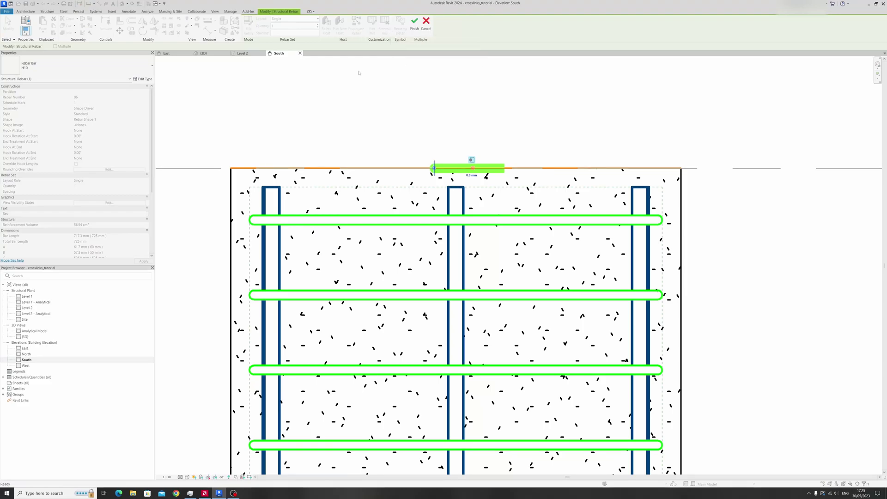
{"action": "left_click", "coordinate": [471, 175]}
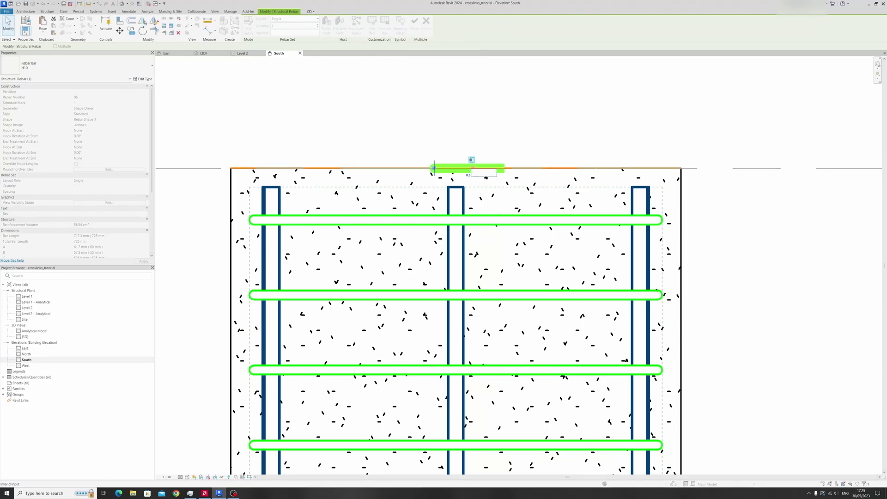
{"action": "key", "text": "Return"}
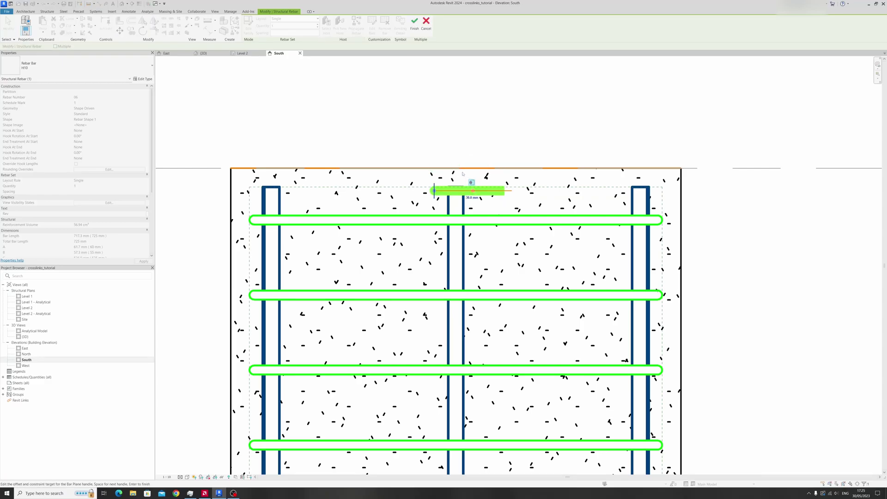
{"action": "scroll", "coordinate": [463, 174], "scroll_direction": "up", "scroll_amount": 3}
{"action": "scroll", "coordinate": [458, 192], "scroll_direction": "up", "scroll_amount": 3}
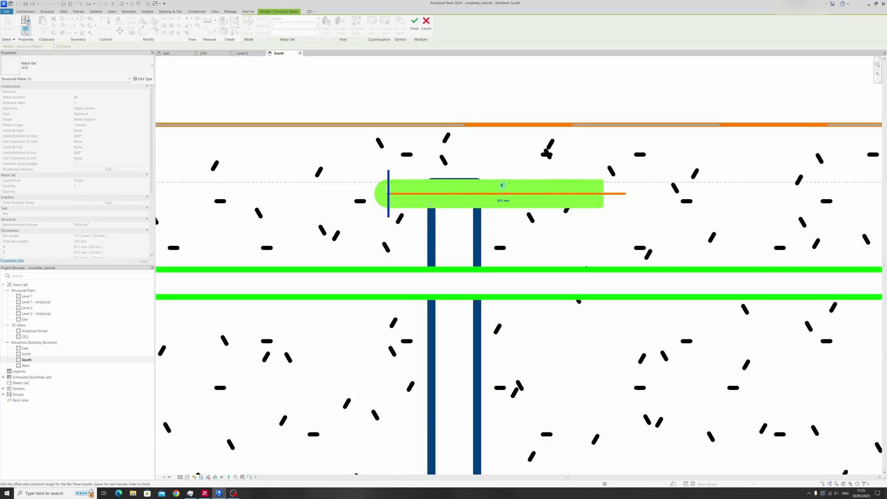
{"action": "left_click", "coordinate": [415, 22]}
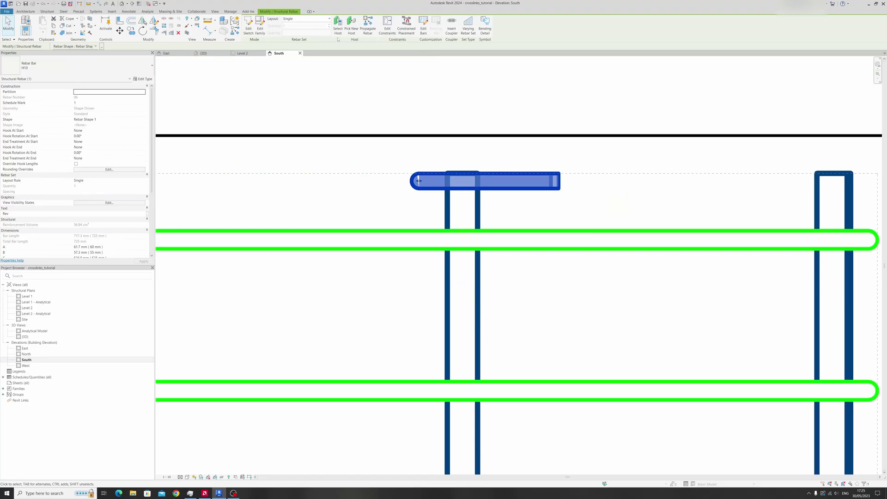
Check the lowered crosslink's position among the column's bars in the 3D view.
{"action": "left_click", "coordinate": [204, 53]}
{"action": "scroll", "coordinate": [499, 166], "scroll_direction": "down", "scroll_amount": 2}
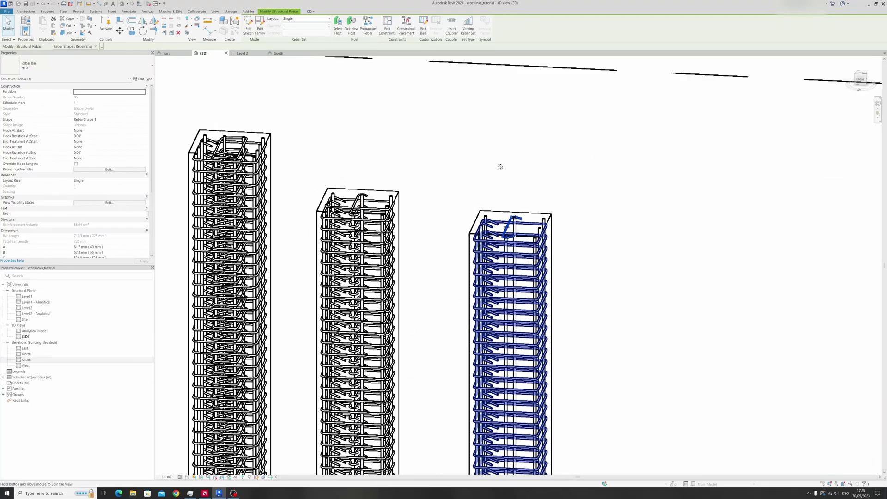
{"action": "scroll", "coordinate": [486, 204], "scroll_direction": "up", "scroll_amount": 5}
{"action": "scroll", "coordinate": [493, 226], "scroll_direction": "up", "scroll_amount": 2}
{"action": "middle_click_drag", "start_coordinate": [493, 226], "coordinate": [510, 199], "text": "shift"}
{"action": "scroll", "coordinate": [510, 200], "scroll_direction": "down", "scroll_amount": 2}
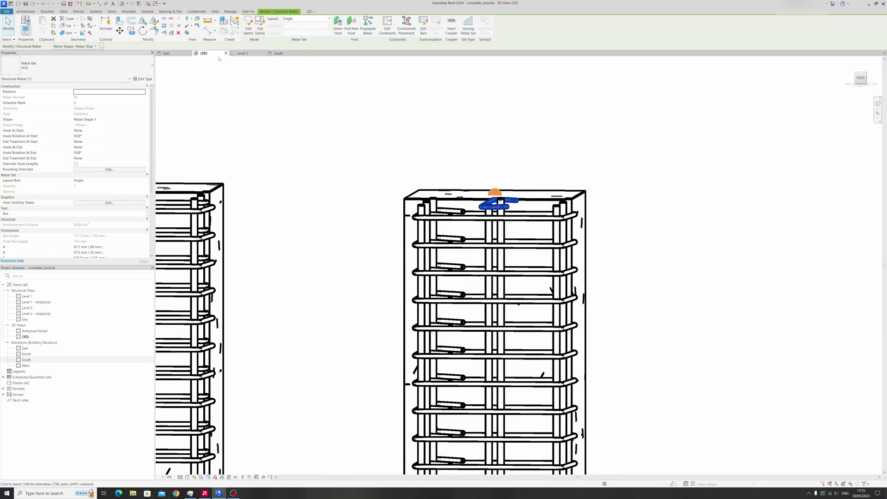
In the Level 2 plan, copy the crosslink sideways towards the column's left face.
{"action": "left_click", "coordinate": [242, 54]}
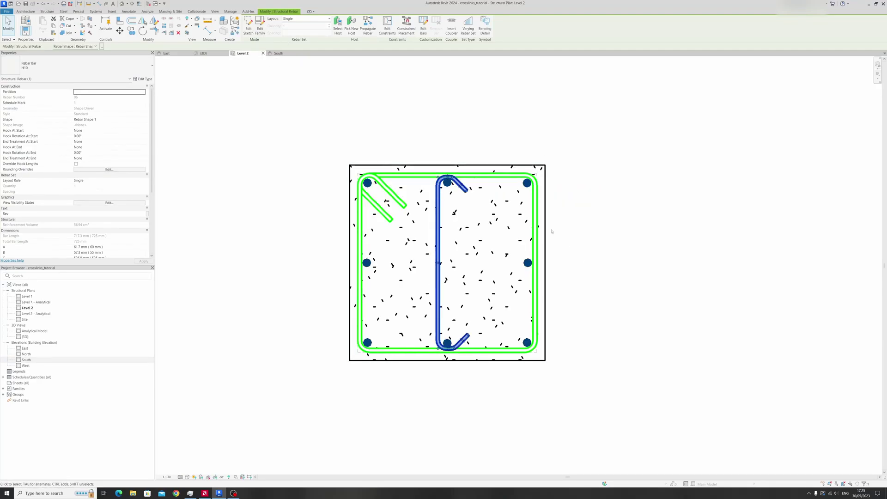
{"action": "left_click", "coordinate": [132, 31]}
{"action": "left_click", "coordinate": [438, 263]}
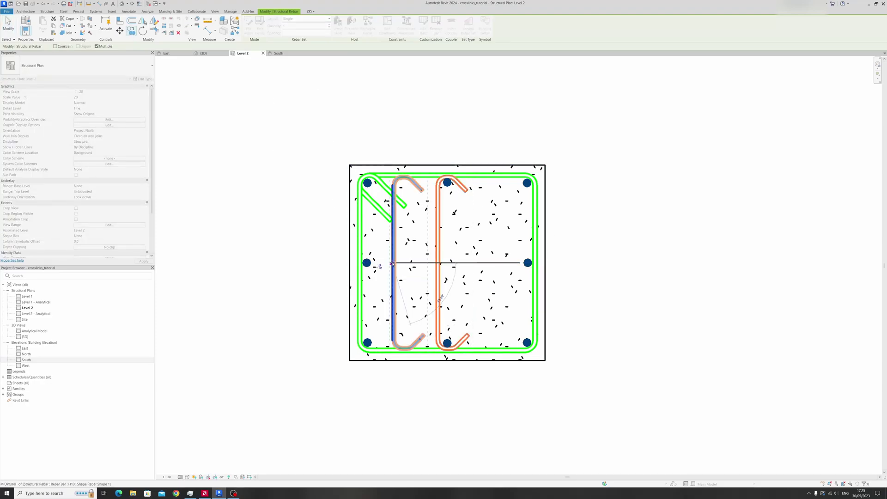
{"action": "left_click", "coordinate": [392, 263]}
{"action": "key", "text": "Escape"}
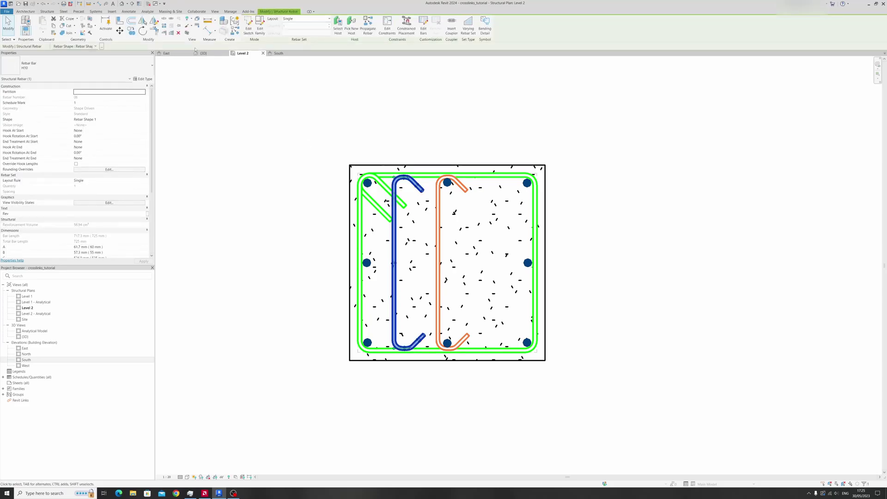
Rotate the copied crosslink 90° counterclockwise so it runs horizontally with its angled ends pointing up.
{"action": "left_click", "coordinate": [143, 31]}
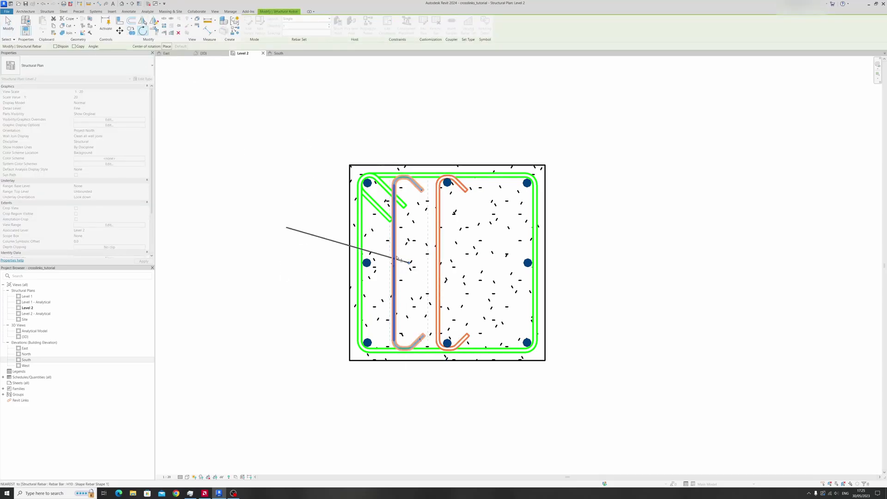
{"action": "left_click", "coordinate": [409, 204]}
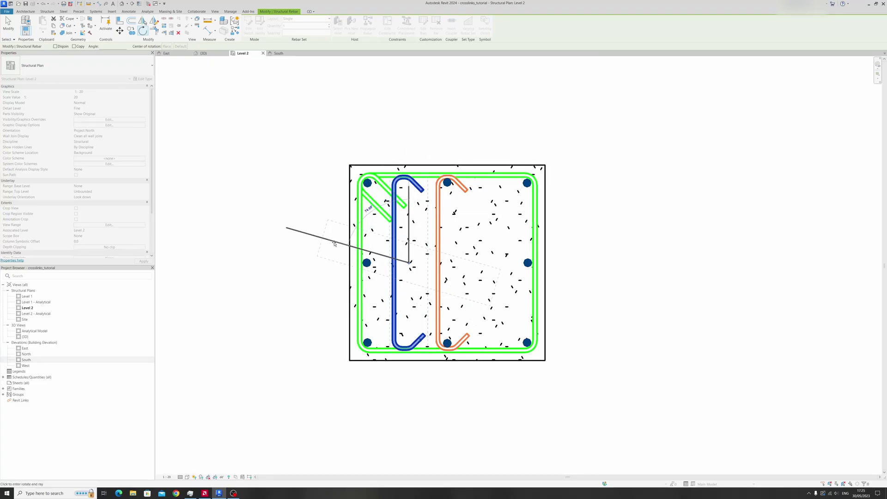
{"action": "left_click", "coordinate": [327, 263]}
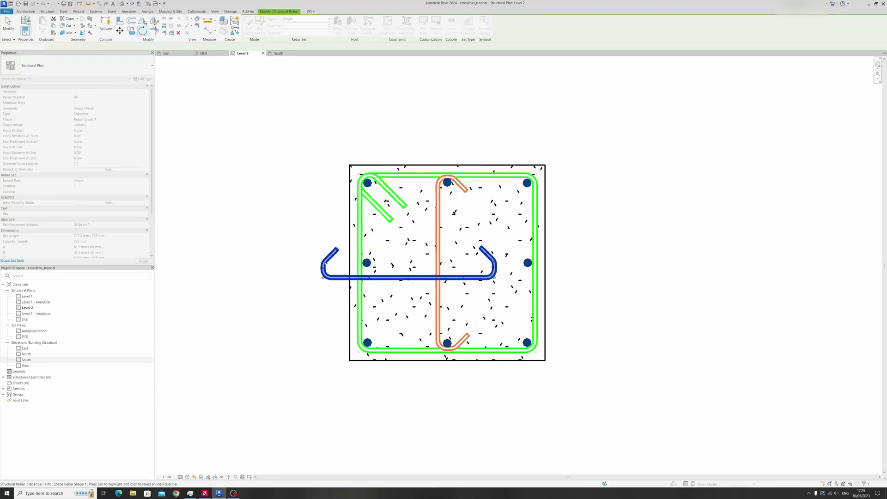
Move the horizontal crosslink so its bends wrap around the middle bars on the column's left and right sides.
{"action": "left_click", "coordinate": [120, 30]}
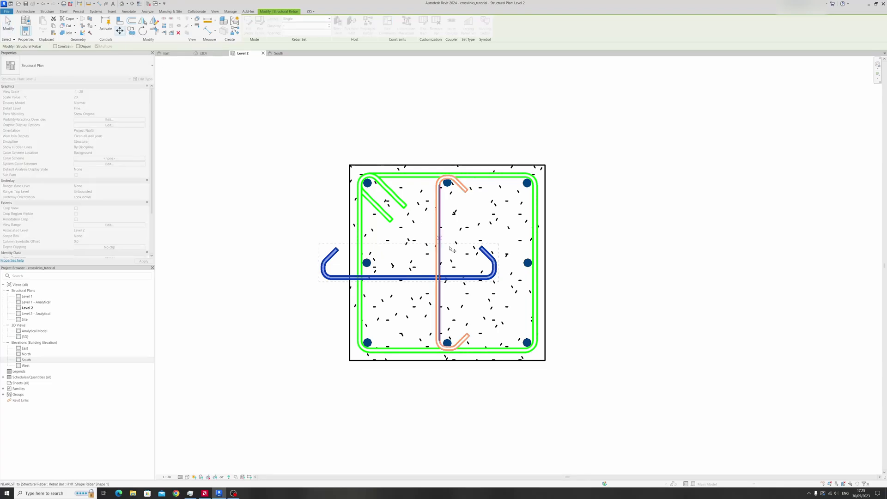
{"action": "scroll", "coordinate": [448, 251], "scroll_direction": "up", "scroll_amount": 2}
{"action": "left_click", "coordinate": [534, 282]}
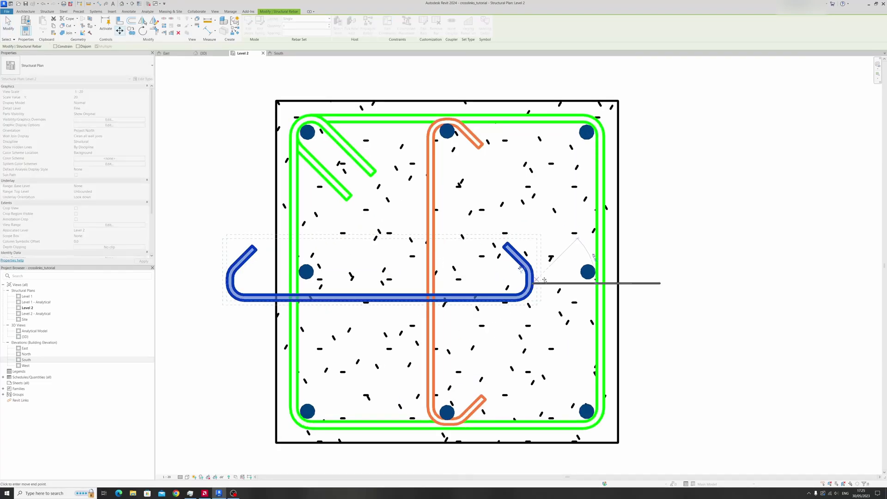
{"action": "left_click", "coordinate": [604, 273]}
{"action": "key", "text": "Escape"}
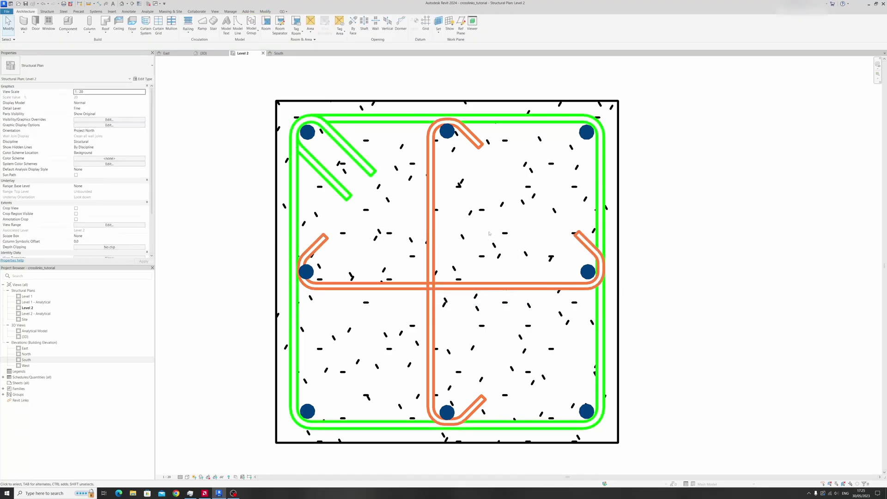
In the South elevation, constrain the horizontal crosslink 10 mm below the first crosslink, and finish.
{"action": "middle_click_drag", "start_coordinate": [440, 231], "coordinate": [495, 206], "text": "shift"}
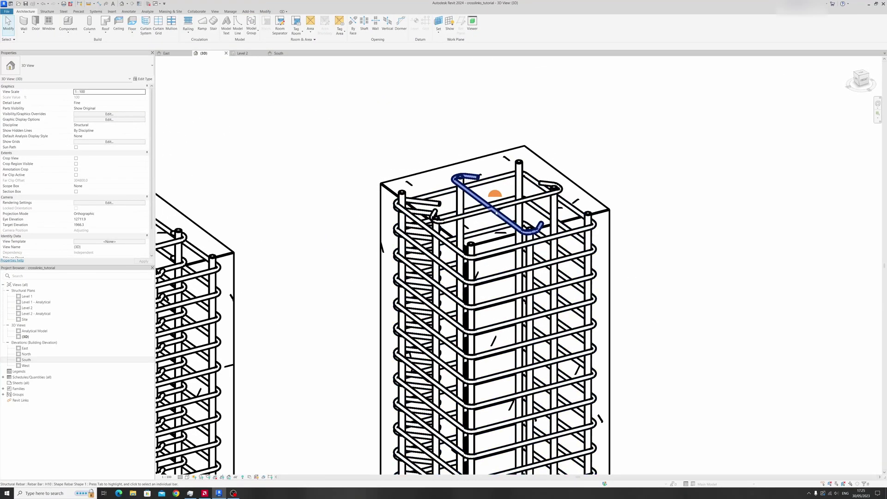
{"action": "left_click", "coordinate": [278, 53]}
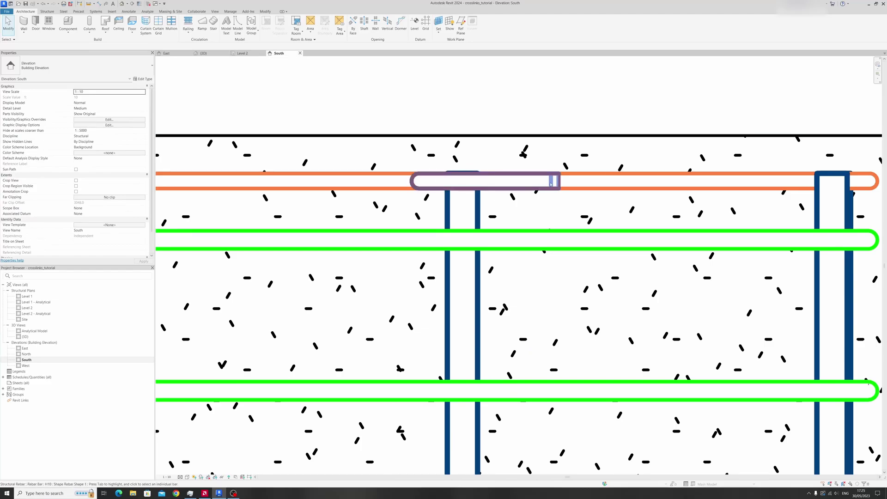
{"action": "left_click", "coordinate": [596, 176]}
{"action": "scroll", "coordinate": [596, 175], "scroll_direction": "down", "scroll_amount": 3}
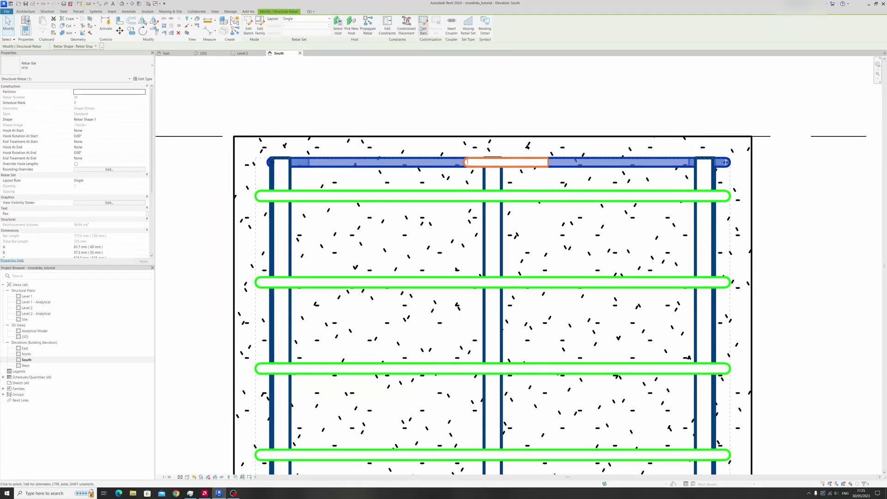
{"action": "left_click", "coordinate": [388, 24]}
{"action": "left_click", "coordinate": [497, 169]}
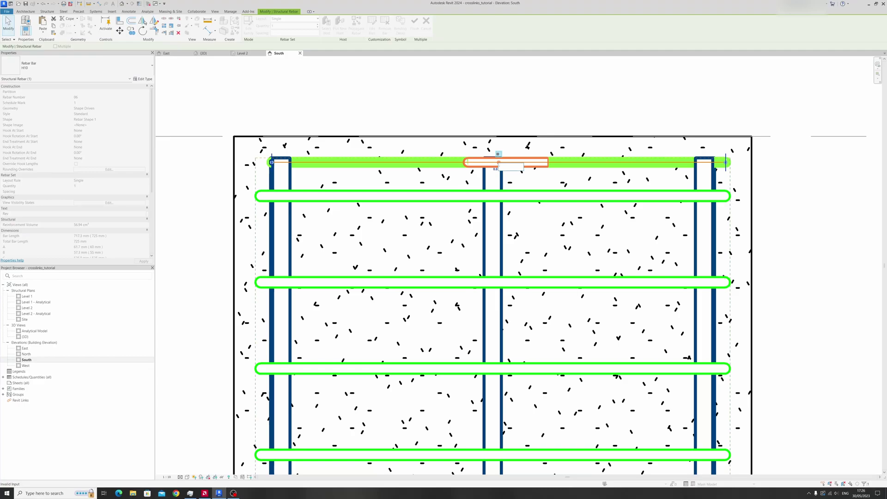
{"action": "type", "text": "10"}
{"action": "key", "text": "Return"}
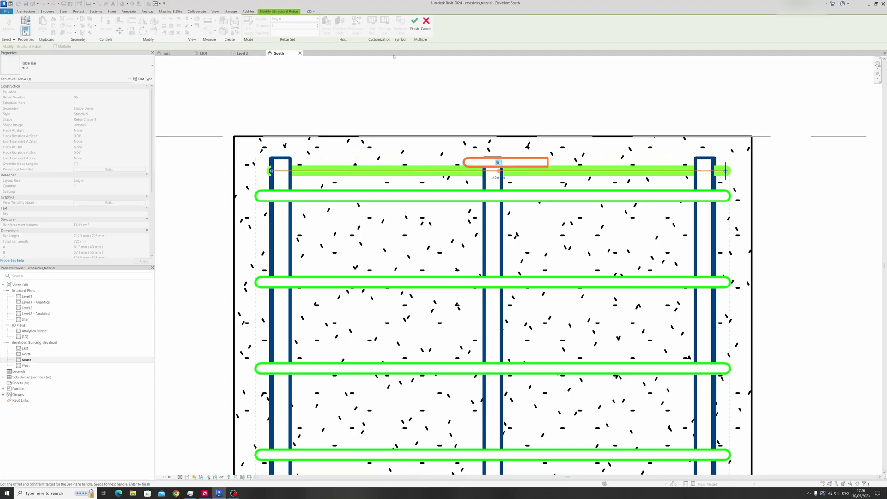
{"action": "left_click", "coordinate": [414, 24]}
Examine in the 3D view how the two crosslinks cross at the top of the column.
{"action": "left_click", "coordinate": [203, 53]}
{"action": "middle_click_drag", "start_coordinate": [419, 185], "coordinate": [477, 139], "text": "shift"}
{"action": "left_click", "coordinate": [478, 138]}
{"action": "scroll", "coordinate": [466, 185], "scroll_direction": "up", "scroll_amount": 3}
{"action": "middle_click_drag", "start_coordinate": [466, 184], "coordinate": [518, 206], "text": "shift"}
{"action": "scroll", "coordinate": [495, 179], "scroll_direction": "down", "scroll_amount": 2}
{"action": "middle_click_drag", "start_coordinate": [495, 179], "coordinate": [582, 213], "text": "shift"}
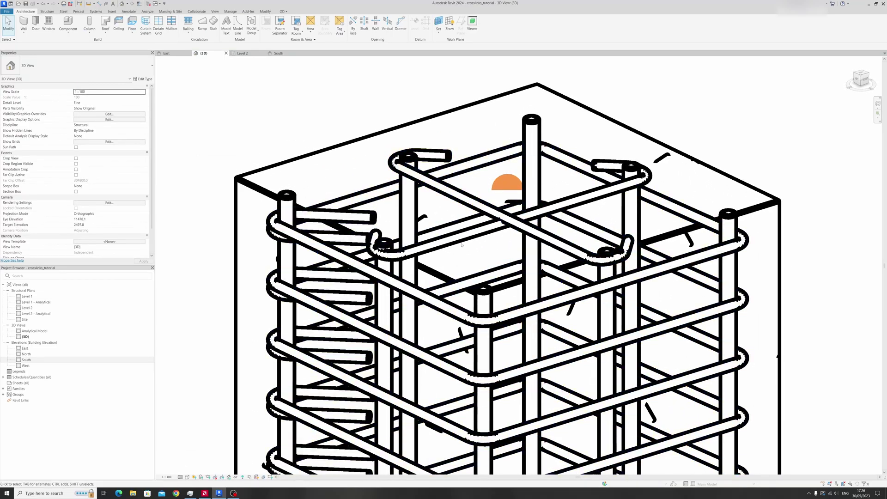
Select both perpendicular H10 crosslinks and set their layout rule to Number with Spacing.
{"action": "middle_click_drag", "start_coordinate": [462, 245], "coordinate": [487, 222], "text": "shift"}
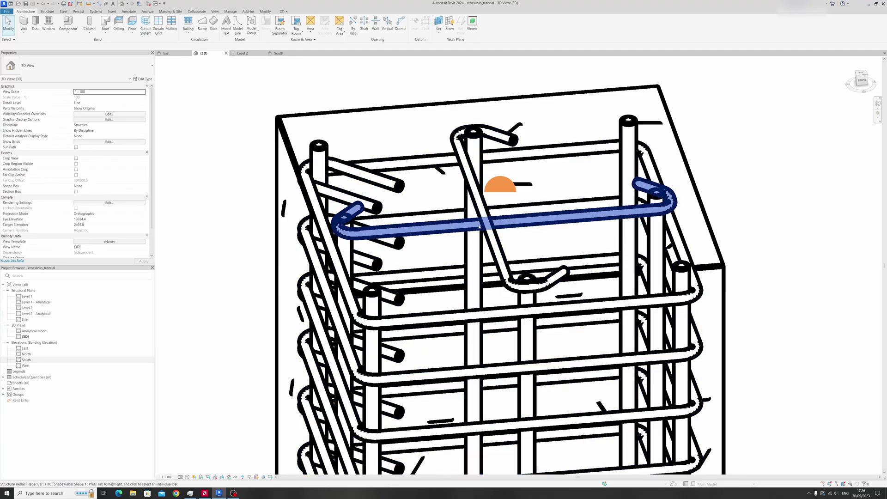
{"action": "left_click", "coordinate": [498, 221]}
{"action": "left_click", "coordinate": [484, 214], "text": "ctrl"}
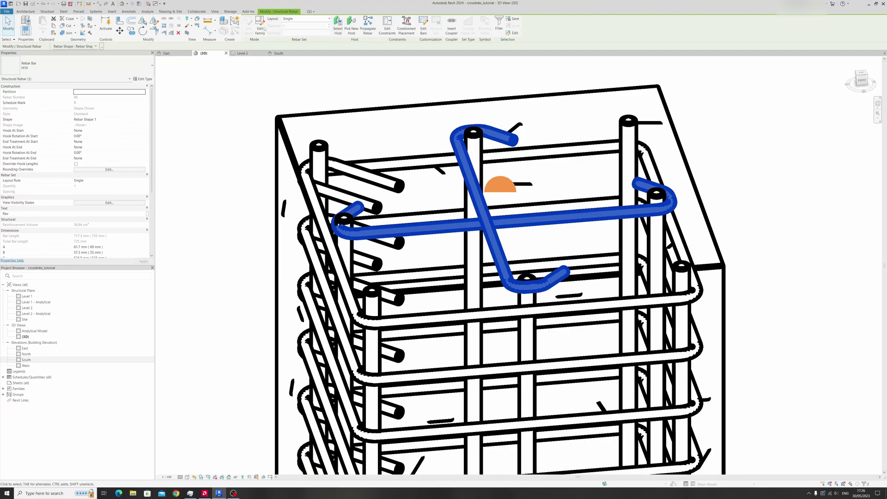
{"action": "left_click", "coordinate": [303, 19]}
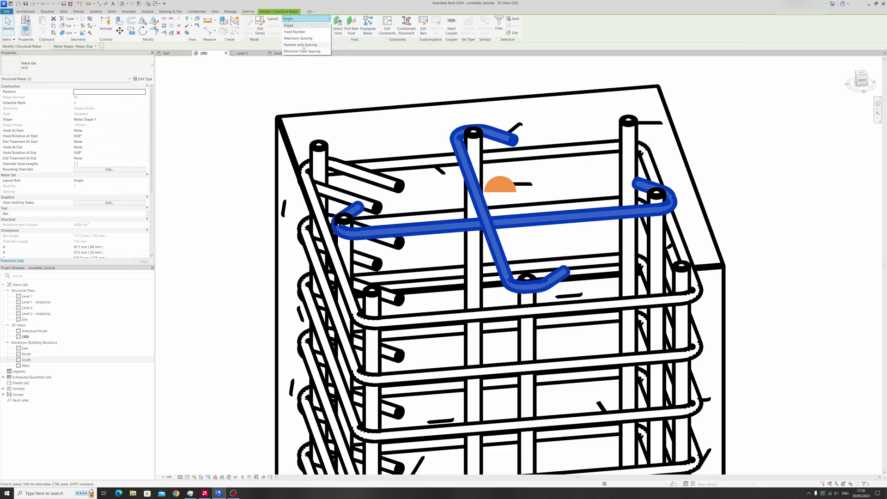
{"action": "left_click", "coordinate": [304, 46]}
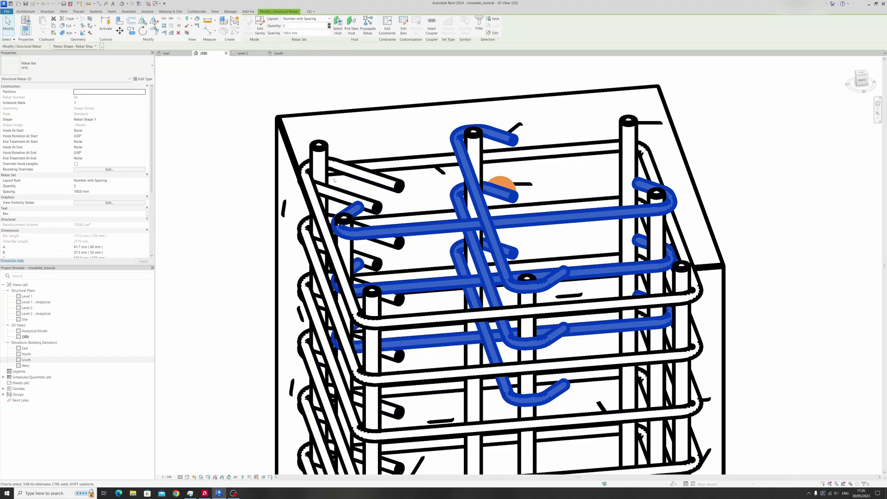
Set the quantity of both crosslink sets to 30 so they repeat down the column height.
{"action": "scroll", "coordinate": [334, 180], "scroll_direction": "down", "scroll_amount": 3}
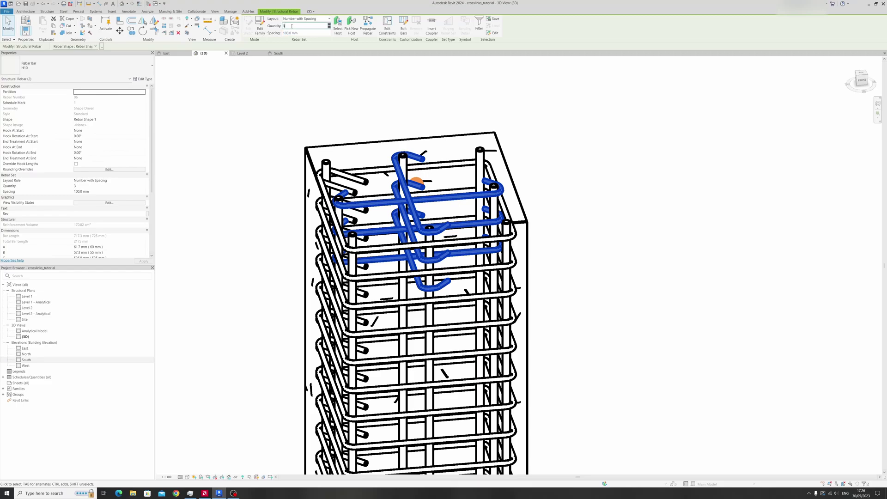
{"action": "type", "text": "0"}
{"action": "key", "text": "Return"}
{"action": "scroll", "coordinate": [376, 272], "scroll_direction": "down", "scroll_amount": 3}
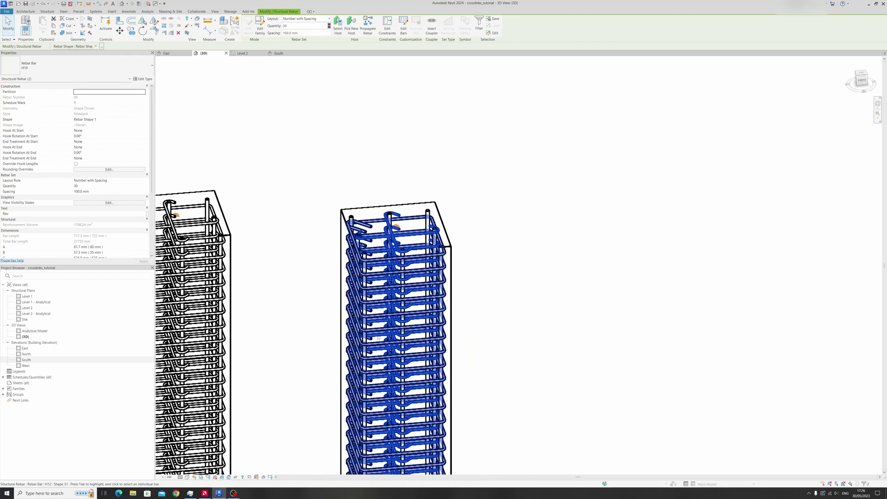
{"action": "middle_click_drag", "start_coordinate": [384, 314], "coordinate": [428, 153]}
{"action": "scroll", "coordinate": [428, 231], "scroll_direction": "down", "scroll_amount": 3}
{"action": "left_click", "coordinate": [538, 305]}
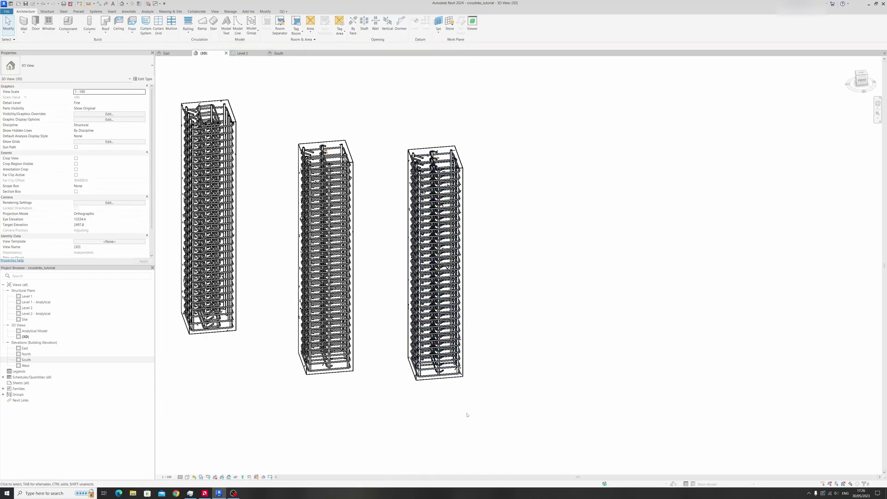
Examine the finished crosslink sets and the reinforcement of the neighbouring columns in the 3D view.
{"action": "left_click", "coordinate": [434, 160]}
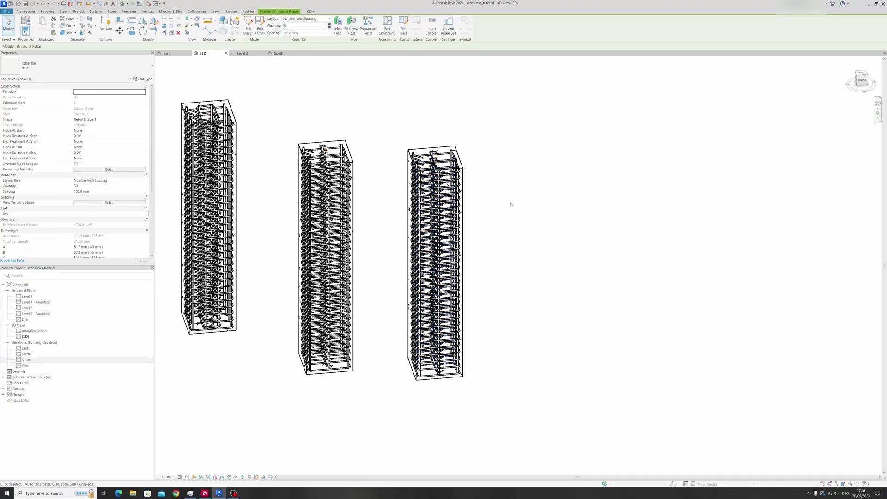
{"action": "key", "text": "Escape"}
{"action": "scroll", "coordinate": [435, 362], "scroll_direction": "up", "scroll_amount": 4}
{"action": "scroll", "coordinate": [435, 362], "scroll_direction": "down", "scroll_amount": 3}
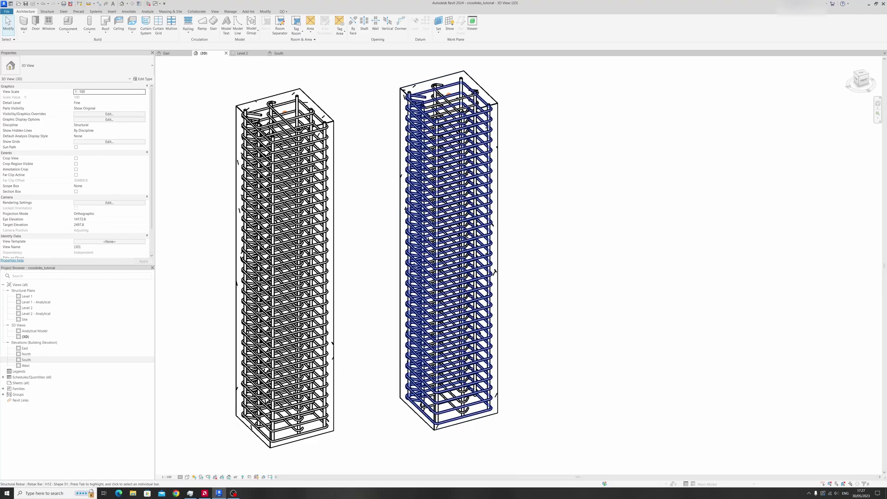
{"action": "middle_click_drag", "start_coordinate": [385, 180], "coordinate": [619, 206]}
{"action": "scroll", "coordinate": [364, 207], "scroll_direction": "down", "scroll_amount": 4}
{"action": "scroll", "coordinate": [311, 189], "scroll_direction": "up", "scroll_amount": 1}
{"action": "scroll", "coordinate": [310, 188], "scroll_direction": "up", "scroll_amount": 5}
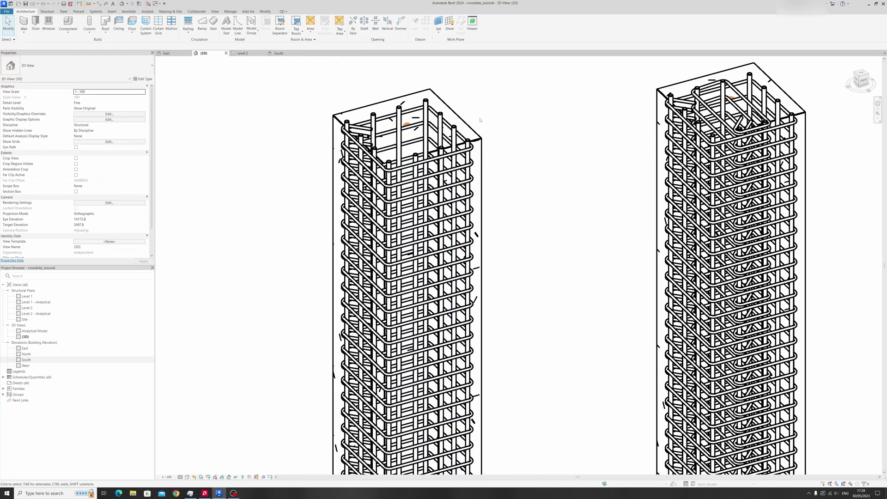
In the Level 2 plan, sketch a rectangular rebar about 514 mm long around the middle bars of the column that has no crosslinks.
{"action": "left_click", "coordinate": [249, 53]}
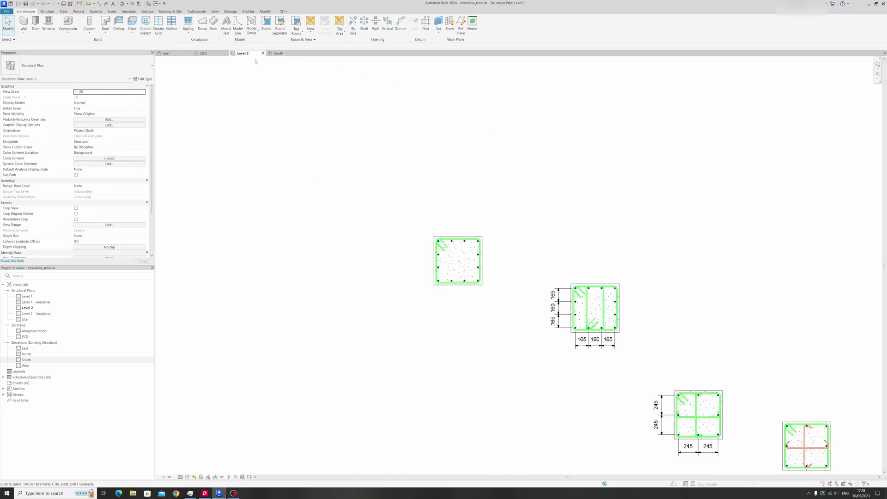
{"action": "scroll", "coordinate": [488, 259], "scroll_direction": "up", "scroll_amount": 1}
{"action": "scroll", "coordinate": [490, 263], "scroll_direction": "up", "scroll_amount": 2}
{"action": "left_click", "coordinate": [485, 263]}
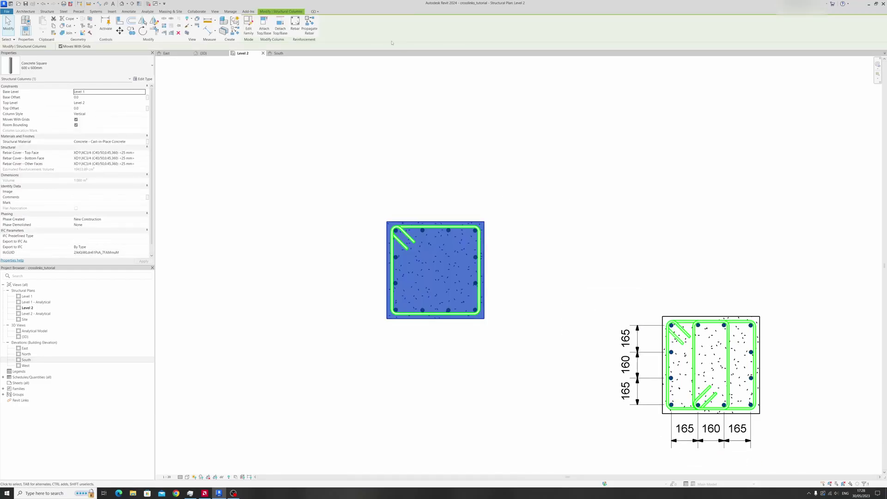
{"action": "left_click", "coordinate": [295, 26]}
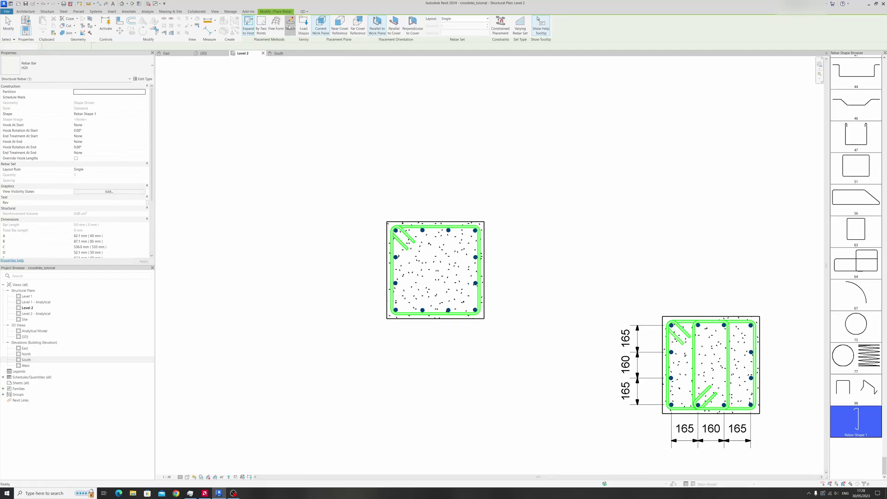
{"action": "left_click", "coordinate": [290, 24]}
{"action": "scroll", "coordinate": [466, 285], "scroll_direction": "up", "scroll_amount": 2}
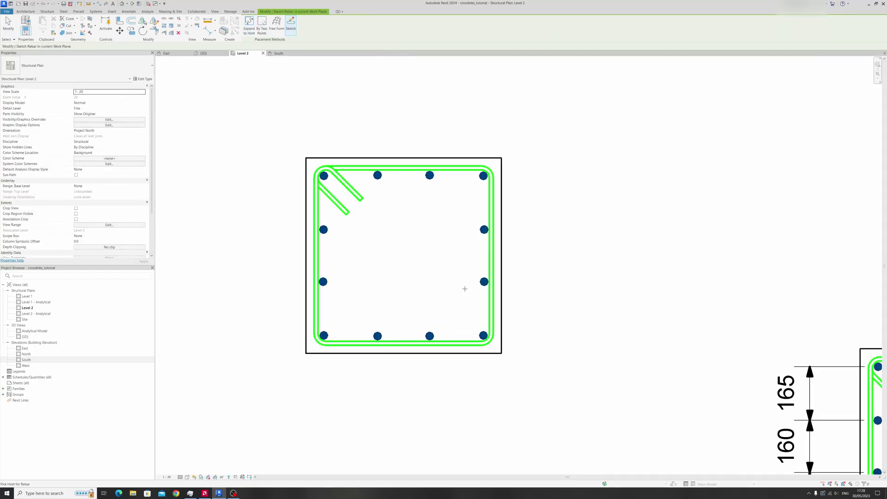
{"action": "left_click", "coordinate": [383, 157]}
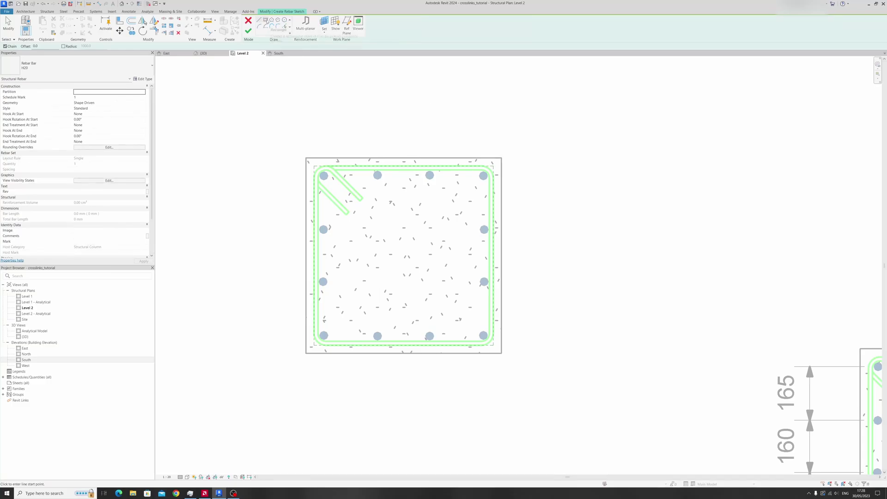
{"action": "left_click", "coordinate": [374, 172]}
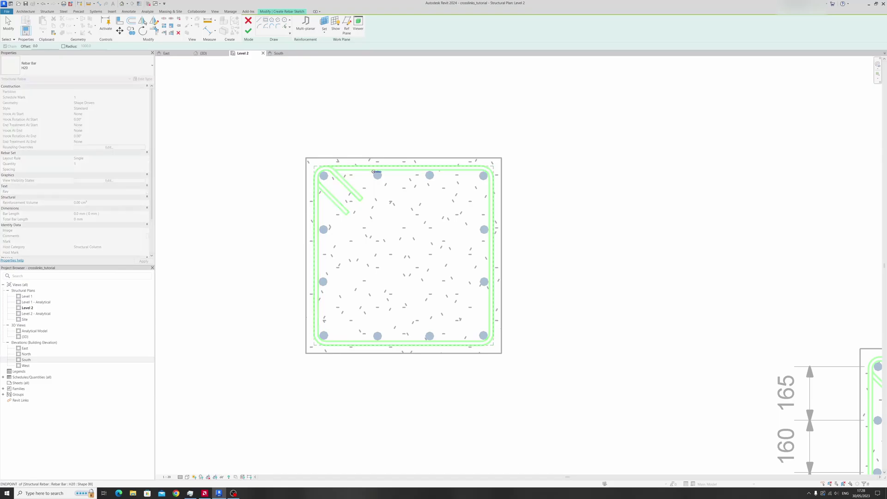
{"action": "left_click", "coordinate": [433, 340]}
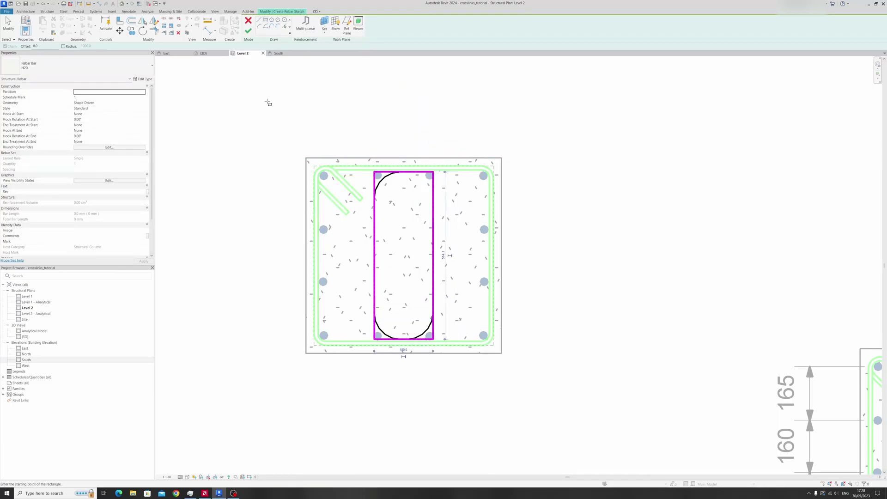
Set the sketched bar's type to H10 and finish the rebar sketch.
{"action": "left_click", "coordinate": [64, 65]}
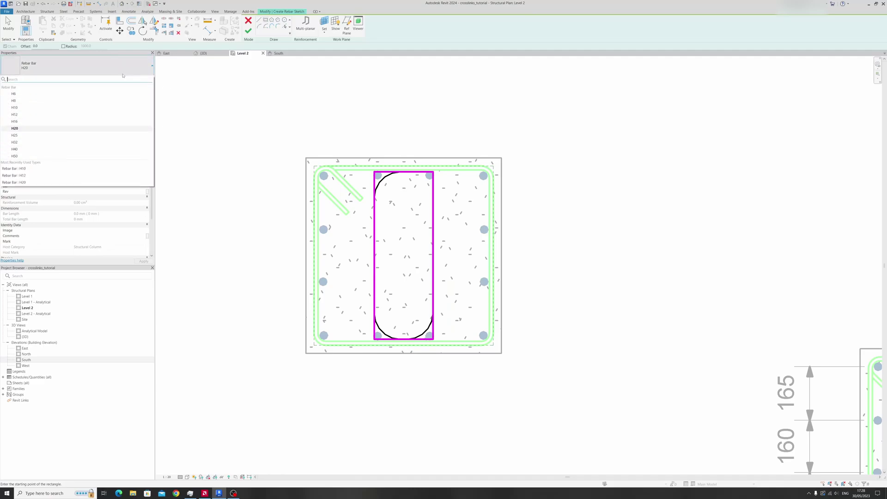
{"action": "left_click", "coordinate": [65, 109]}
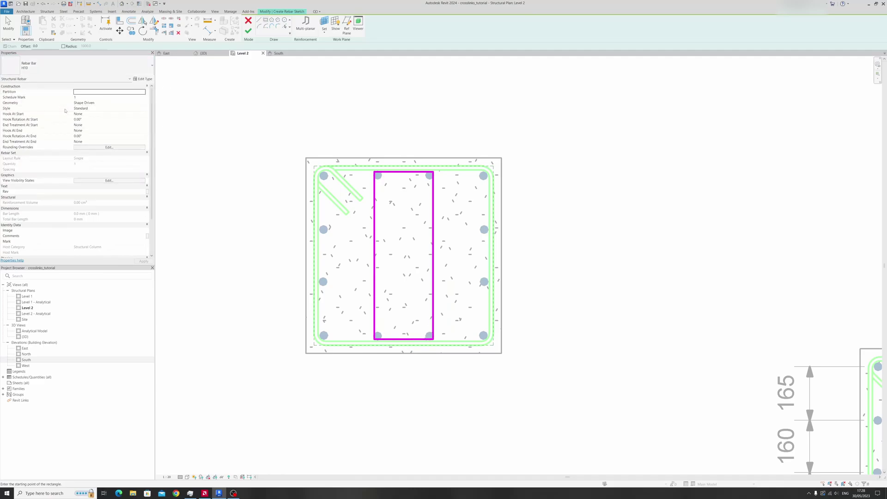
{"action": "left_click", "coordinate": [248, 31]}
{"action": "scroll", "coordinate": [436, 250], "scroll_direction": "up", "scroll_amount": 2}
{"action": "scroll", "coordinate": [435, 261], "scroll_direction": "down", "scroll_amount": 2}
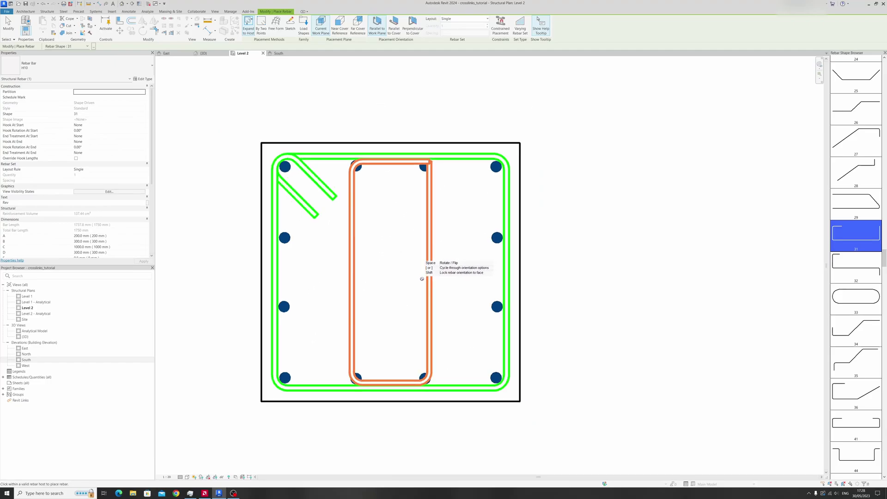
{"action": "key", "text": "Escape"}
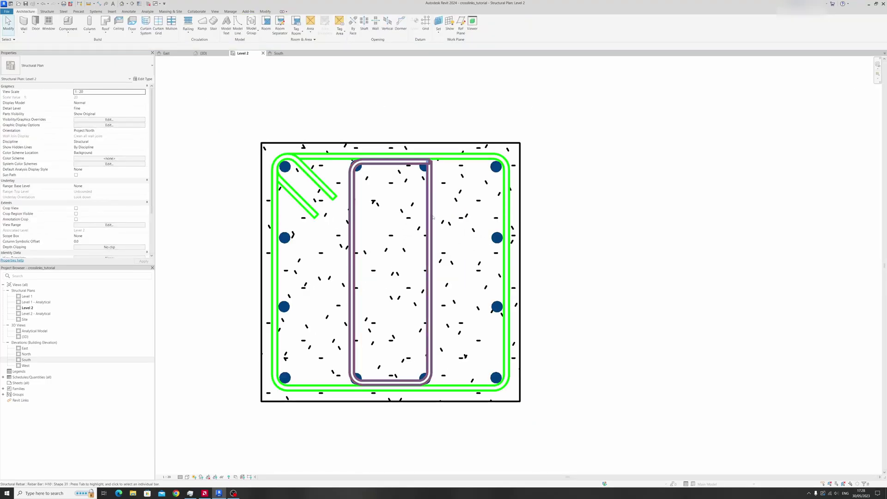
Edit the new H10 bar's sketch and set the rectangle's width to 200 mm.
{"action": "left_click", "coordinate": [431, 216]}
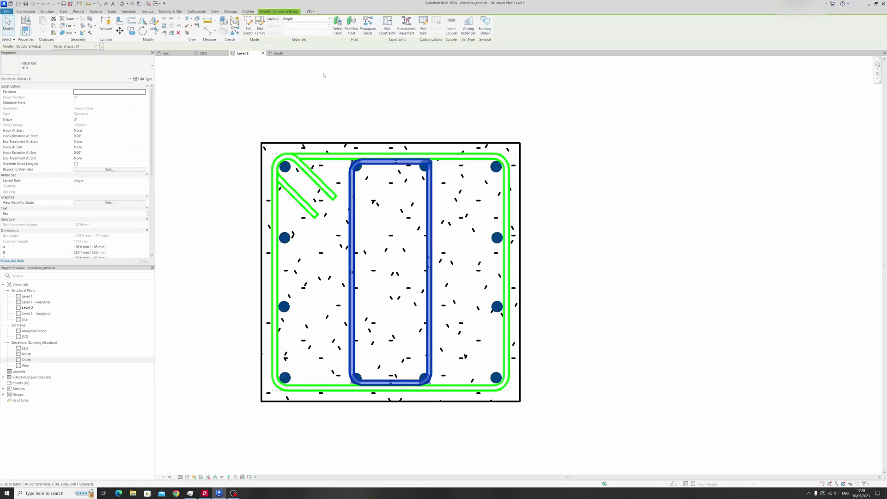
{"action": "left_click", "coordinate": [249, 25]}
{"action": "scroll", "coordinate": [351, 180], "scroll_direction": "up", "scroll_amount": 5}
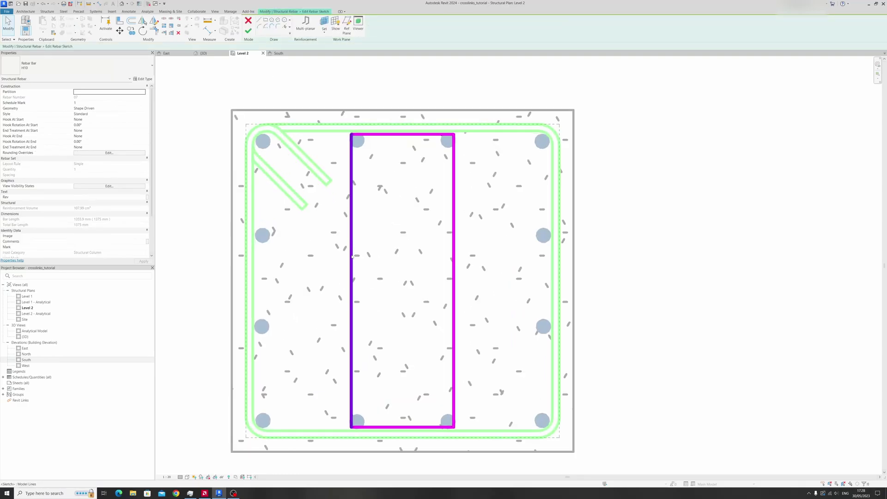
{"action": "scroll", "coordinate": [355, 131], "scroll_direction": "up", "scroll_amount": 3}
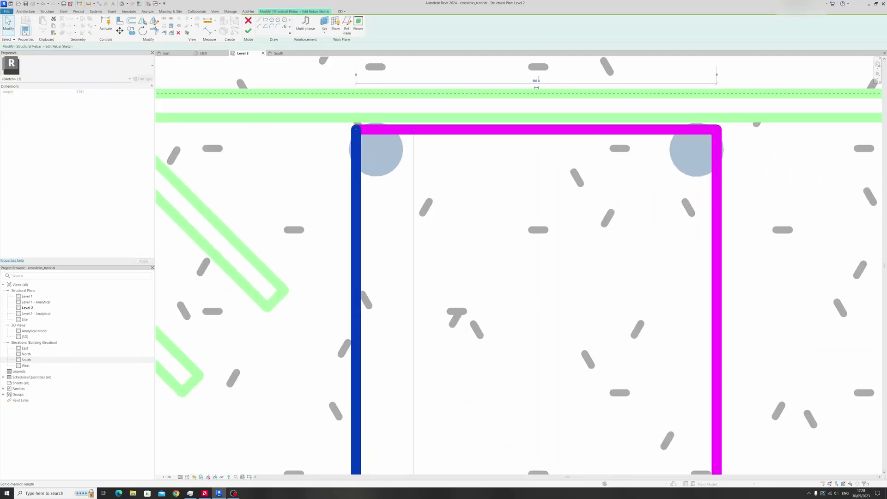
{"action": "key", "text": "Return"}
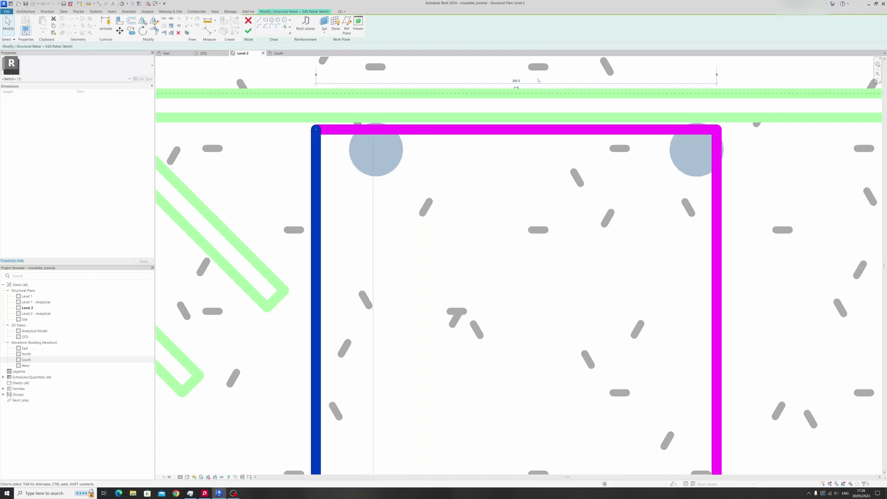
{"action": "scroll", "coordinate": [612, 281], "scroll_direction": "down", "scroll_amount": 3}
{"action": "middle_click_drag", "start_coordinate": [678, 315], "coordinate": [626, 220]}
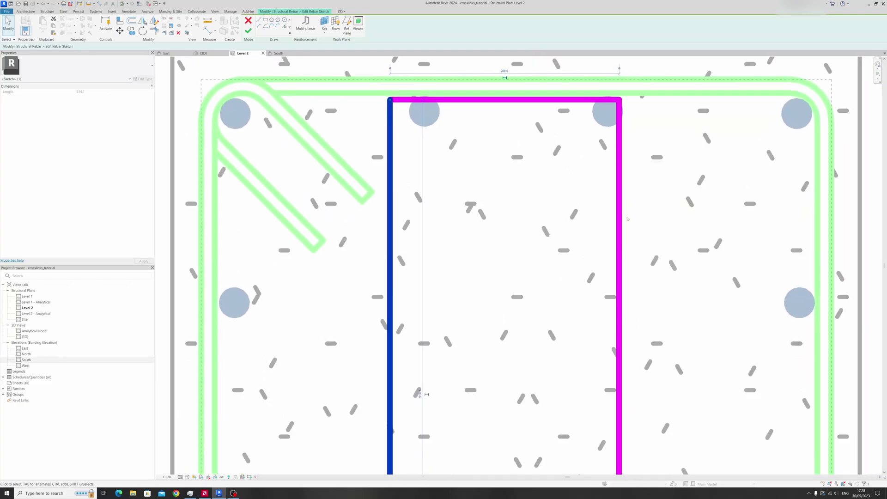
{"action": "scroll", "coordinate": [627, 222], "scroll_direction": "down", "scroll_amount": 2}
Move the whole rectangle up to the perimeter link's inner edge, centred on the middle bars.
{"action": "left_click_drag", "start_coordinate": [649, 133], "coordinate": [452, 419]}
{"action": "scroll", "coordinate": [458, 369], "scroll_direction": "down", "scroll_amount": 2}
{"action": "middle_click_drag", "start_coordinate": [458, 337], "coordinate": [448, 250]}
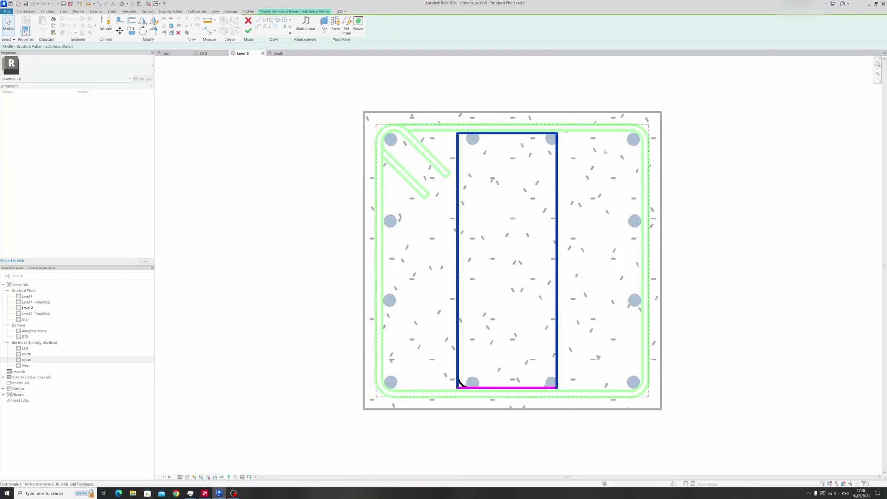
{"action": "left_click_drag", "start_coordinate": [600, 122], "coordinate": [435, 427]}
{"action": "key", "text": "m"}
{"action": "key", "text": "v"}
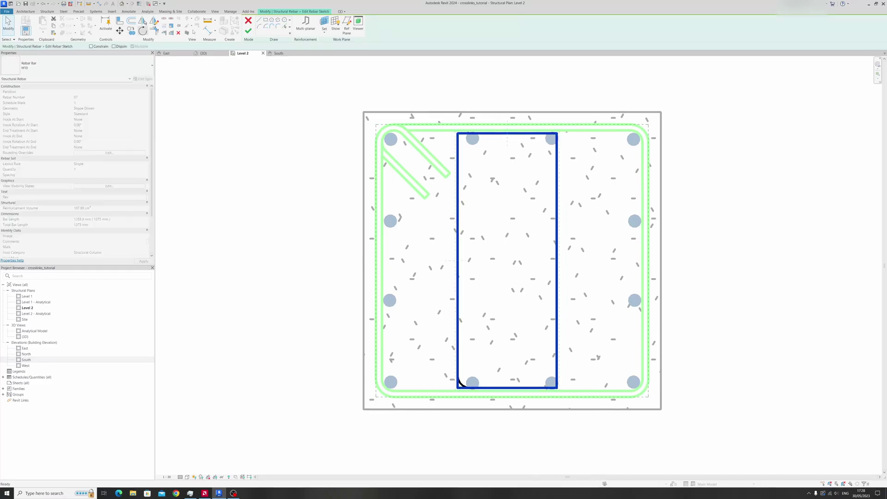
{"action": "scroll", "coordinate": [501, 126], "scroll_direction": "up", "scroll_amount": 4}
{"action": "left_click", "coordinate": [515, 143]}
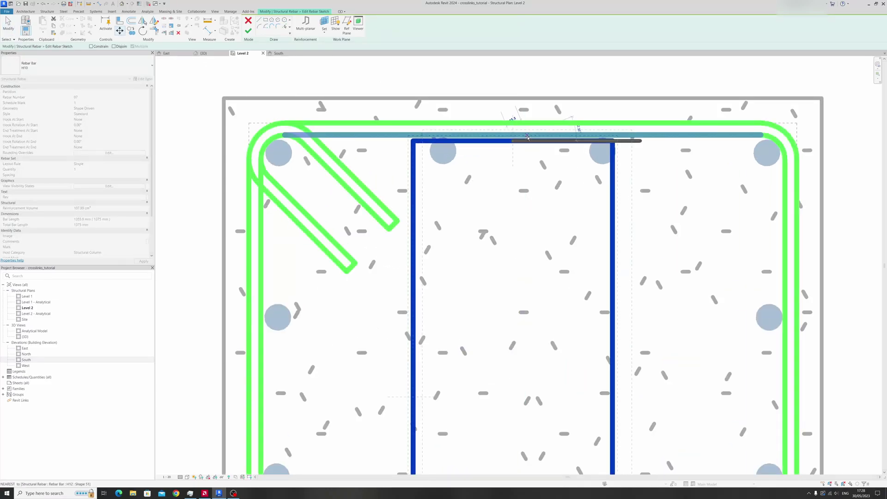
{"action": "left_click", "coordinate": [523, 136]}
{"action": "scroll", "coordinate": [529, 184], "scroll_direction": "down", "scroll_amount": 2}
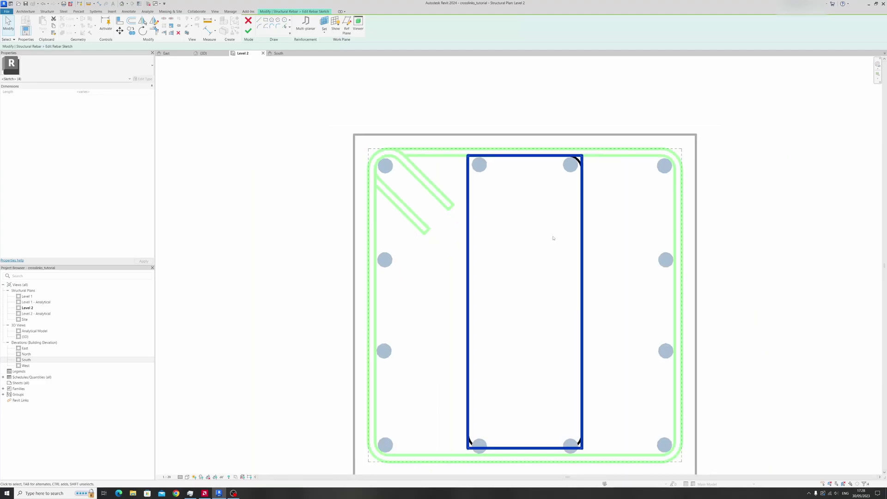
Stretch the rectangle's bottom and top edges out to the column's rebar cover lines, and finish the sketch.
{"action": "middle_click_drag", "start_coordinate": [555, 239], "coordinate": [501, 128]}
{"action": "left_click", "coordinate": [450, 339]}
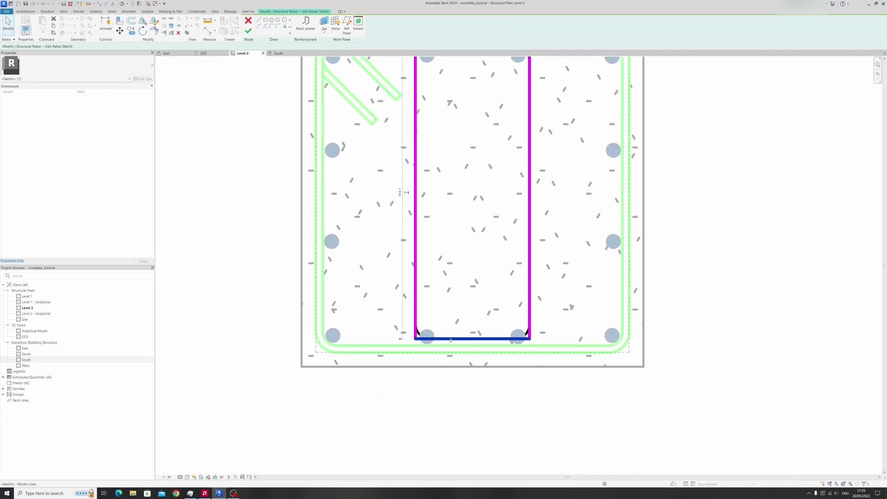
{"action": "left_click_drag", "start_coordinate": [450, 339], "coordinate": [451, 347]}
{"action": "left_click", "coordinate": [451, 349]}
{"action": "middle_click_drag", "start_coordinate": [481, 243], "coordinate": [481, 359]}
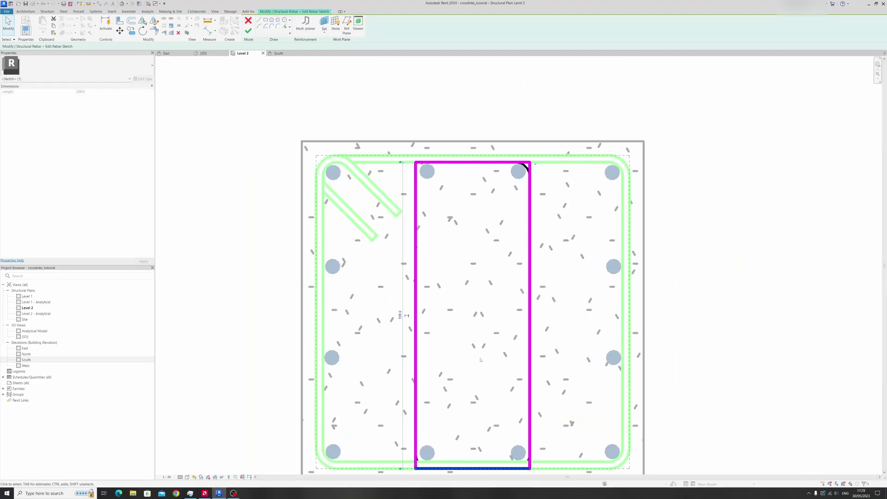
{"action": "left_click", "coordinate": [466, 163]}
{"action": "left_click_drag", "start_coordinate": [466, 155], "coordinate": [466, 156]}
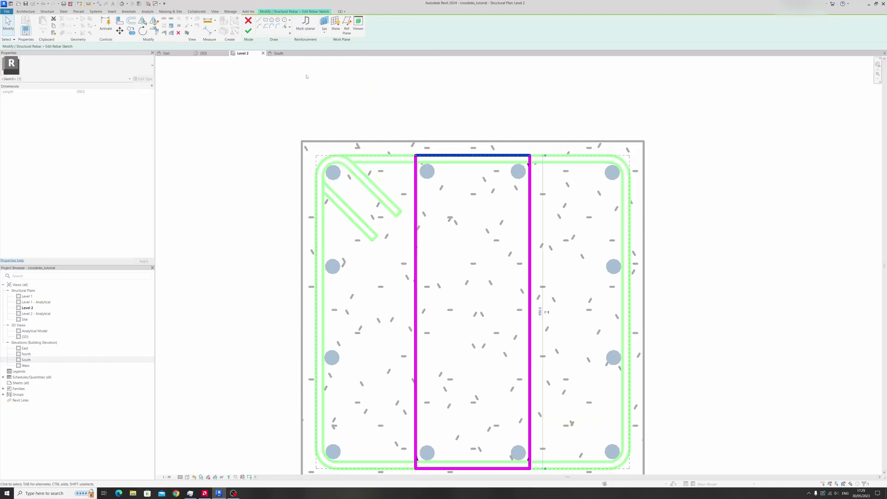
{"action": "left_click", "coordinate": [251, 32]}
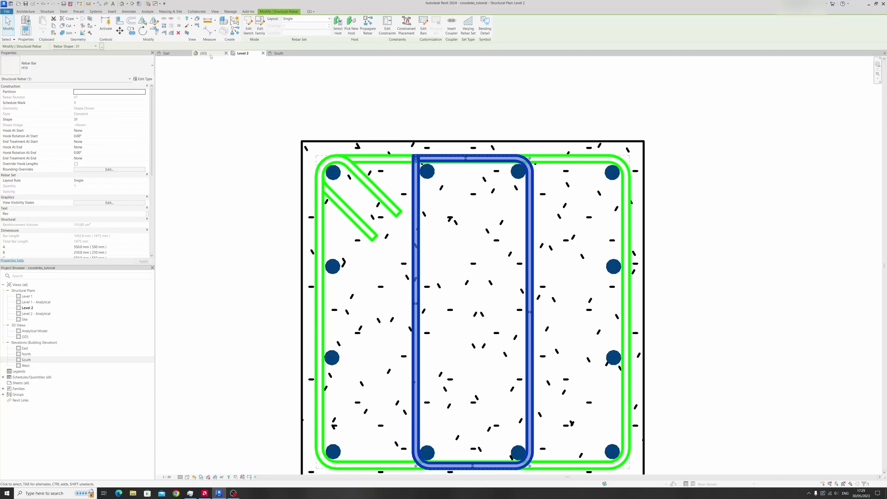
{"action": "middle_click_drag", "start_coordinate": [540, 248], "coordinate": [514, 215]}
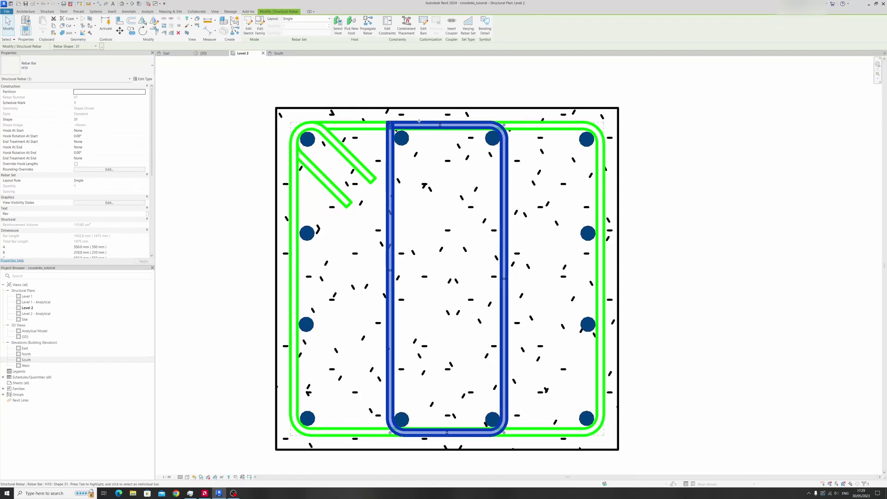
Edit the H10 link's sketch, delete its two diagonal hook lines, and finish the sketch.
{"action": "scroll", "coordinate": [419, 121], "scroll_direction": "up", "scroll_amount": 2}
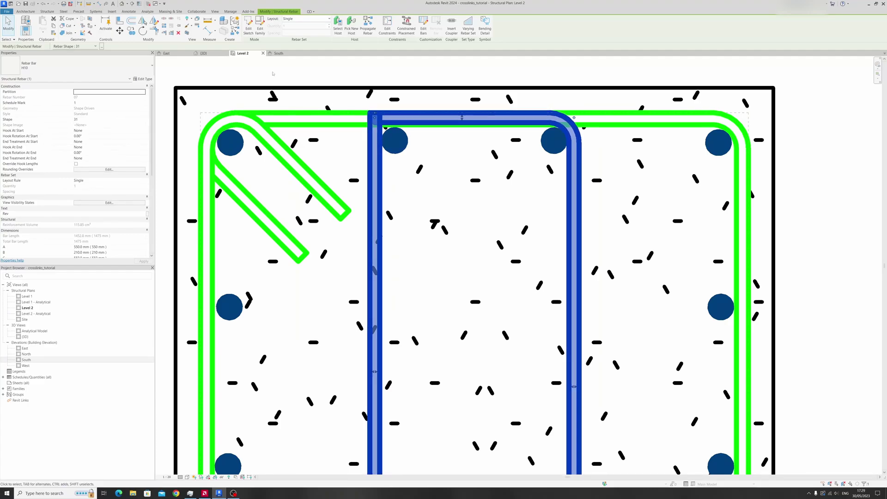
{"action": "left_click", "coordinate": [248, 25]}
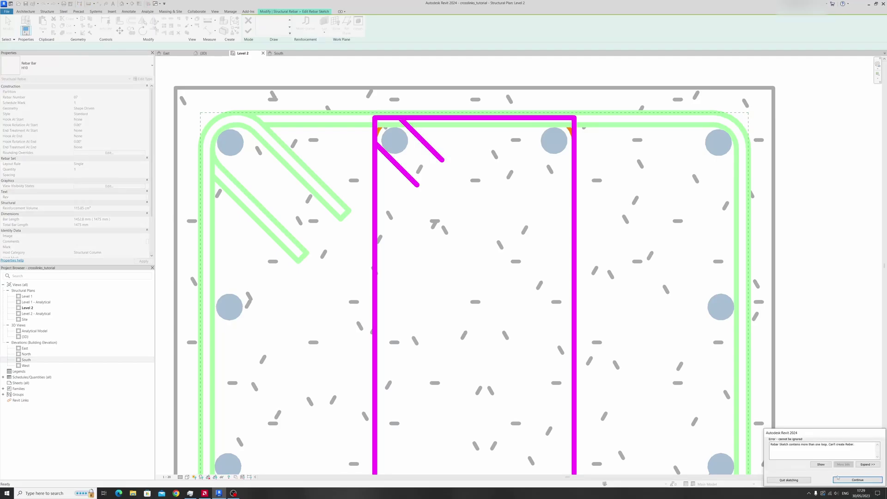
{"action": "left_click", "coordinate": [843, 482]}
{"action": "scroll", "coordinate": [363, 141], "scroll_direction": "up", "scroll_amount": 4}
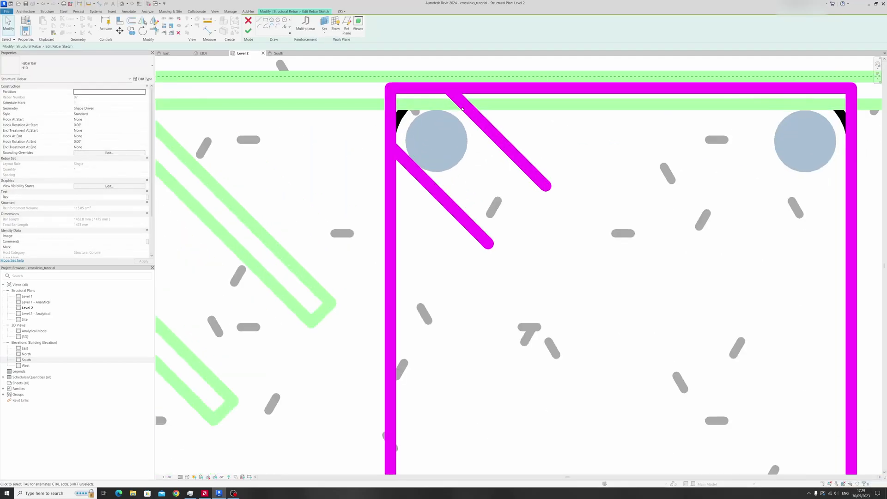
{"action": "left_click", "coordinate": [465, 107]}
{"action": "key", "text": "Delete"}
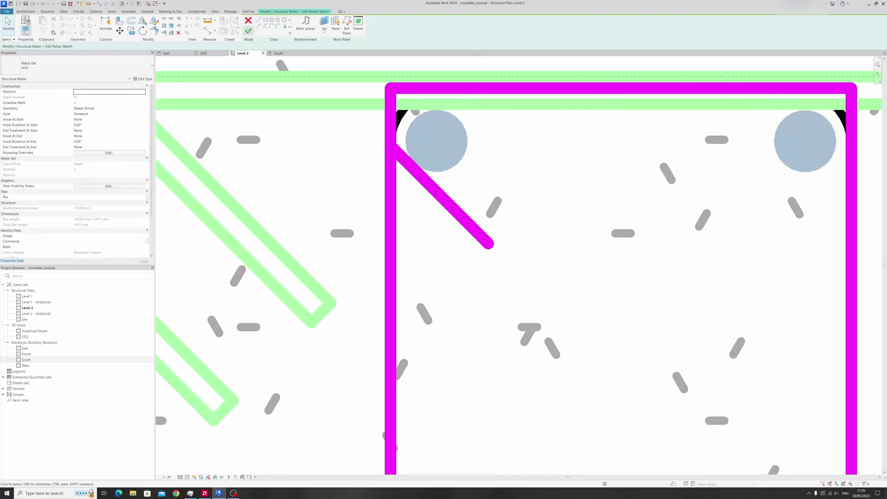
{"action": "left_click", "coordinate": [248, 32]}
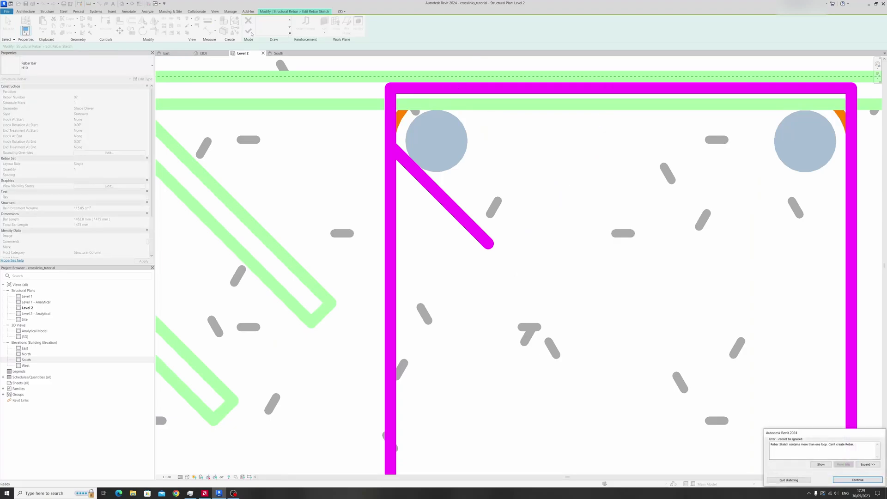
{"action": "left_click", "coordinate": [857, 482]}
{"action": "left_click", "coordinate": [438, 193]}
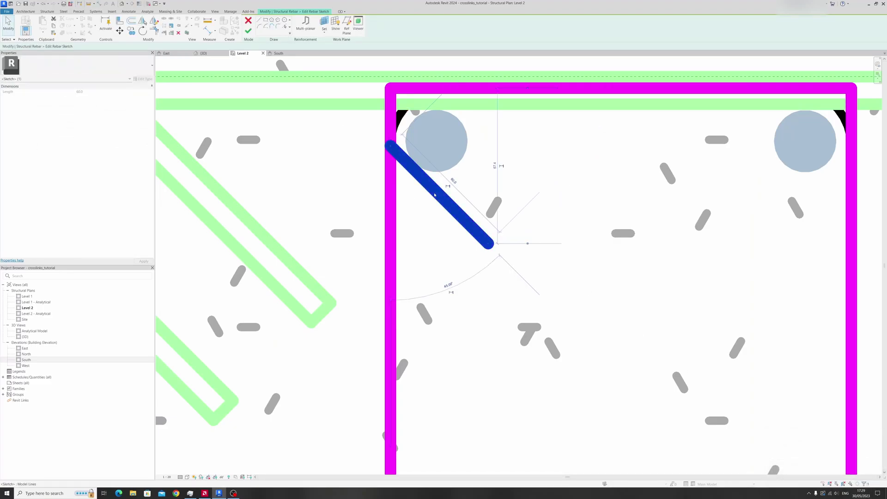
{"action": "key", "text": "Delete"}
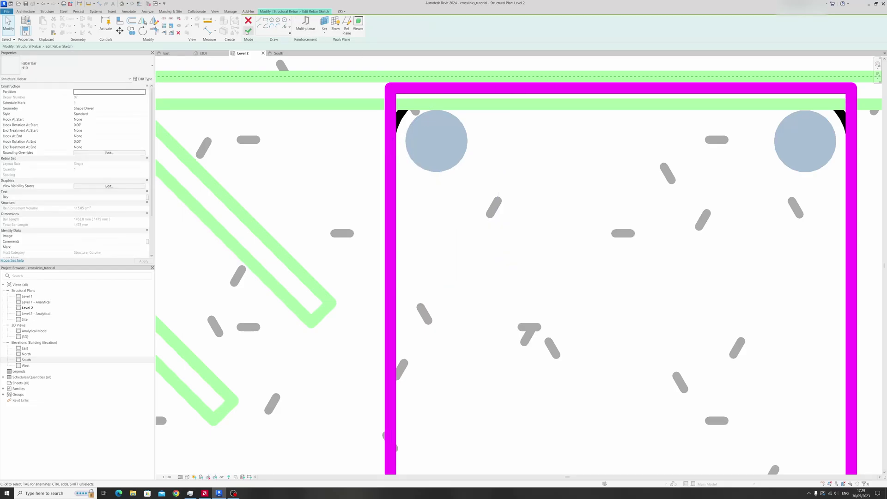
{"action": "left_click", "coordinate": [248, 31]}
{"action": "scroll", "coordinate": [392, 78], "scroll_direction": "down", "scroll_amount": 4}
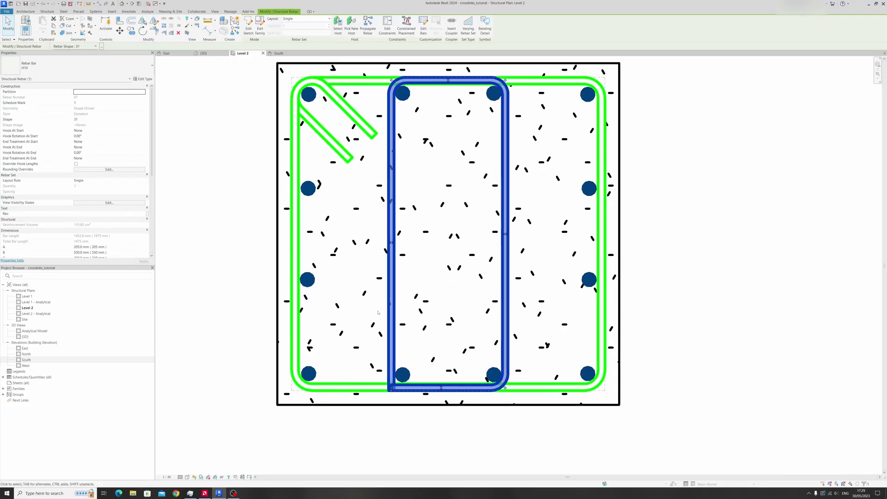
Set both the start and end hooks of the H10 link to Standard - 135 deg.
{"action": "left_click", "coordinate": [143, 131]}
{"action": "left_click", "coordinate": [116, 150]}
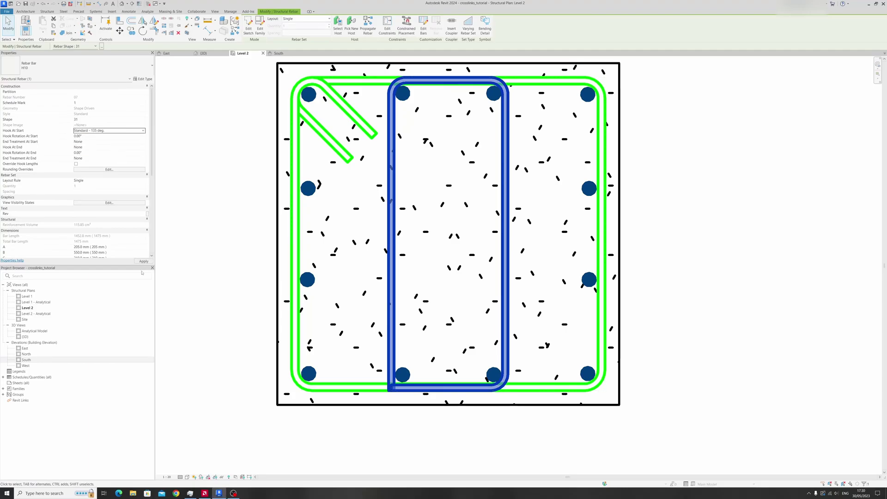
{"action": "left_click", "coordinate": [144, 261]}
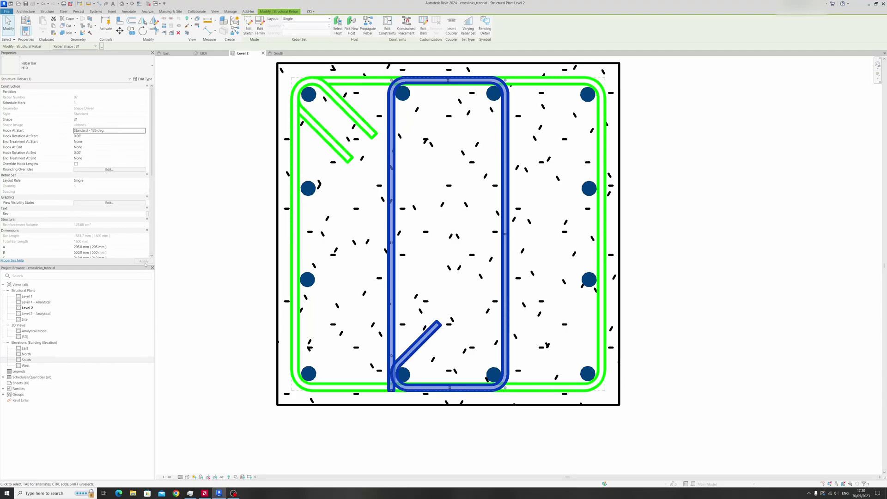
{"action": "left_click", "coordinate": [142, 147]}
{"action": "left_click", "coordinate": [142, 142]}
{"action": "left_click", "coordinate": [142, 148]}
{"action": "left_click", "coordinate": [143, 147]}
{"action": "left_click", "coordinate": [126, 169]}
{"action": "left_click", "coordinate": [143, 261]}
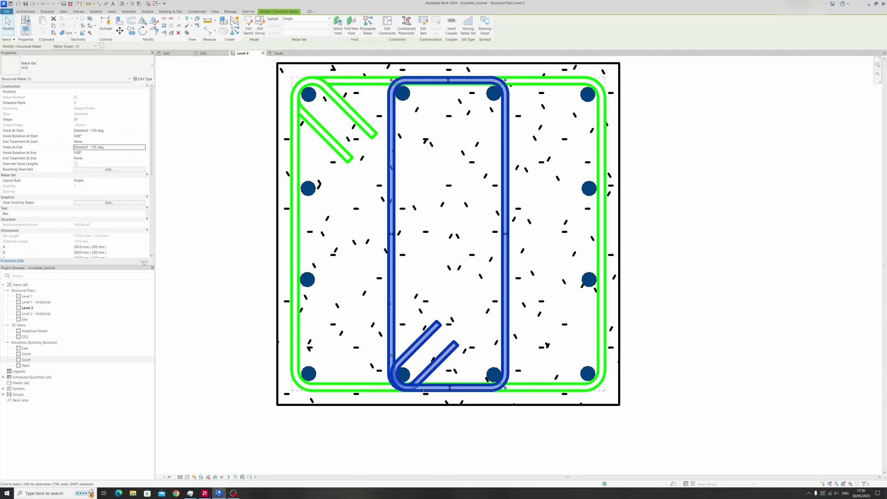
{"action": "scroll", "coordinate": [548, 285], "scroll_direction": "down", "scroll_amount": 3}
{"action": "middle_click_drag", "start_coordinate": [539, 297], "coordinate": [481, 305]}
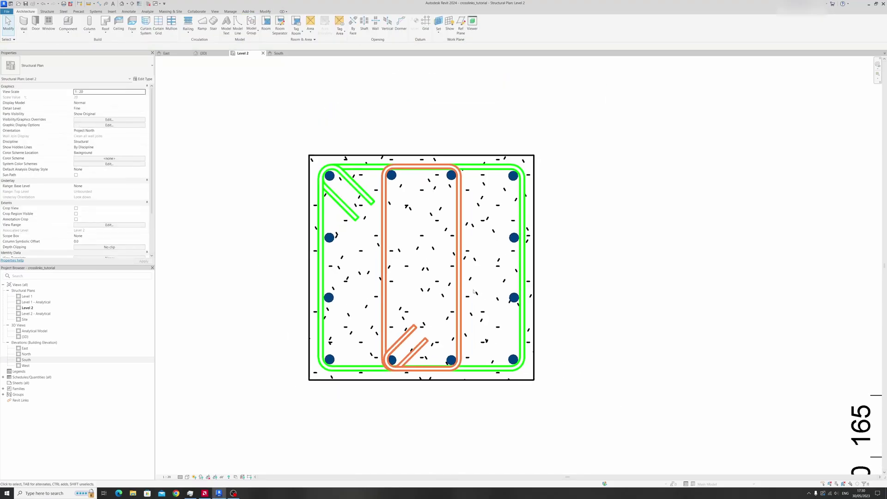
Copy the H10 link toward the column's left side and rotate the copy 90 degrees so it runs horizontally.
{"action": "scroll", "coordinate": [449, 341], "scroll_direction": "up", "scroll_amount": 2}
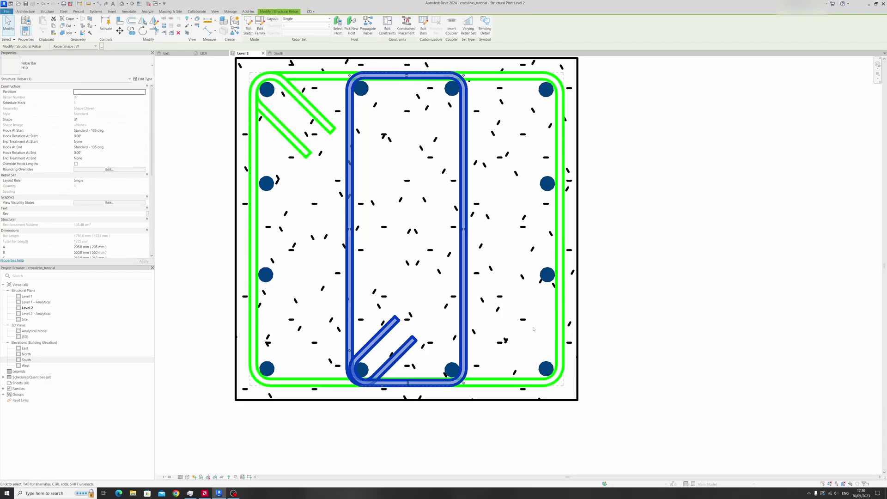
{"action": "middle_click_drag", "start_coordinate": [445, 340], "coordinate": [458, 377]}
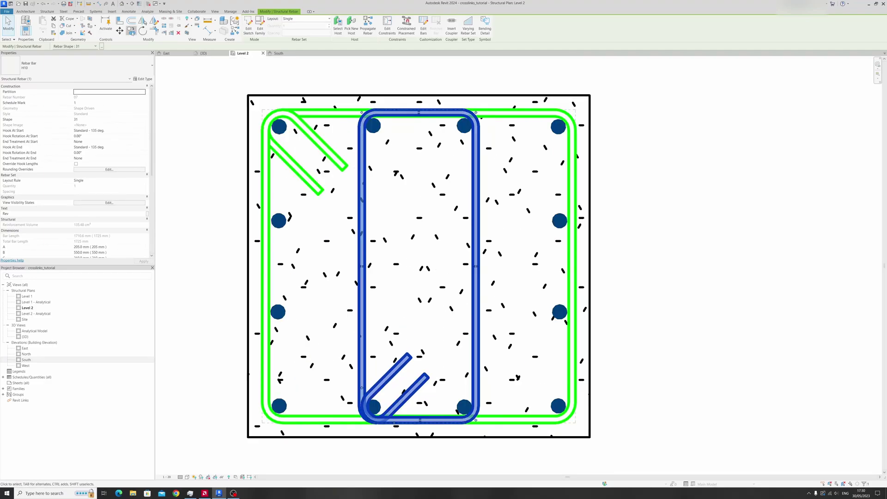
{"action": "left_click", "coordinate": [131, 30]}
{"action": "left_click", "coordinate": [361, 275]}
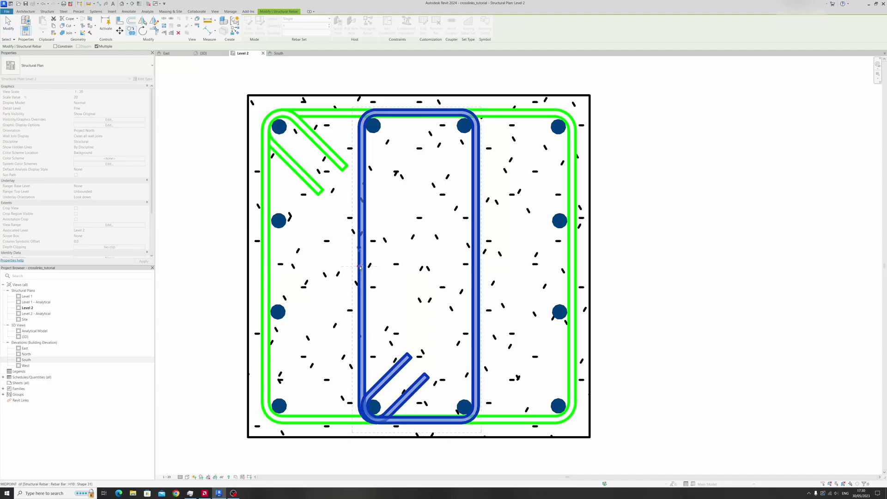
{"action": "left_click", "coordinate": [214, 238]}
{"action": "key", "text": "r"}
{"action": "key", "text": "o"}
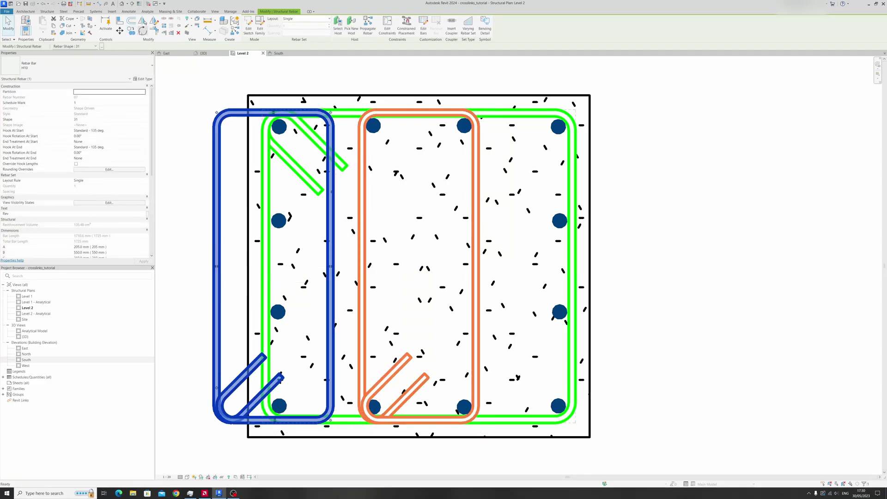
{"action": "left_click", "coordinate": [273, 127]}
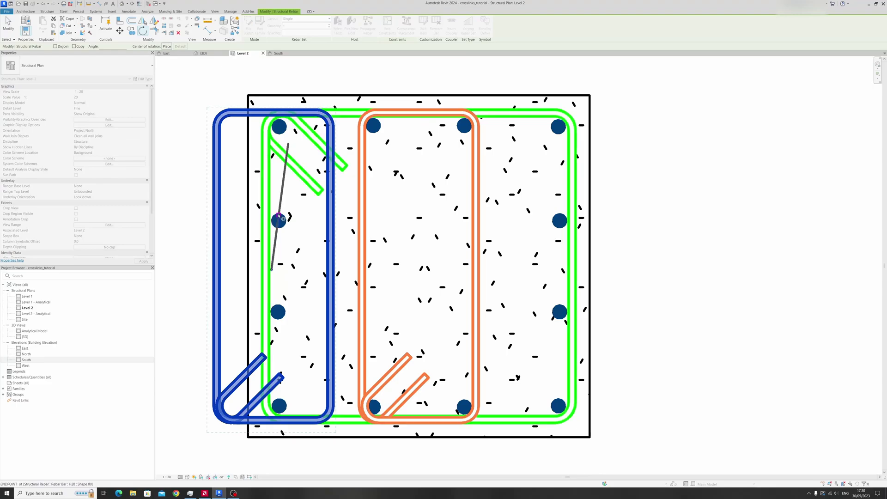
{"action": "left_click", "coordinate": [210, 269]}
Move the rotated link by its short side's midpoint to the midpoint of the perimeter link's right outer edge.
{"action": "key", "text": "m"}
{"action": "key", "text": "v"}
{"action": "left_click", "coordinate": [424, 265]}
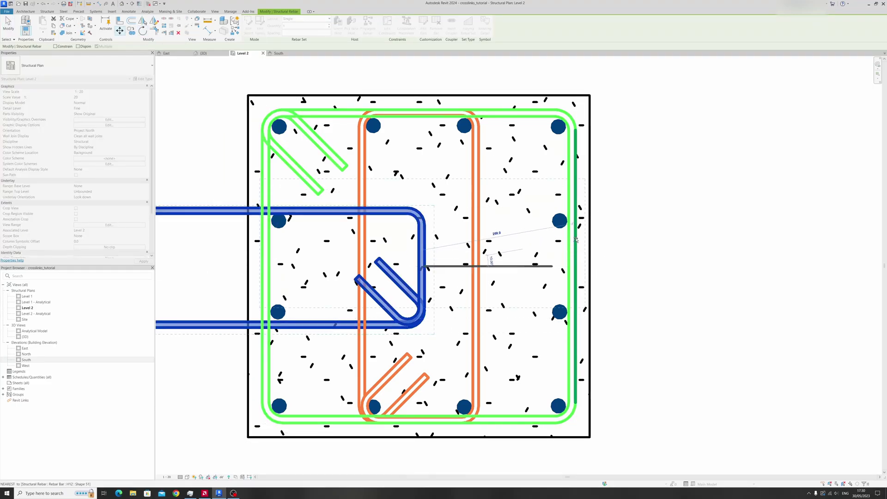
{"action": "left_click", "coordinate": [574, 266]}
{"action": "key", "text": "Escape"}
In the South elevation, edit the constraints of both new H10 links and set their offset from the column's top face to -30 mm.
{"action": "left_click", "coordinate": [278, 53]}
{"action": "scroll", "coordinate": [333, 308], "scroll_direction": "down", "scroll_amount": 5}
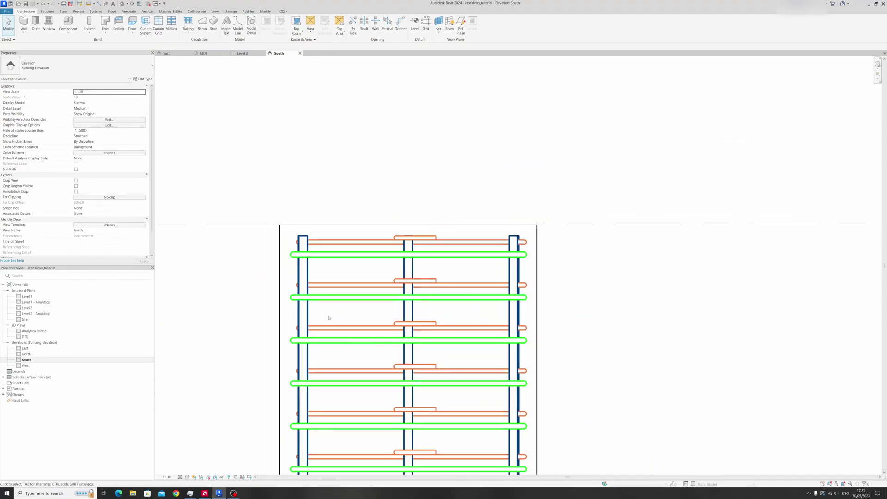
{"action": "scroll", "coordinate": [451, 286], "scroll_direction": "up", "scroll_amount": 6}
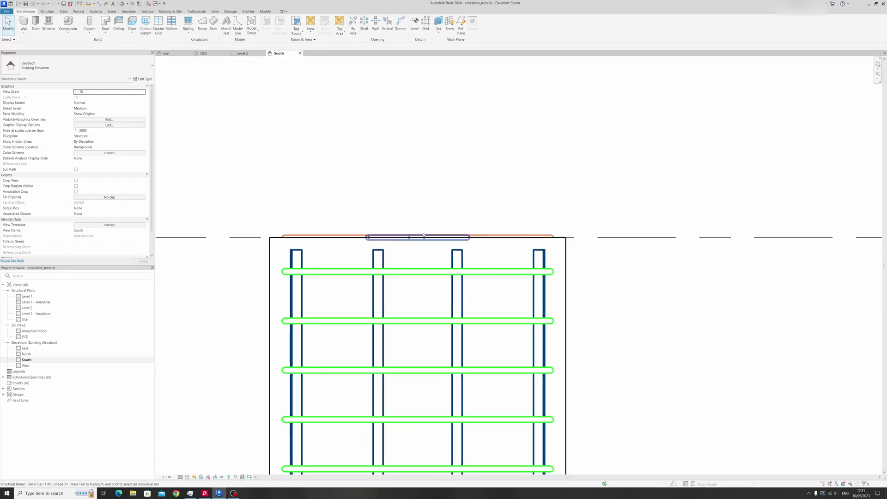
{"action": "left_click", "coordinate": [443, 237]}
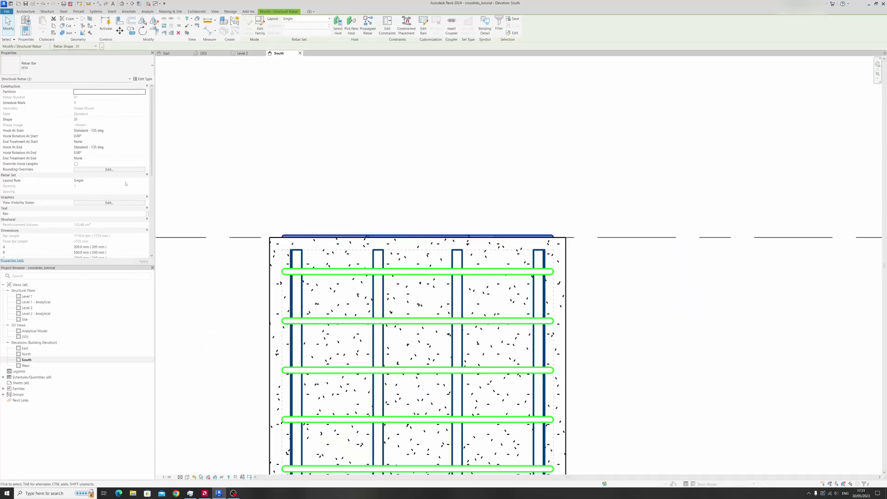
{"action": "left_click", "coordinate": [120, 203]}
{"action": "left_click", "coordinate": [492, 235]}
{"action": "left_click", "coordinate": [475, 298]}
{"action": "scroll", "coordinate": [448, 227], "scroll_direction": "up", "scroll_amount": 2}
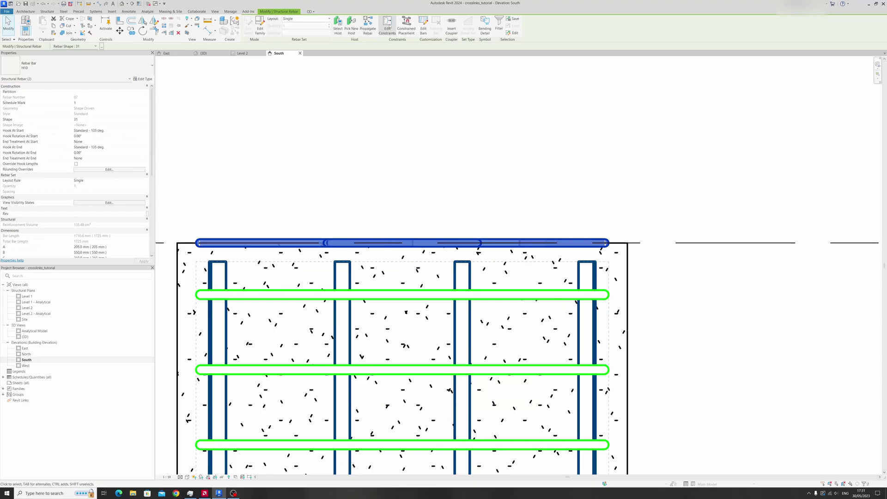
{"action": "left_click", "coordinate": [387, 26]}
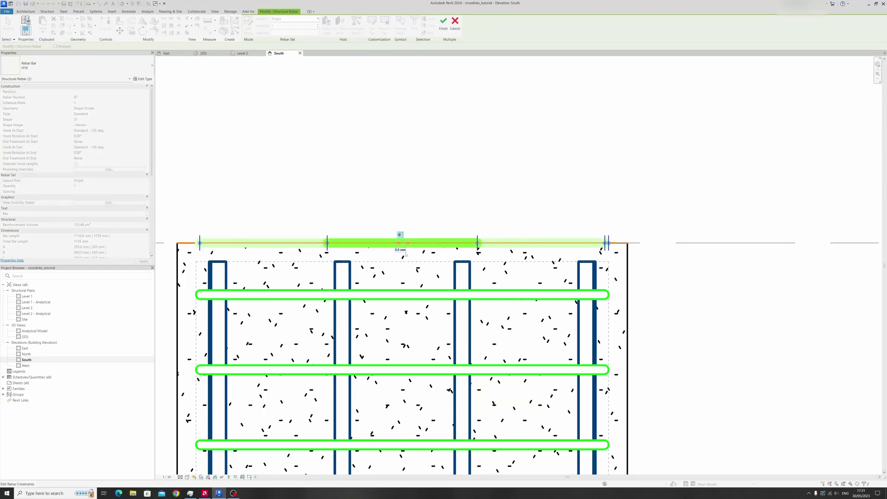
{"action": "left_click", "coordinate": [404, 245]}
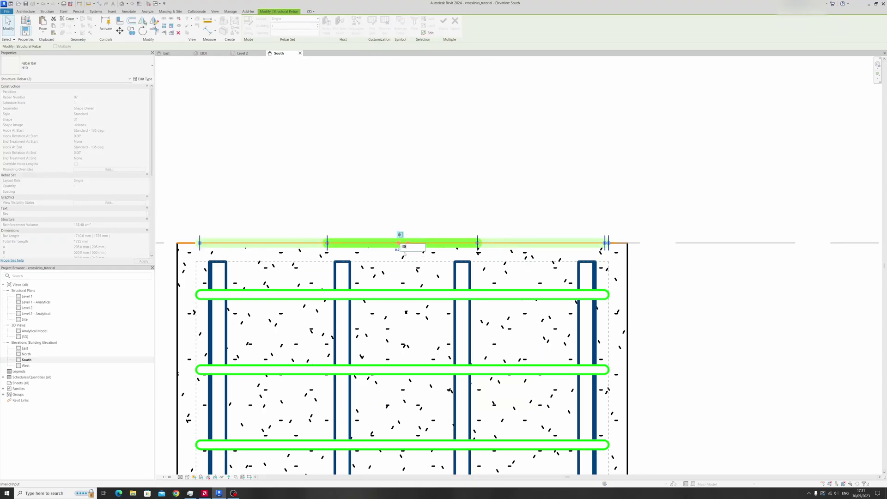
{"action": "type", "text": "30"}
{"action": "key", "text": "Return"}
{"action": "scroll", "coordinate": [373, 237], "scroll_direction": "up", "scroll_amount": 2}
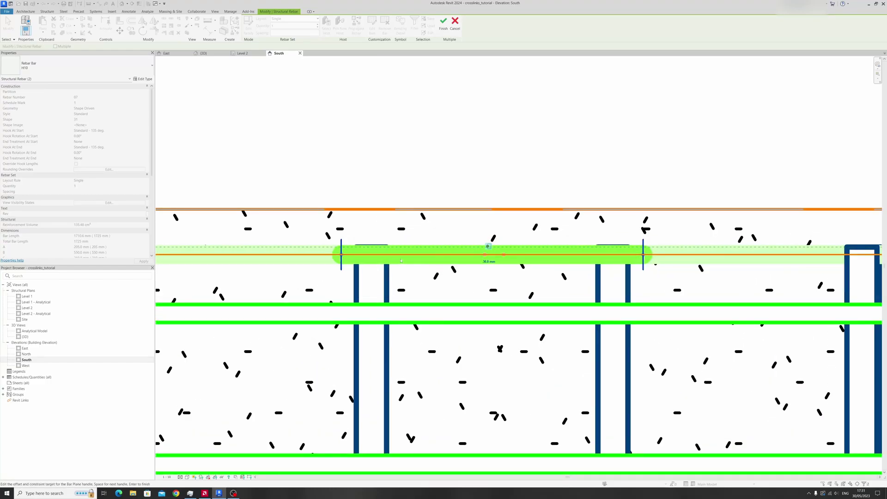
{"action": "scroll", "coordinate": [392, 264], "scroll_direction": "down", "scroll_amount": 1}
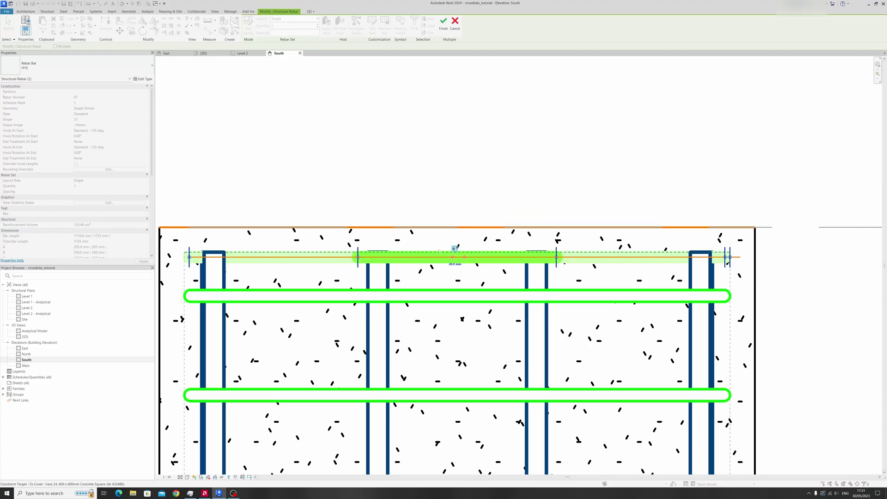
{"action": "scroll", "coordinate": [439, 250], "scroll_direction": "down", "scroll_amount": 1}
{"action": "left_click", "coordinate": [443, 23]}
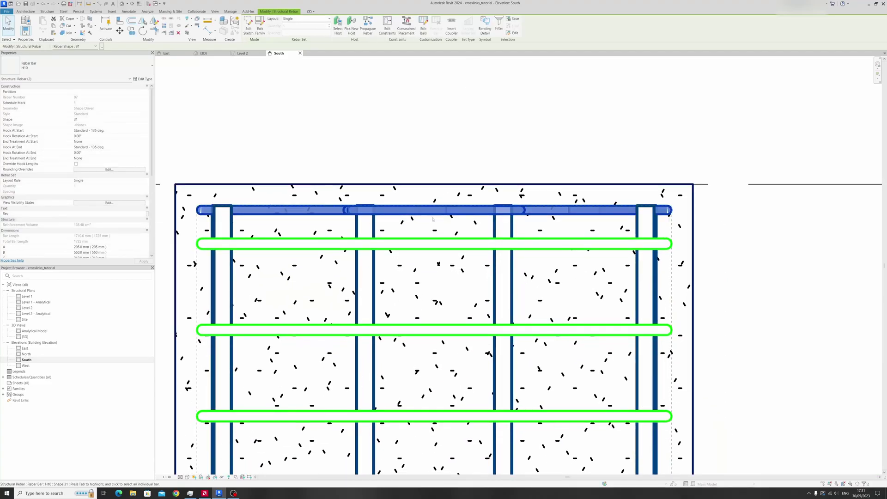
{"action": "key", "text": "Escape"}
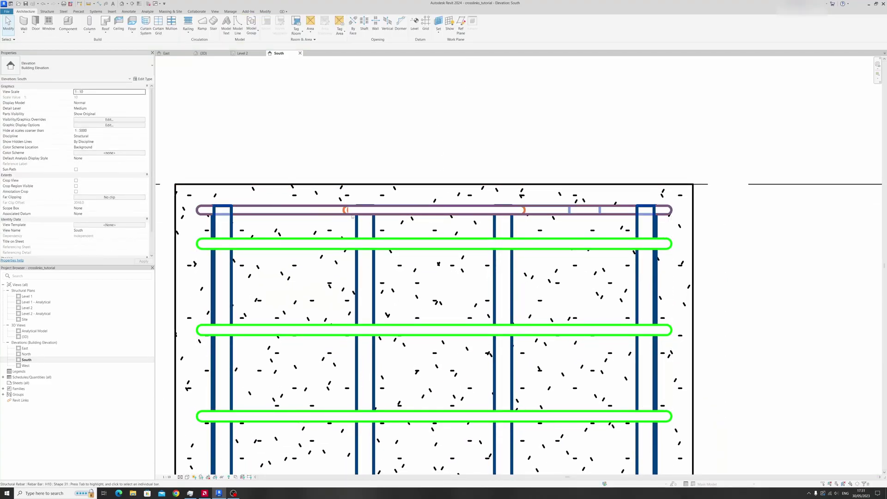
Edit the constraints of the shorter-looking link in the elevation and set its offset from the column top to -40 mm.
{"action": "left_click", "coordinate": [421, 215]}
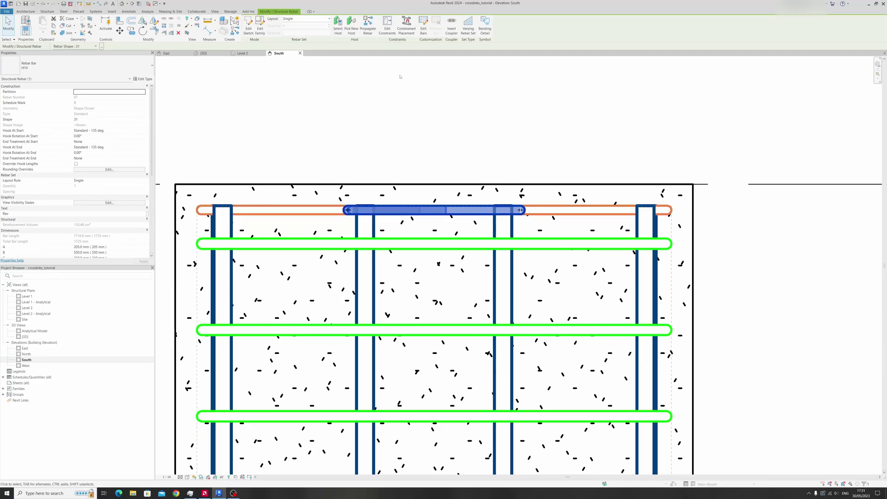
{"action": "left_click", "coordinate": [386, 33]}
{"action": "left_click", "coordinate": [433, 216]}
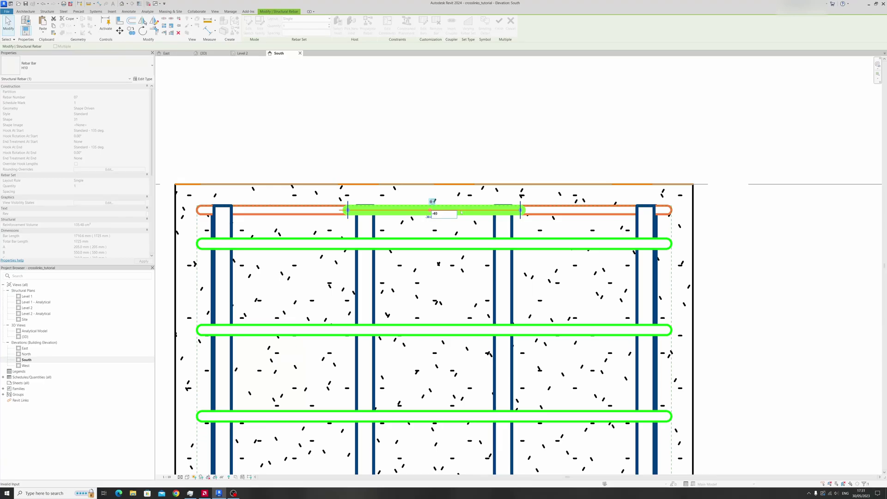
{"action": "key", "text": "Return"}
{"action": "scroll", "coordinate": [380, 188], "scroll_direction": "up", "scroll_amount": 3}
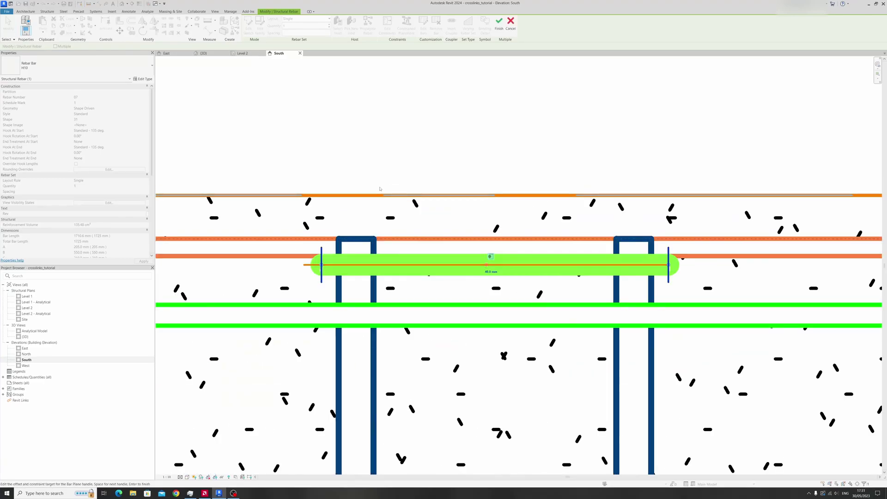
{"action": "scroll", "coordinate": [349, 239], "scroll_direction": "up", "scroll_amount": 3}
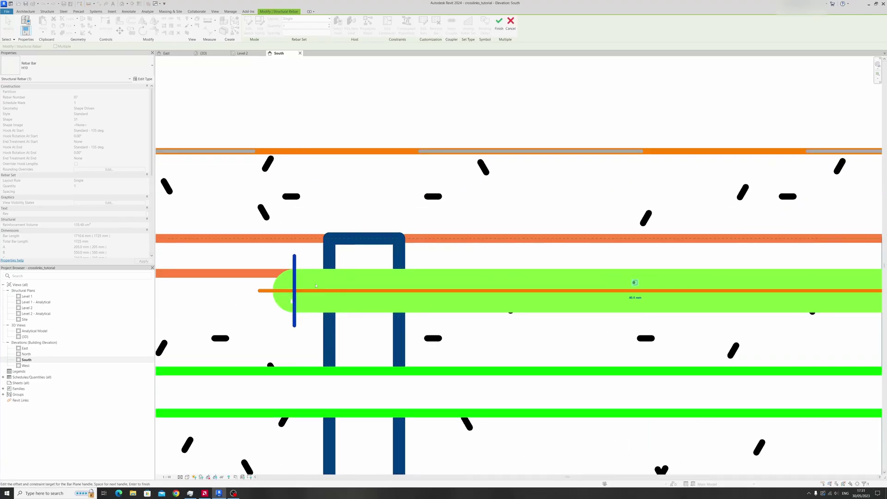
Increase the same link's offset below the column top to -45 mm and finish editing its constraints.
{"action": "left_click", "coordinate": [640, 301]}
{"action": "scroll", "coordinate": [637, 303], "scroll_direction": "down", "scroll_amount": 3}
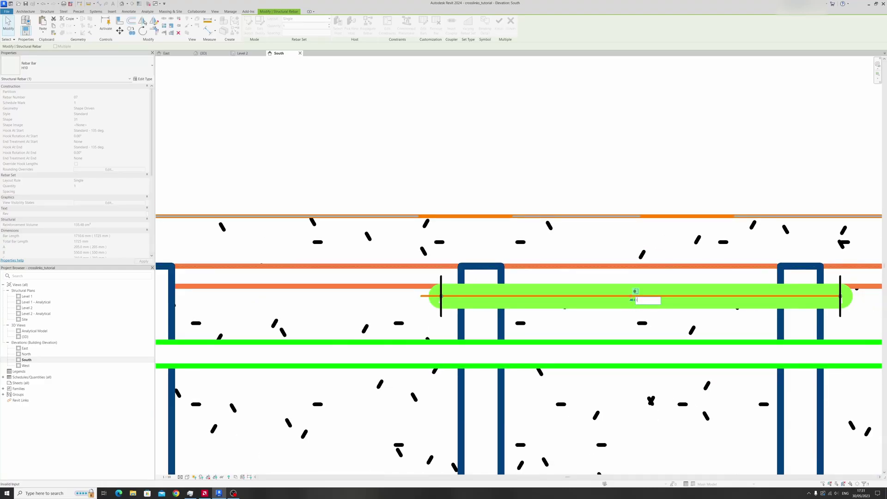
{"action": "key", "text": "Return"}
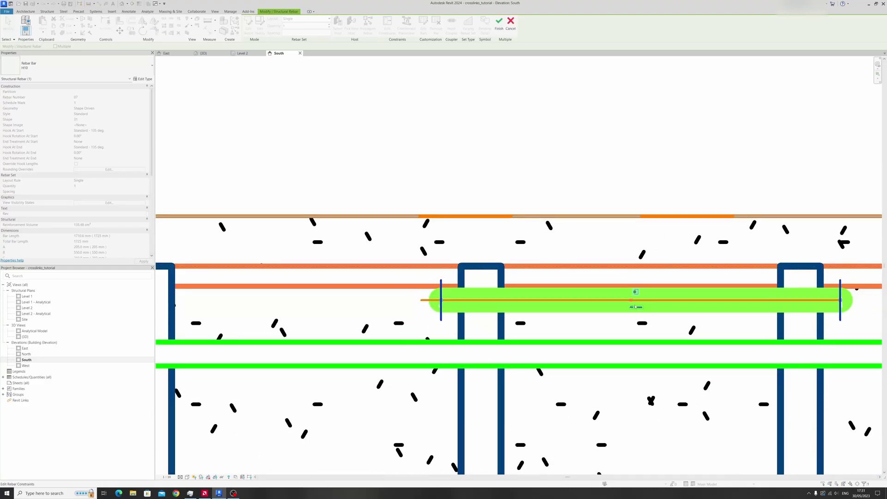
{"action": "left_click", "coordinate": [636, 307]}
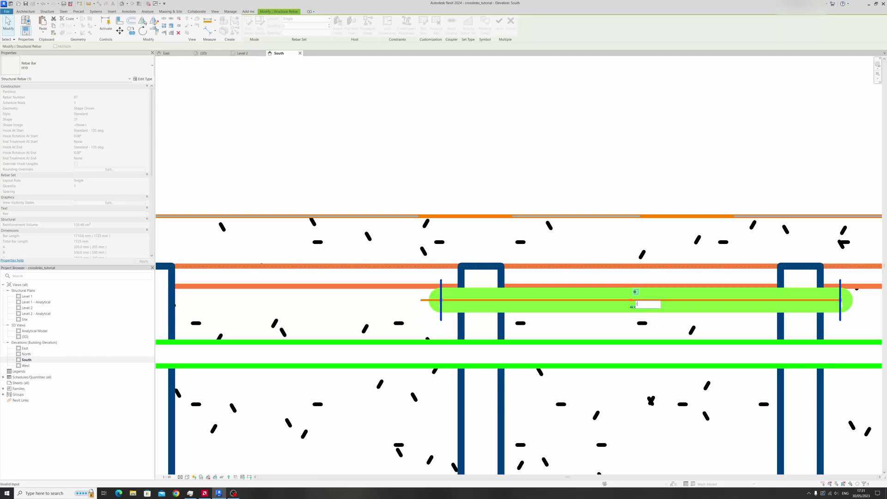
{"action": "type", "text": "45"}
{"action": "key", "text": "Return"}
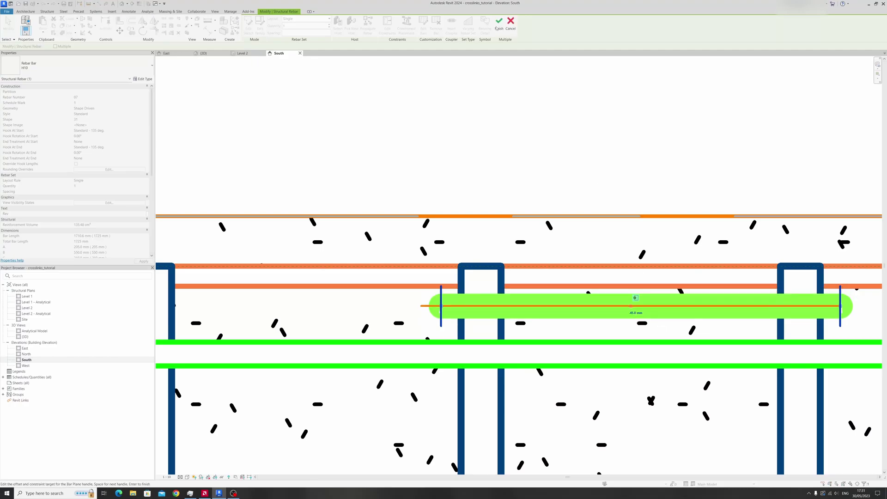
{"action": "left_click", "coordinate": [497, 27]}
{"action": "scroll", "coordinate": [366, 156], "scroll_direction": "down", "scroll_amount": 3}
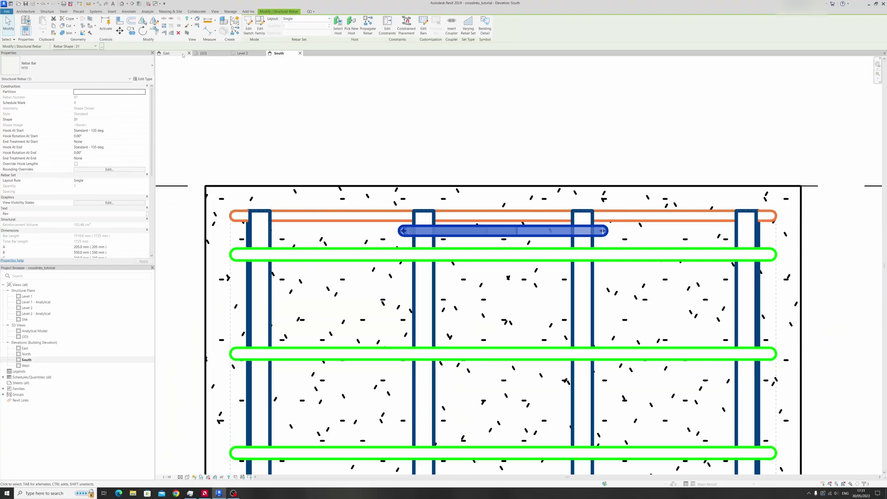
Open the 3D view and examine the crossing links at the tops of the columns.
{"action": "left_click", "coordinate": [202, 53]}
{"action": "scroll", "coordinate": [475, 176], "scroll_direction": "up", "scroll_amount": 5}
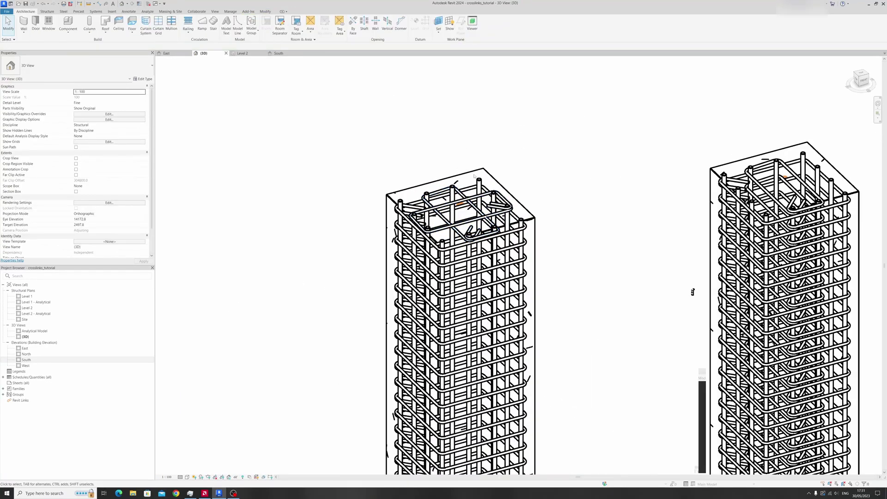